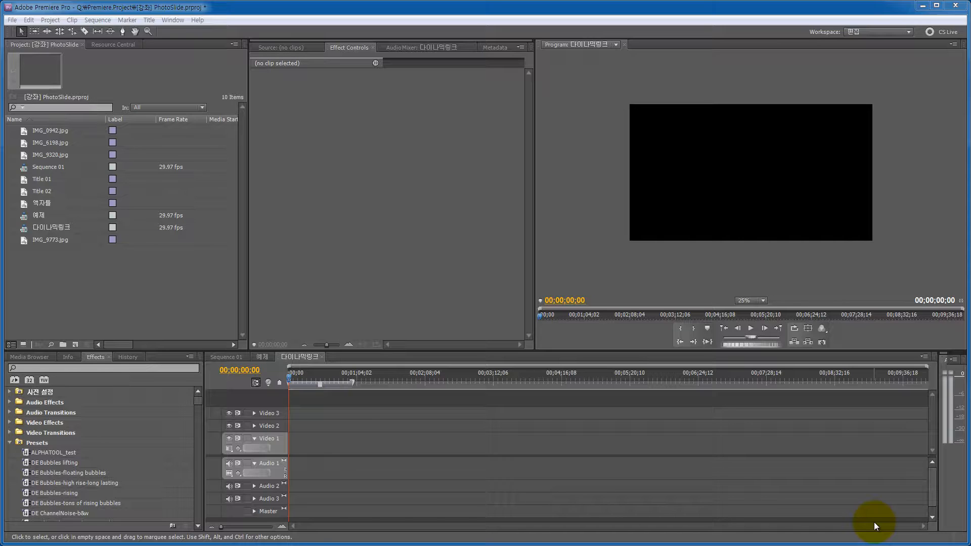
- Place IMG_9773.jpg at the start of the Video 1 track in the 다이나믹링크 sequence
click(27, 241)
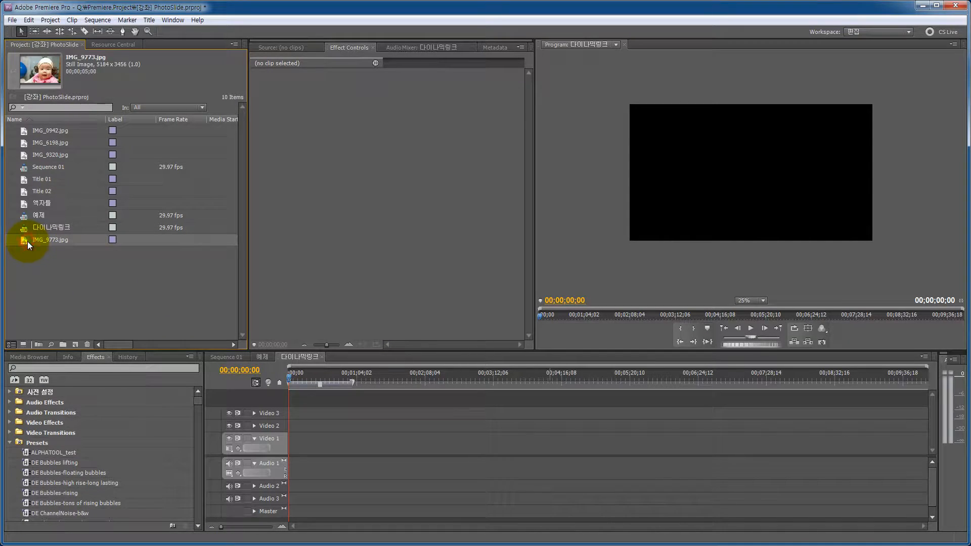
click(41, 298)
drag(24, 239, 280, 450)
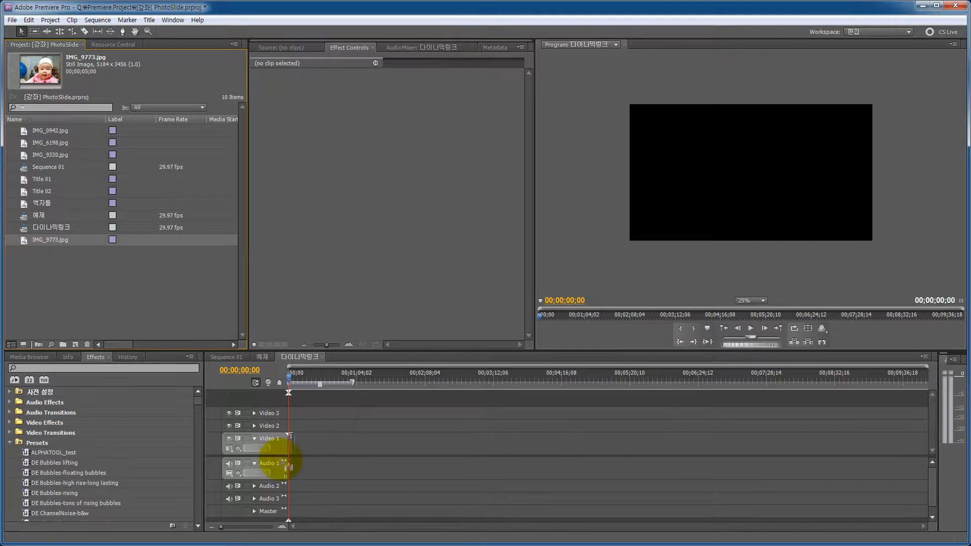
drag(226, 525, 247, 527)
- Shrink the IMG_9773.jpg clip to a scale of about 37.2 and reposition it to 960, 560 so it fills the frame
click(343, 453)
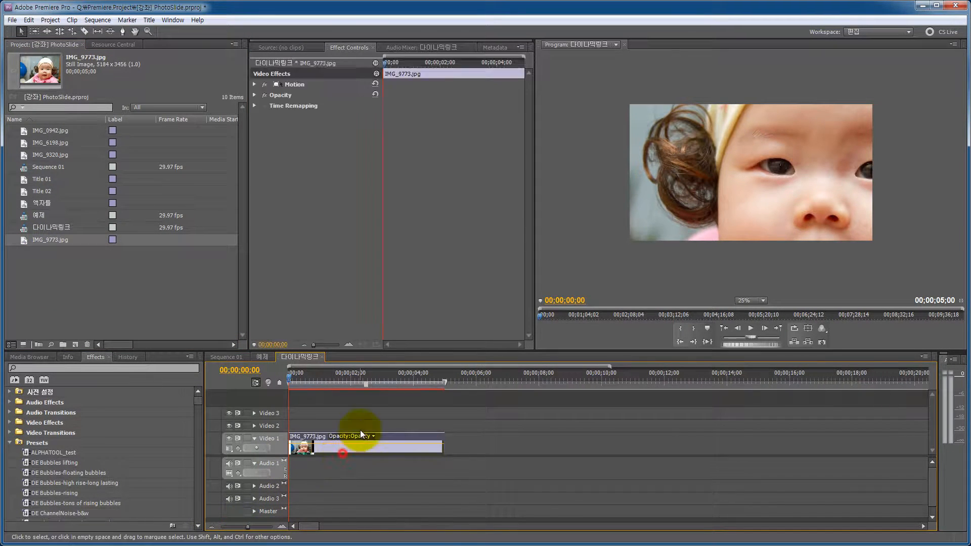
click(254, 84)
click(324, 106)
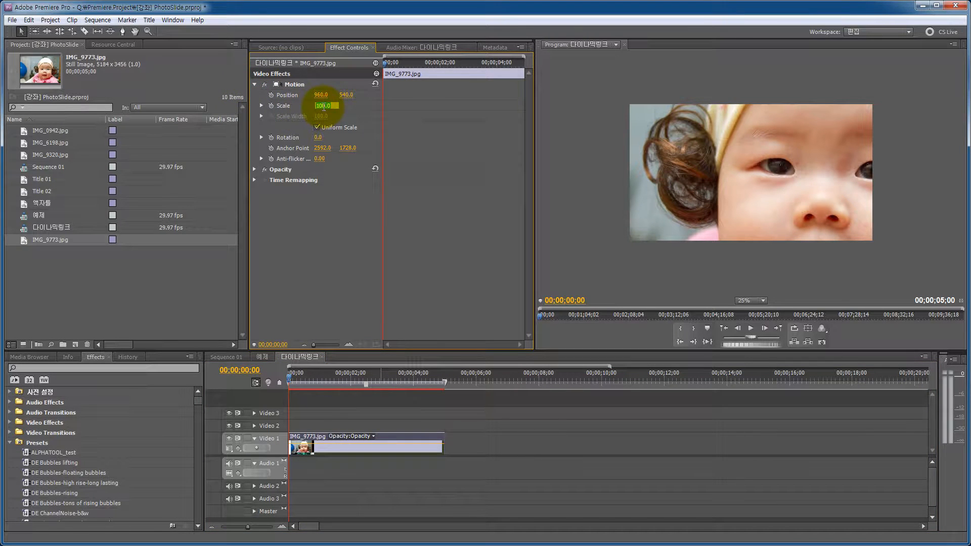
text(40)
key(Return)
click(673, 135)
drag(620, 86, 628, 91)
click(784, 151)
drag(783, 152, 784, 155)
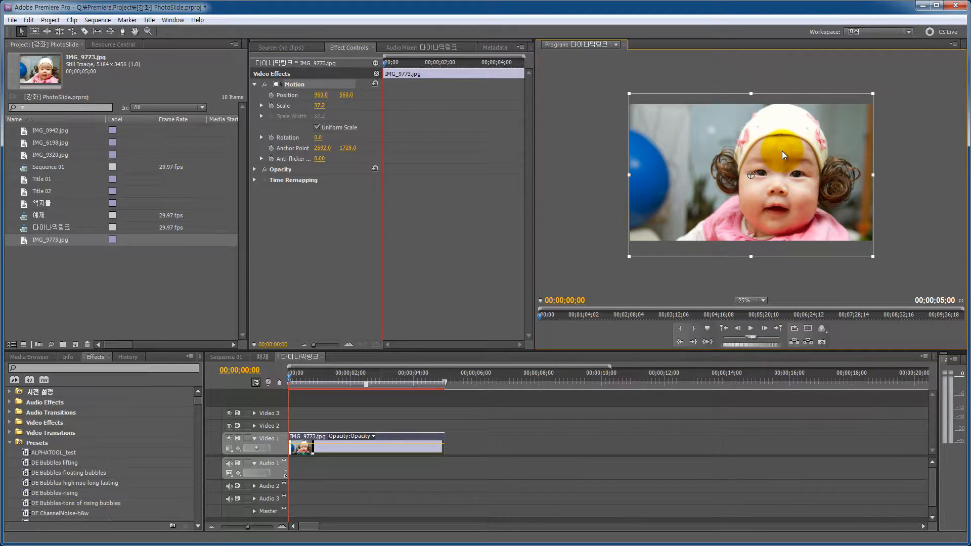
click(350, 374)
click(596, 184)
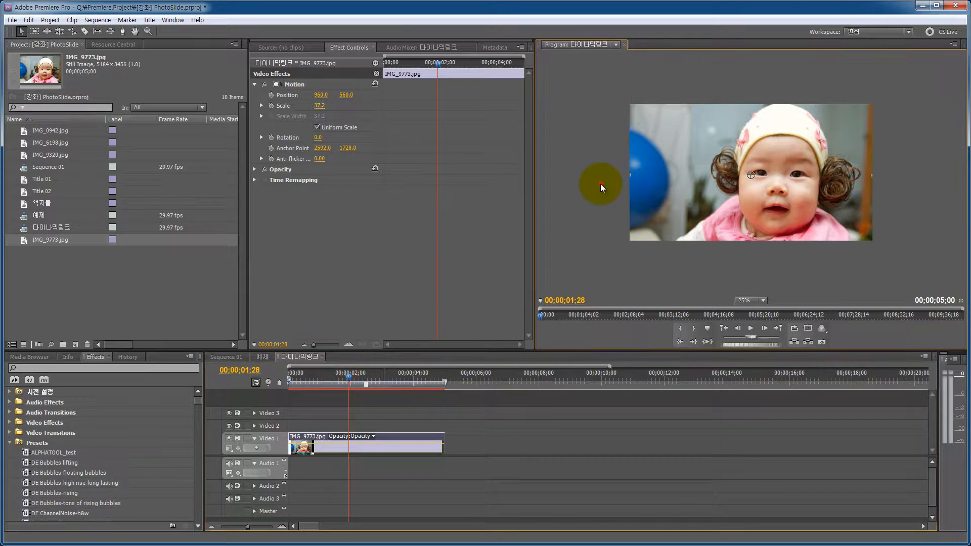
click(779, 179)
drag(338, 375, 326, 379)
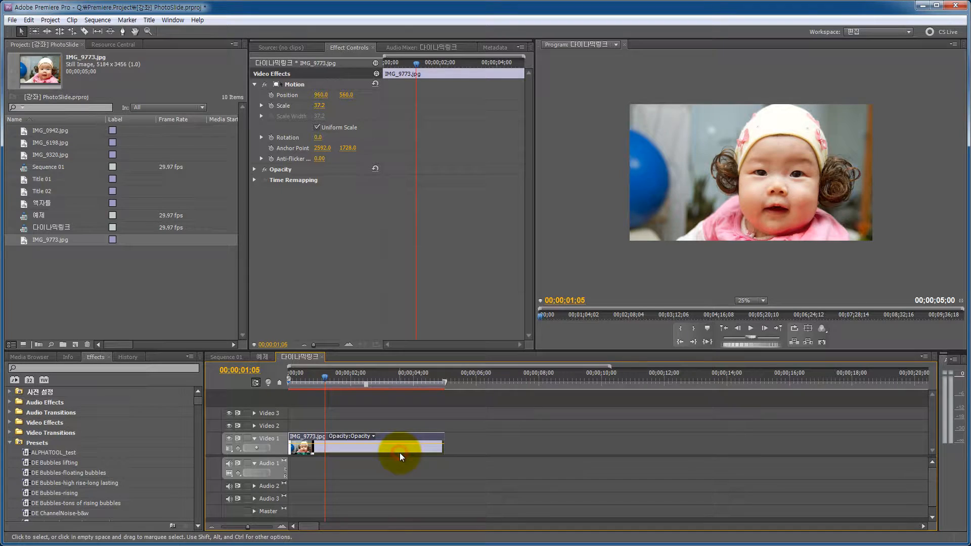
click(308, 262)
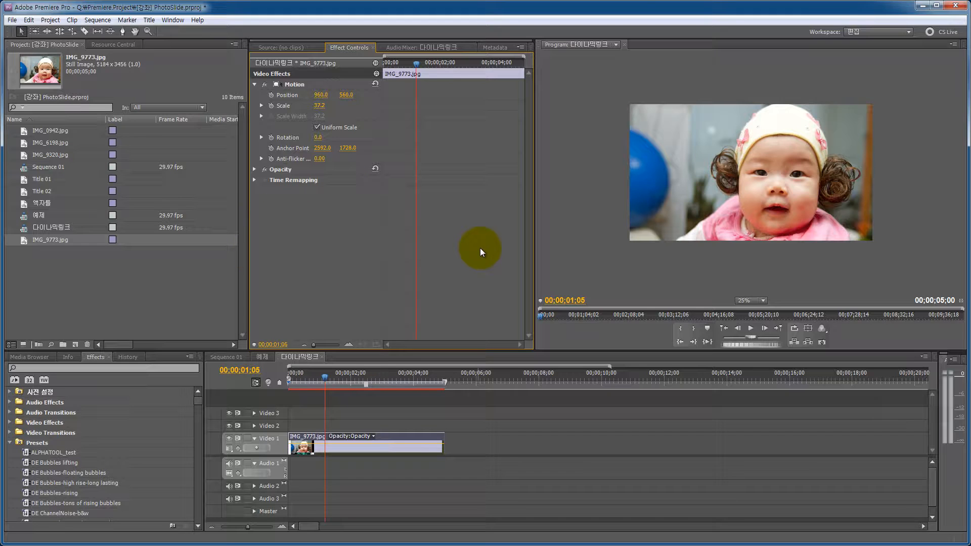
click(77, 263)
click(36, 239)
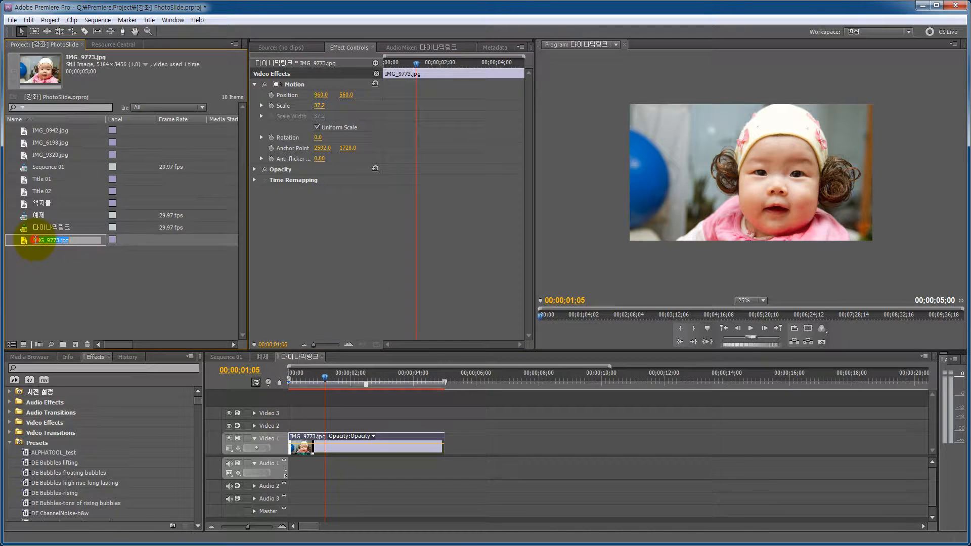
click(72, 269)
click(20, 239)
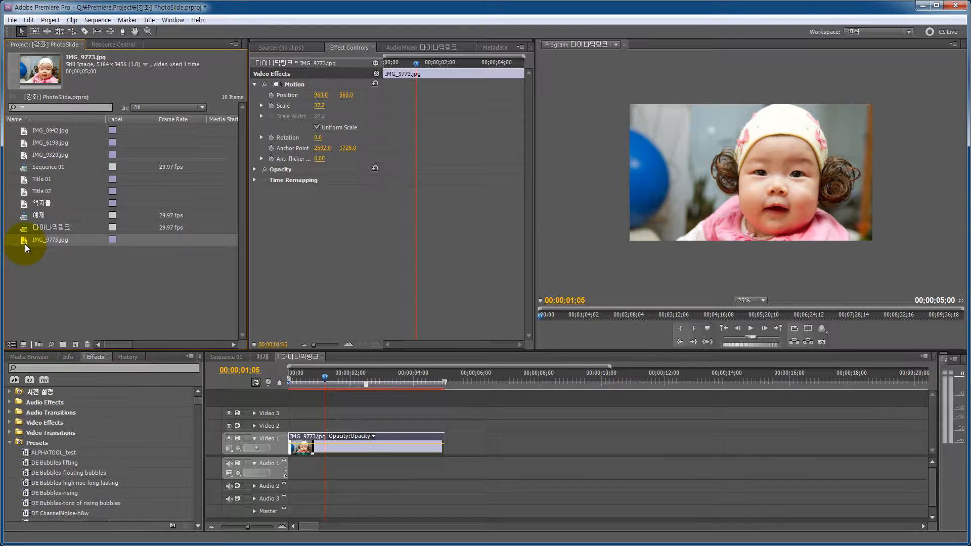
click(59, 269)
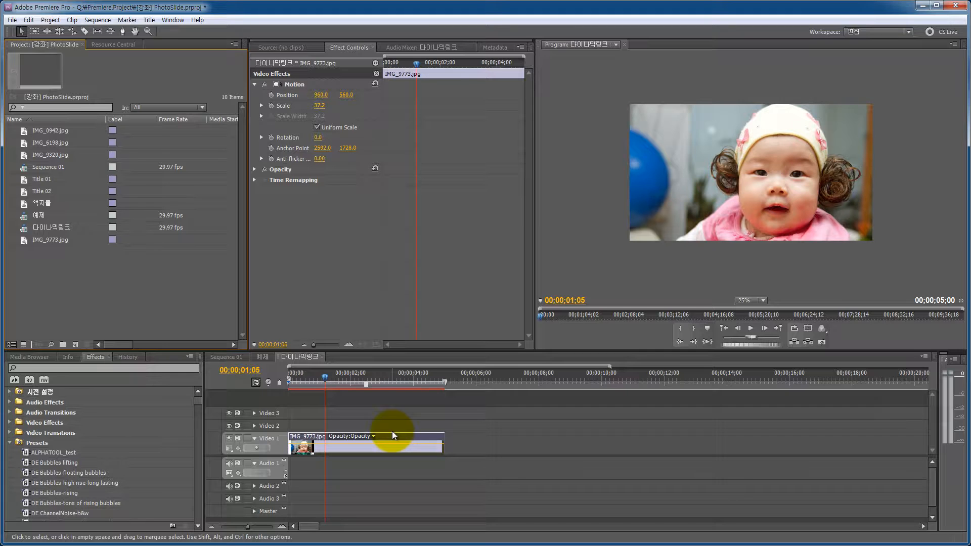
click(321, 417)
- Send the IMG_9773.jpg clip on the timeline to Adobe Photoshop for editing
click(303, 444)
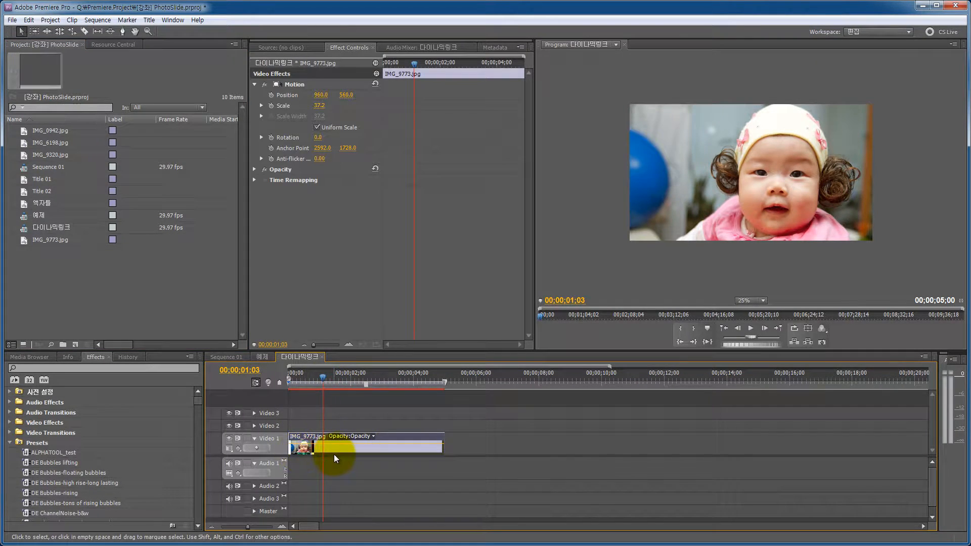
right_click(307, 451)
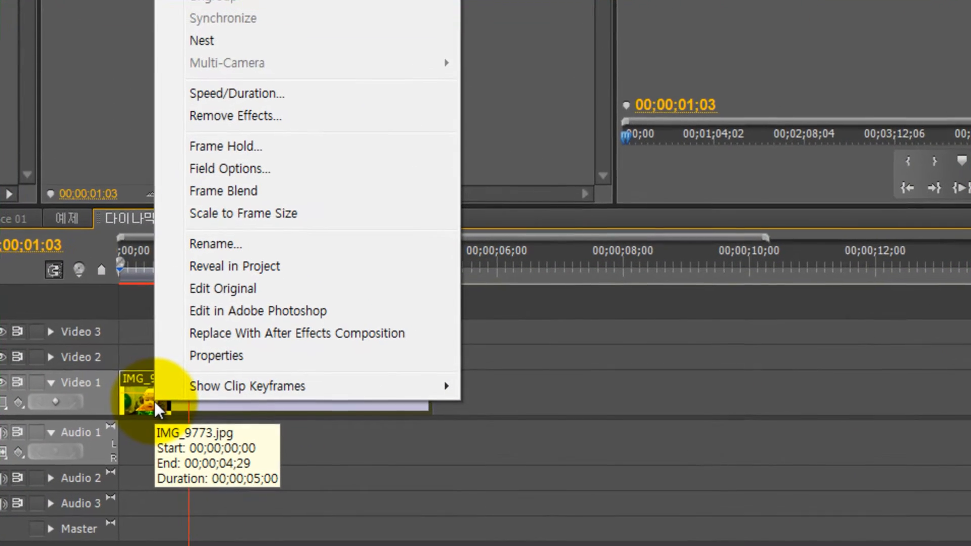
key(ctrl+shift+d)
key(p)
mouse_move(192, 343)
mouse_down()
mouse_move(185, 322)
mouse_move(349, 323)
mouse_up()
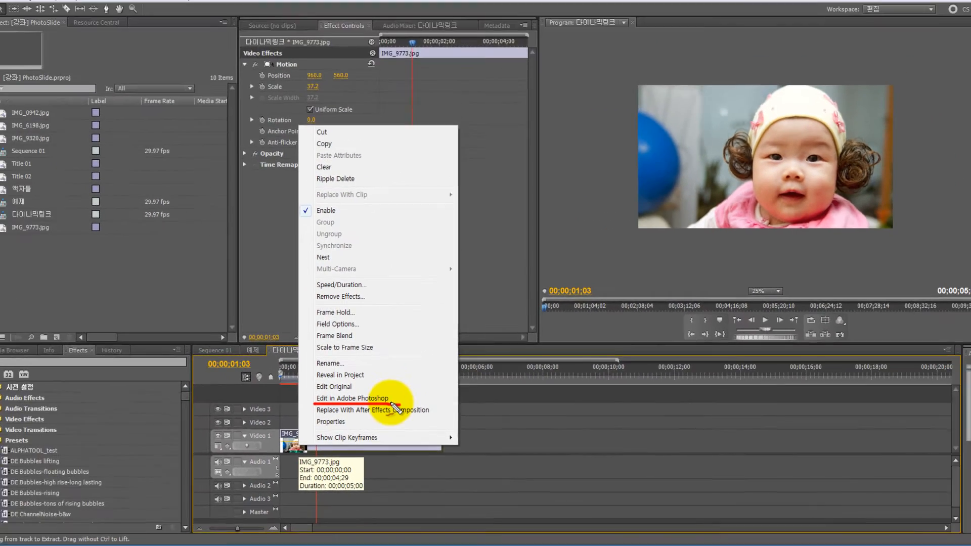
click(395, 403)
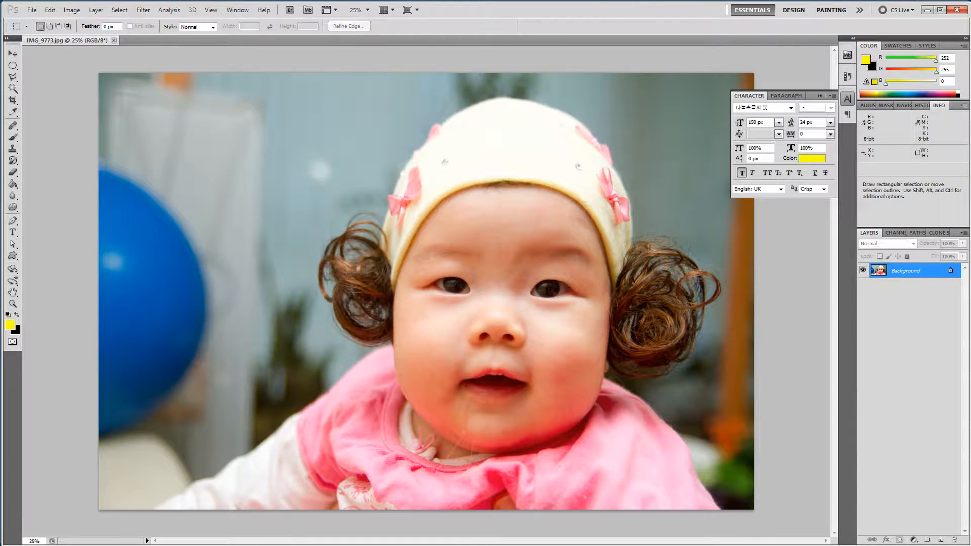
key(alt+Tab)
key(alt+Tab)
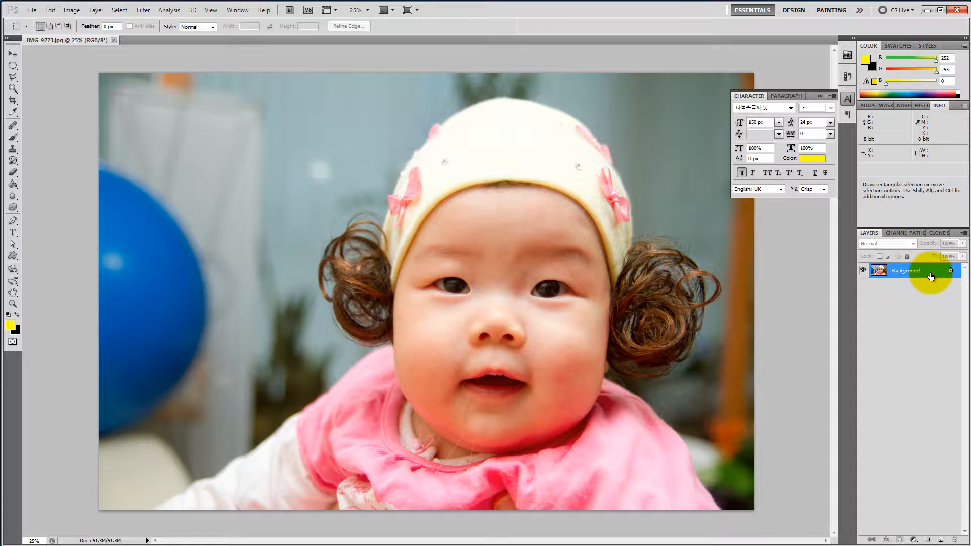
- Apply a Curves adjustment with the saved preset 연습커브 to the photo's Background layer
click(78, 11)
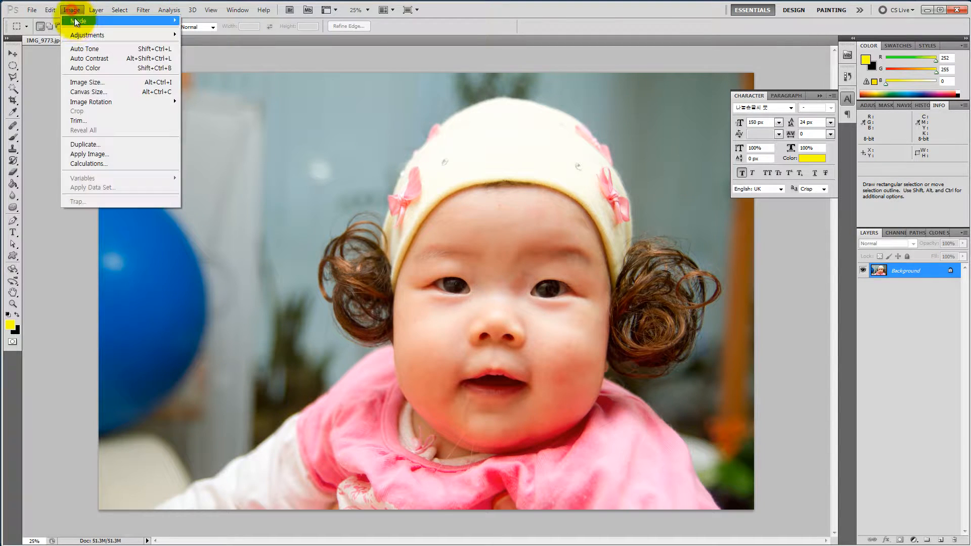
mouse_move(108, 37)
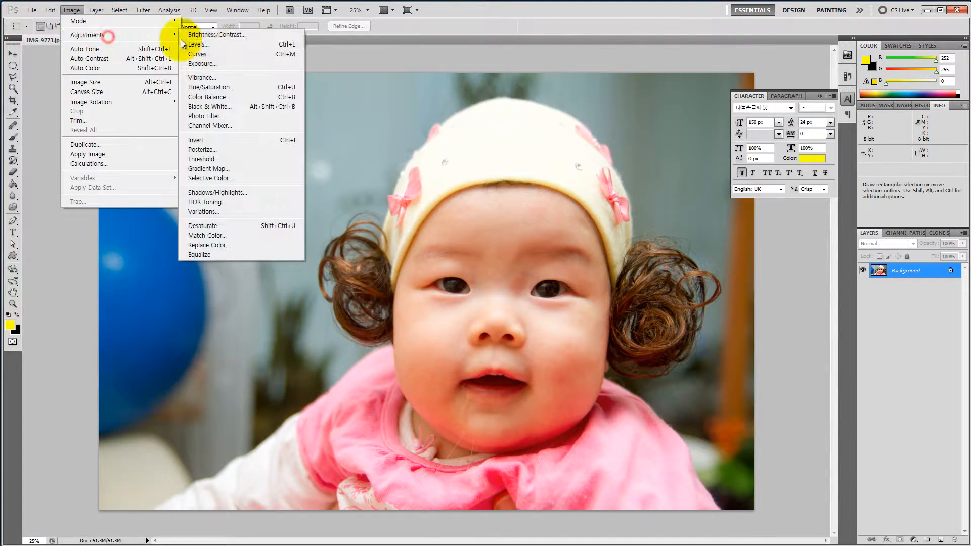
click(211, 55)
click(605, 178)
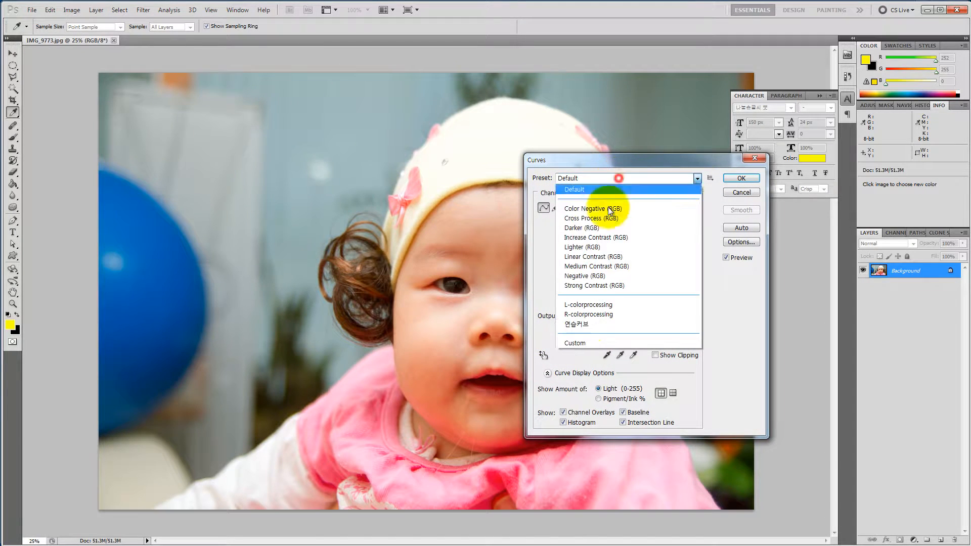
click(588, 334)
click(752, 178)
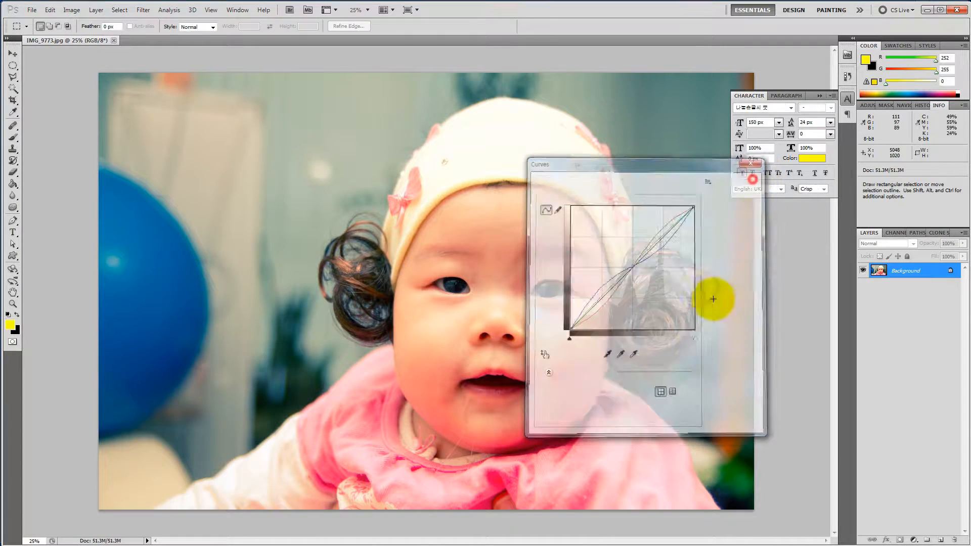
click(885, 304)
- Duplicate the Background layer and set the copy's blending mode to Multiply
drag(924, 274, 939, 537)
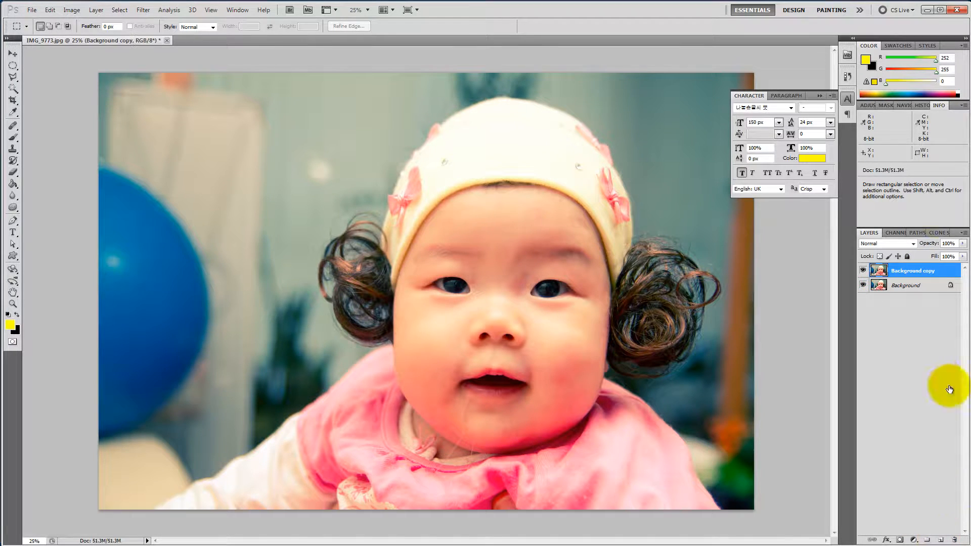
click(913, 243)
click(882, 286)
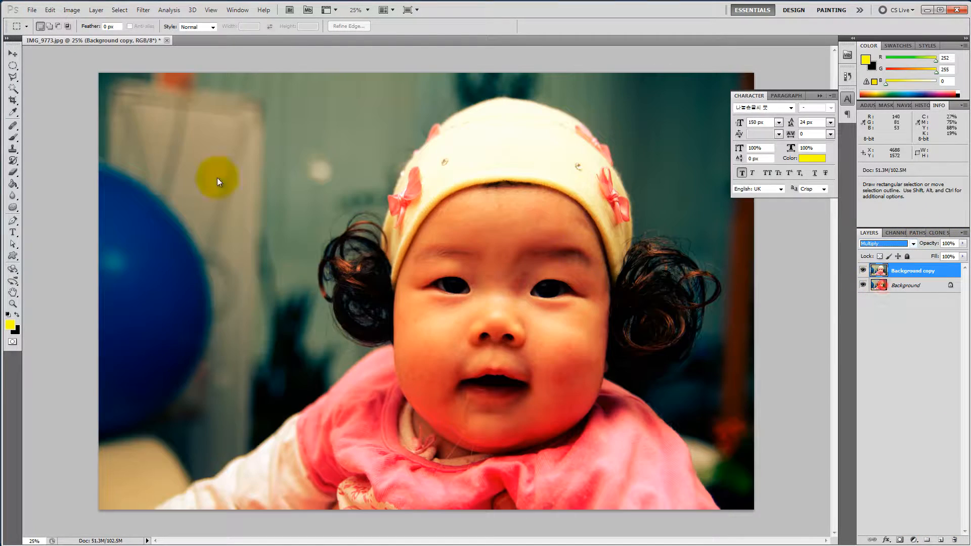
- Select a feathered ellipse of about 4992 × 3284 px over the photo and mask it out of the Multiply layer to leave a vignette
click(13, 66)
drag(115, 84, 745, 499)
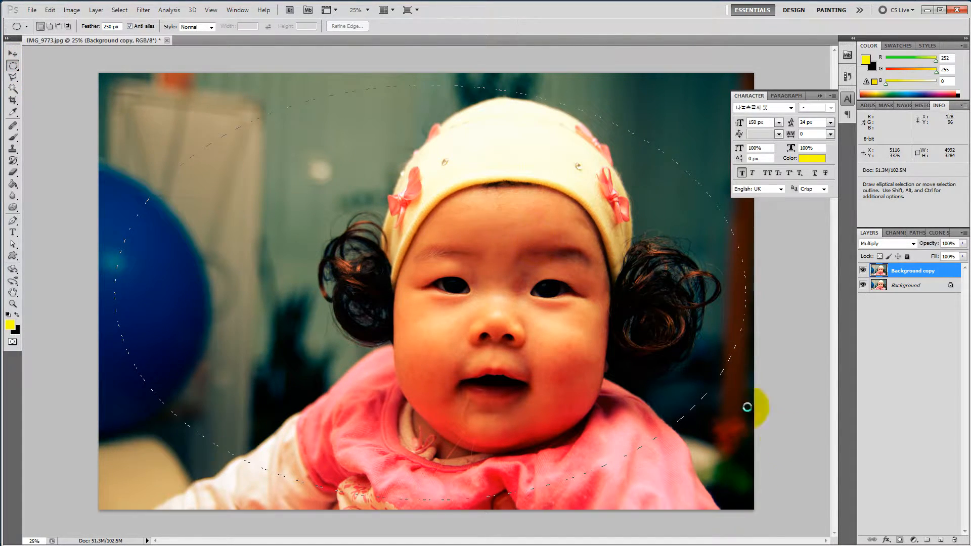
alt+click(900, 539)
click(914, 345)
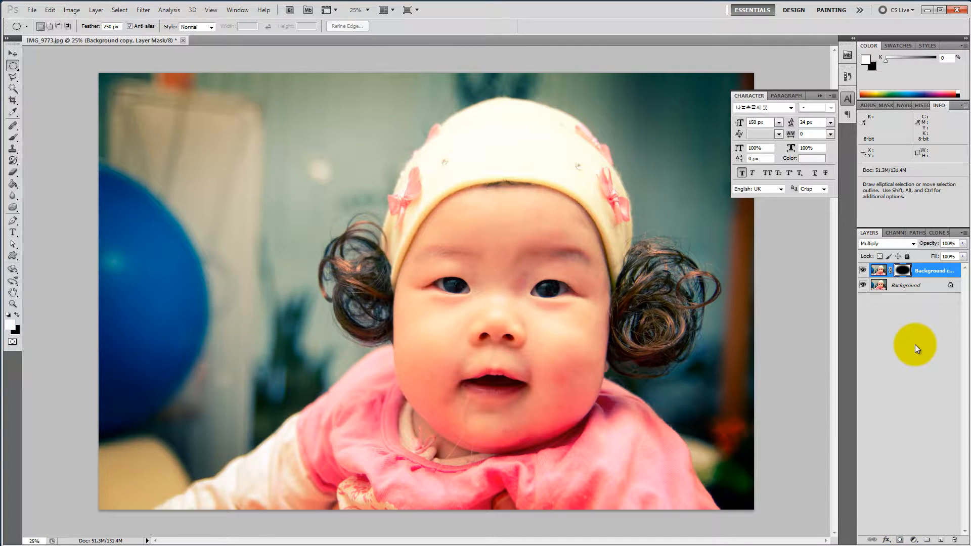
click(190, 508)
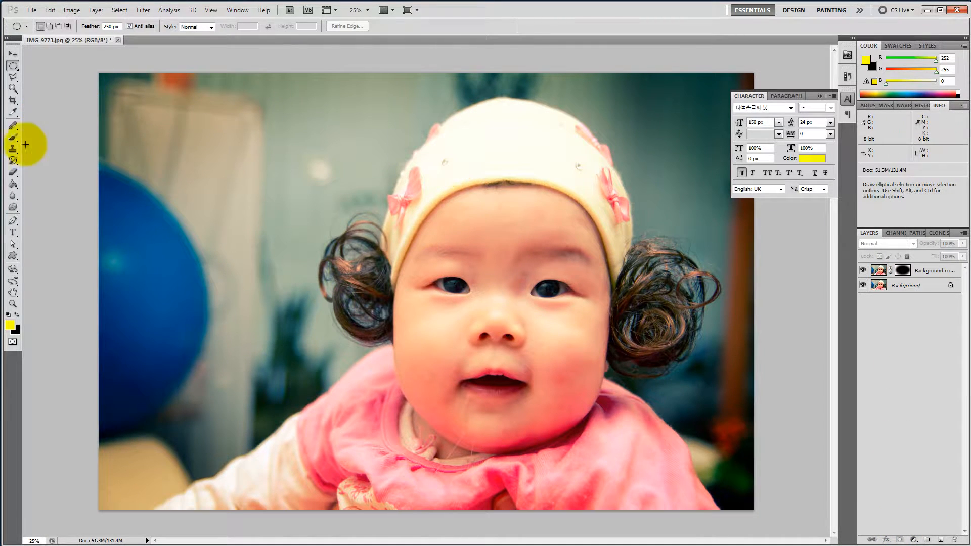
- Add a one-line title in the photo's upper left reading the child's name in the possessive followed by "Story"
click(11, 235)
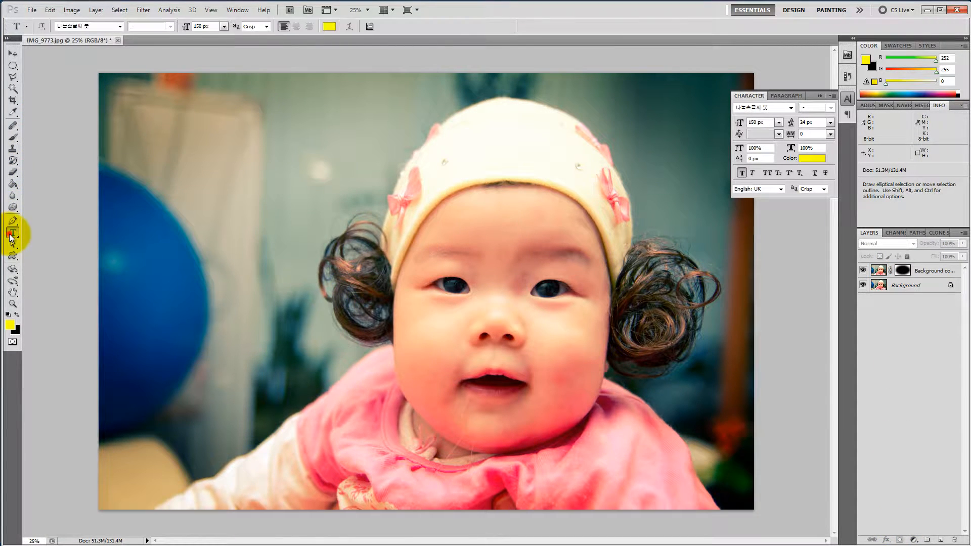
click(144, 146)
text(So Wol's)
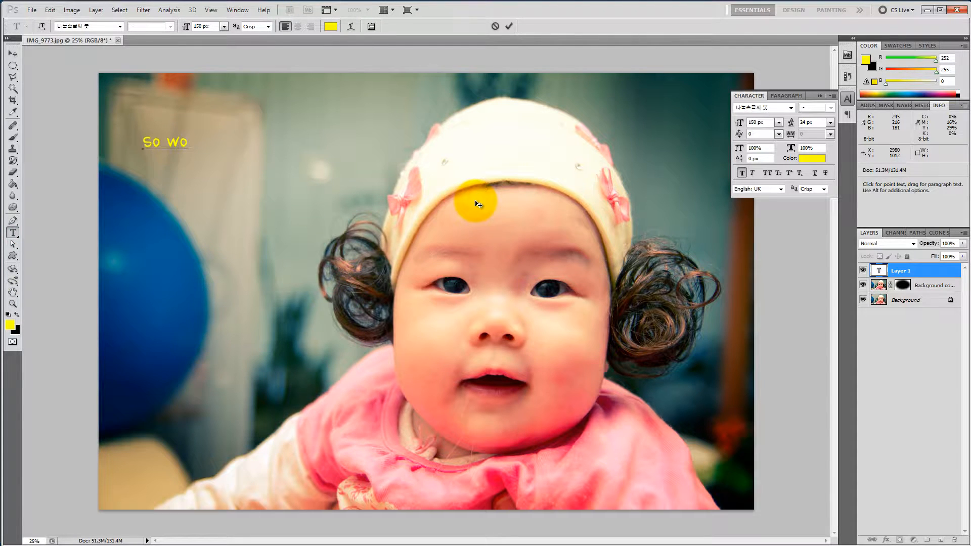
text( S)
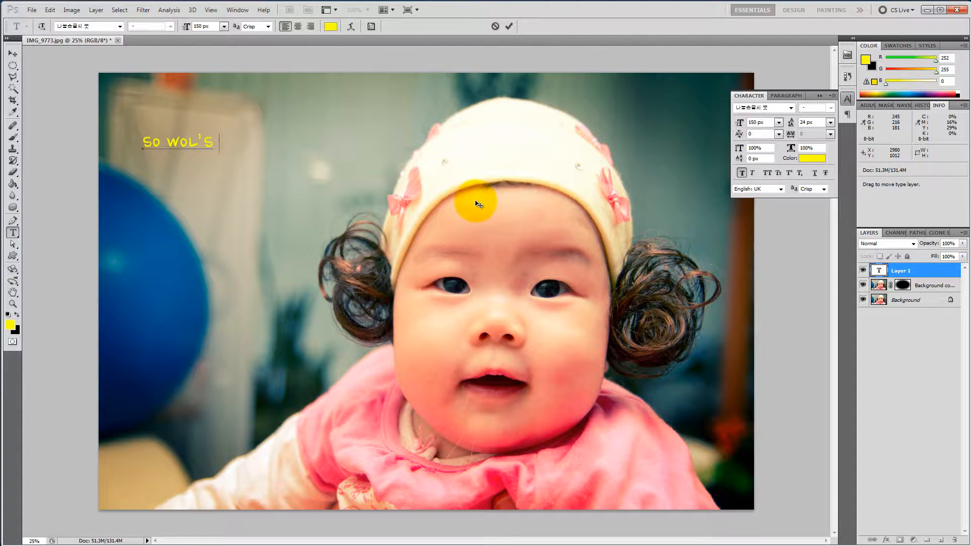
text(t ory)
key(ctrl+Return)
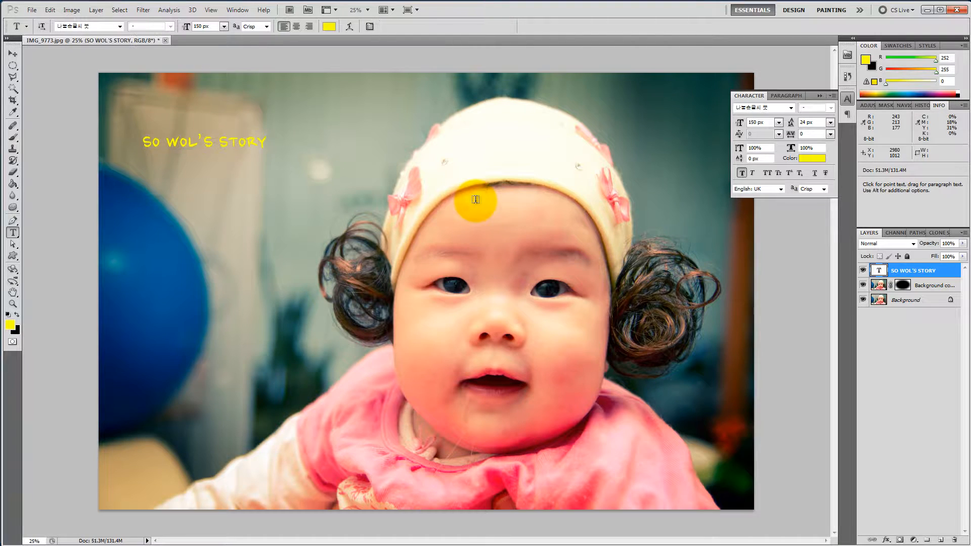
- Set the title text's font to Arial with the Black style
click(791, 108)
drag(900, 190, 888, 323)
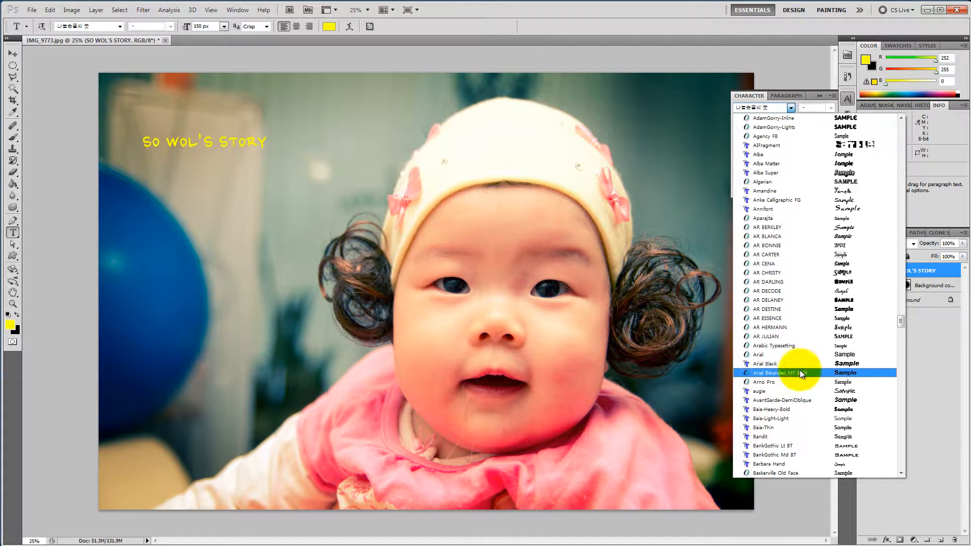
click(797, 357)
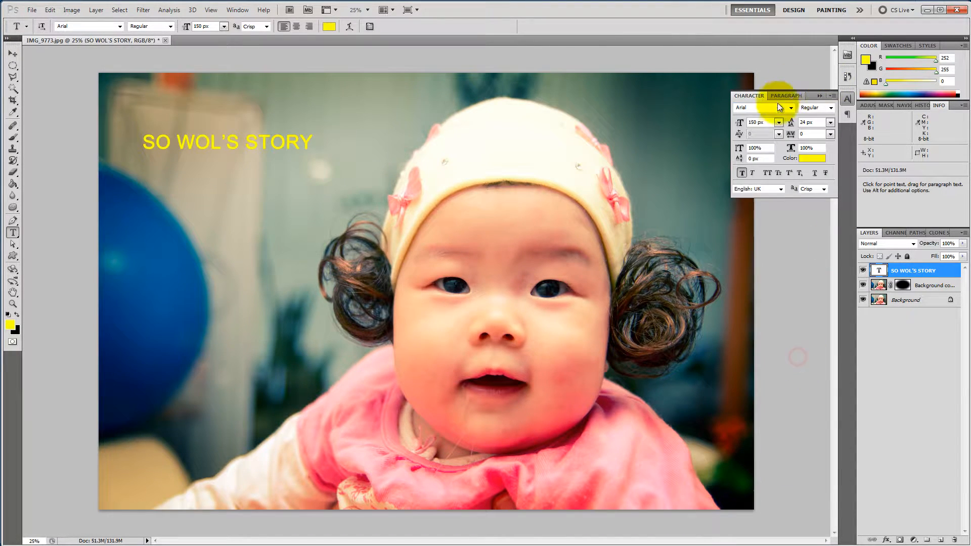
click(829, 108)
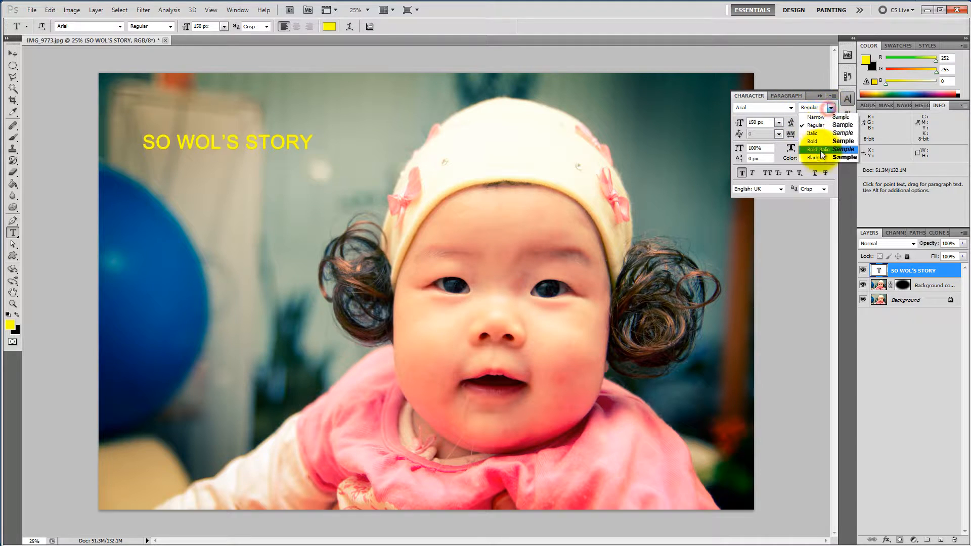
click(820, 157)
- Change the title text's colour to a golden orange-yellow
click(815, 159)
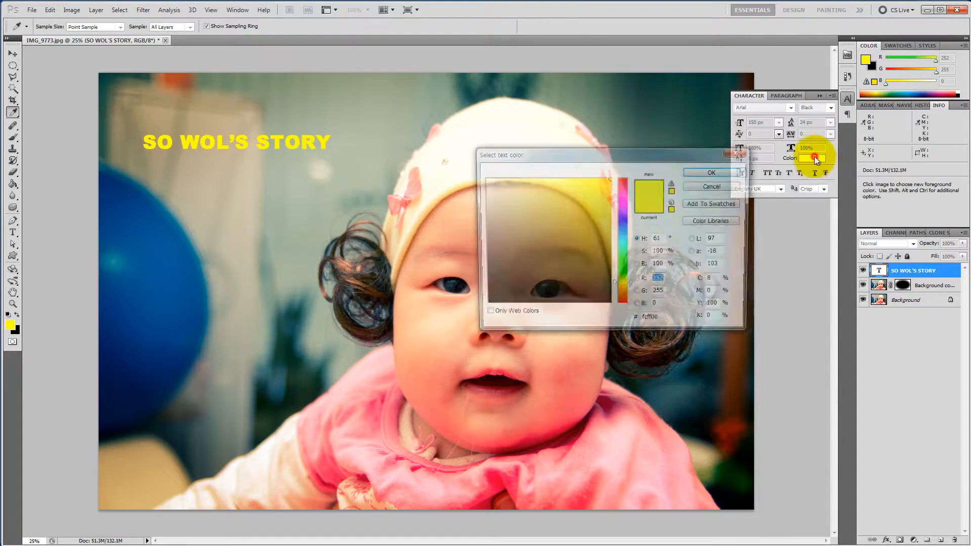
drag(624, 267, 626, 289)
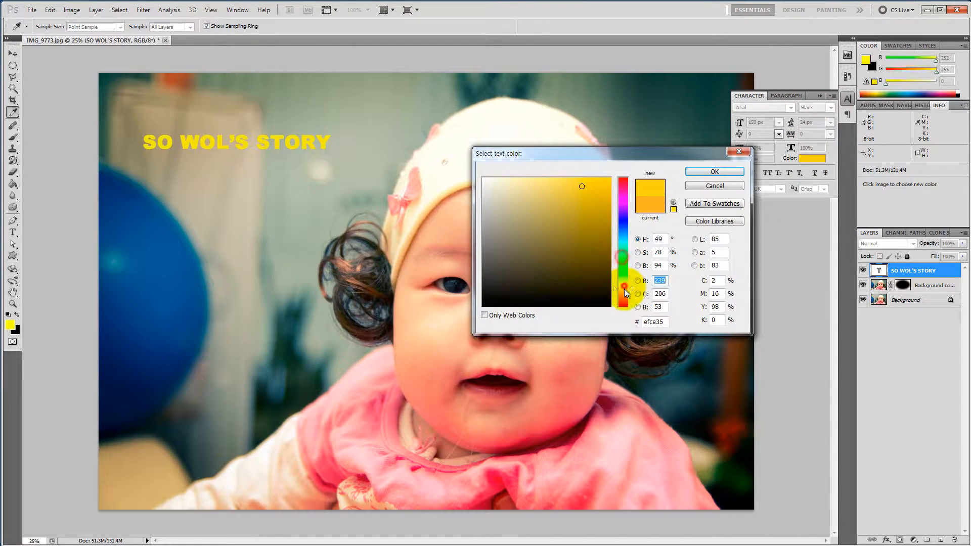
click(688, 172)
- Set the title's font size to 200 px and move the text about 256 px straight down
click(935, 271)
click(748, 124)
text(200)
key(Return)
drag(345, 148, 346, 179)
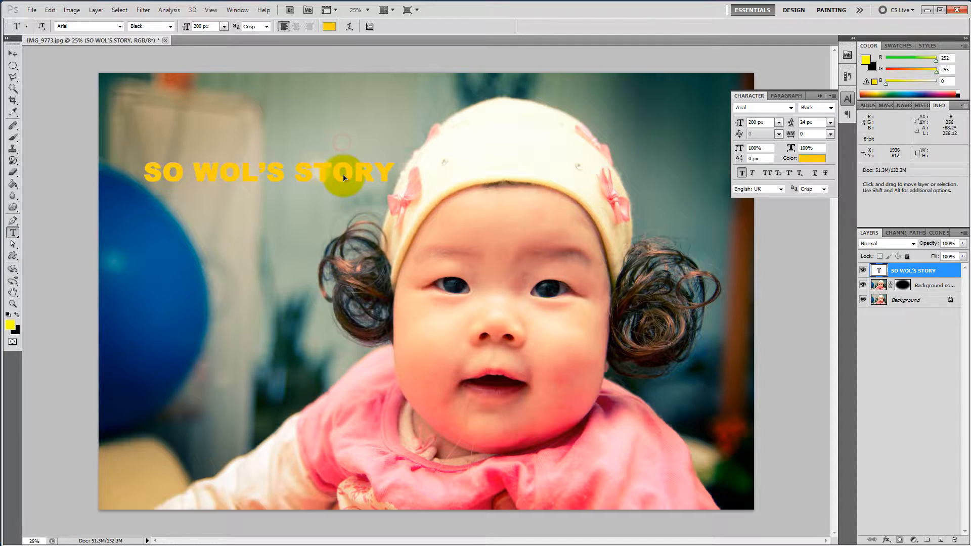
- Apply Drop Shadow and Outer Glow layer styles with their default settings to the title text layer
click(948, 272)
key(h)
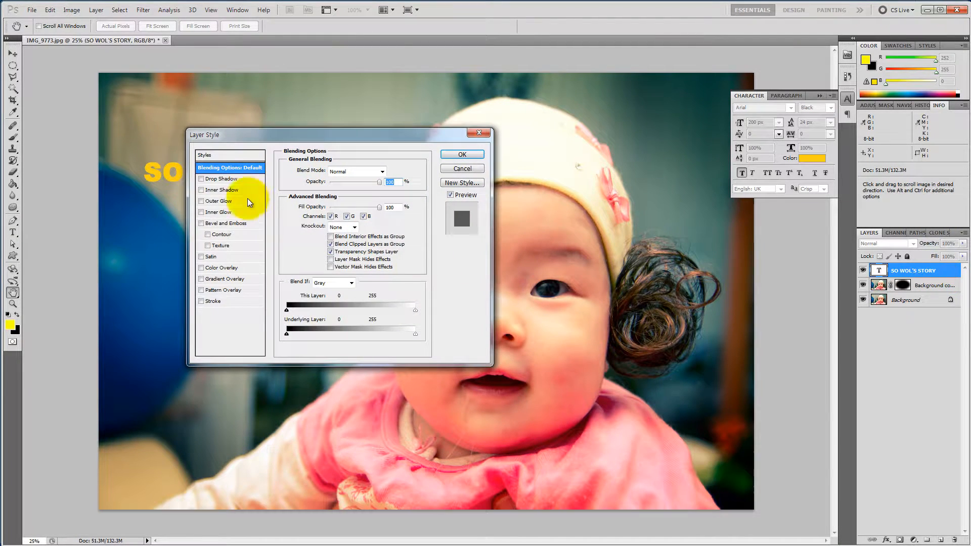
drag(262, 137, 444, 208)
click(399, 248)
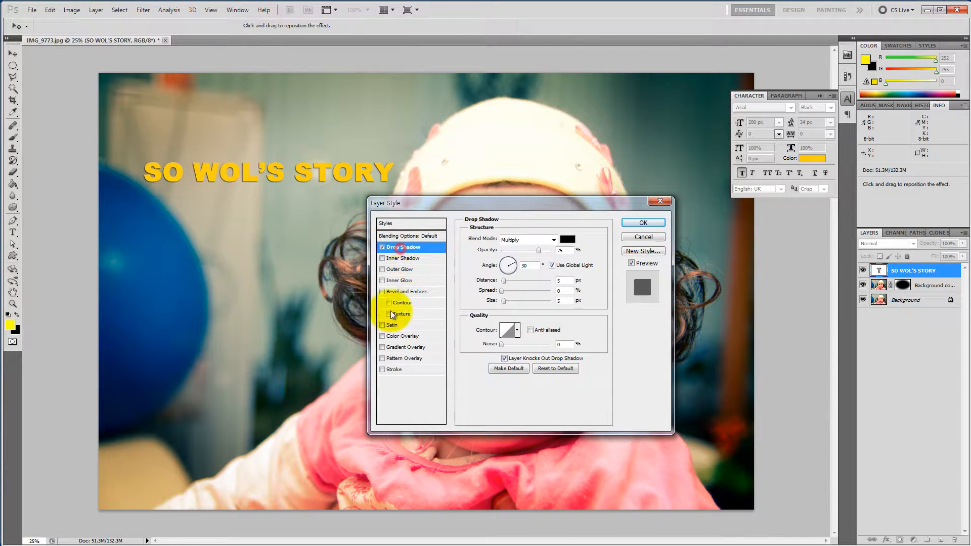
click(393, 370)
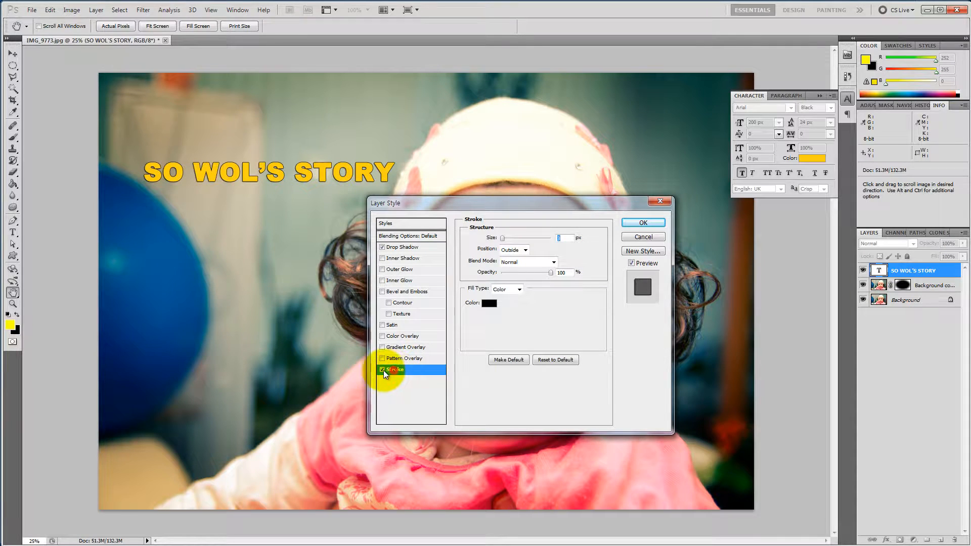
click(382, 369)
click(382, 270)
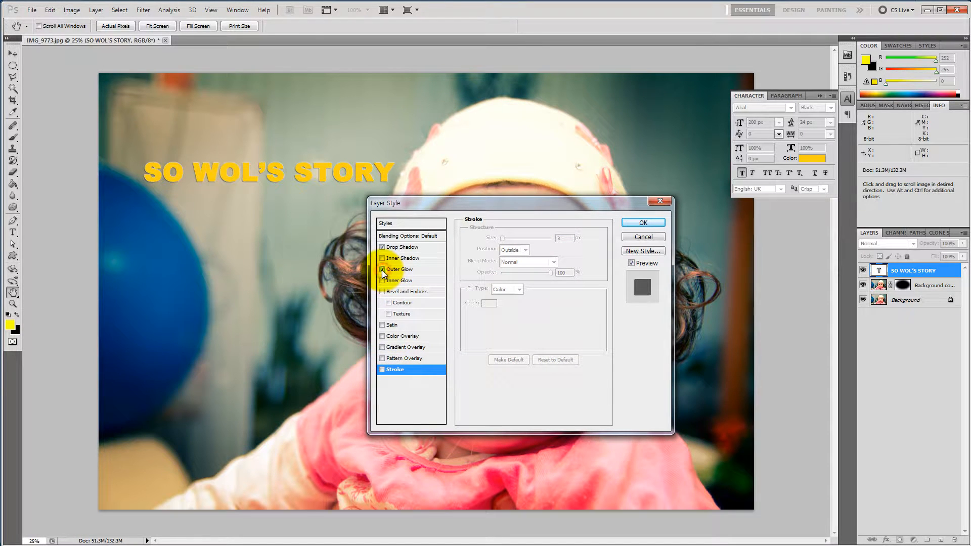
click(638, 223)
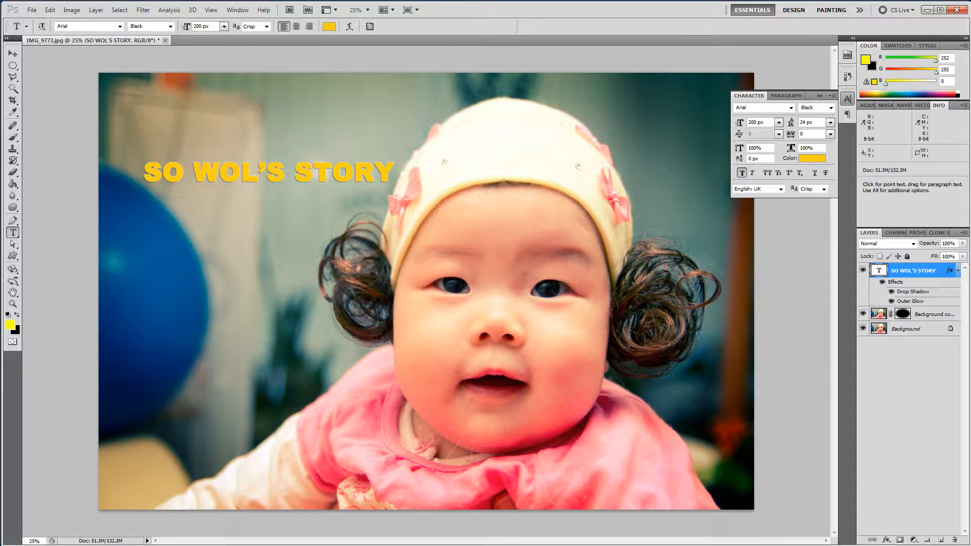
- Switch to Premiere Pro and set the program preview's zoom to Fit
key(alt+Tab)
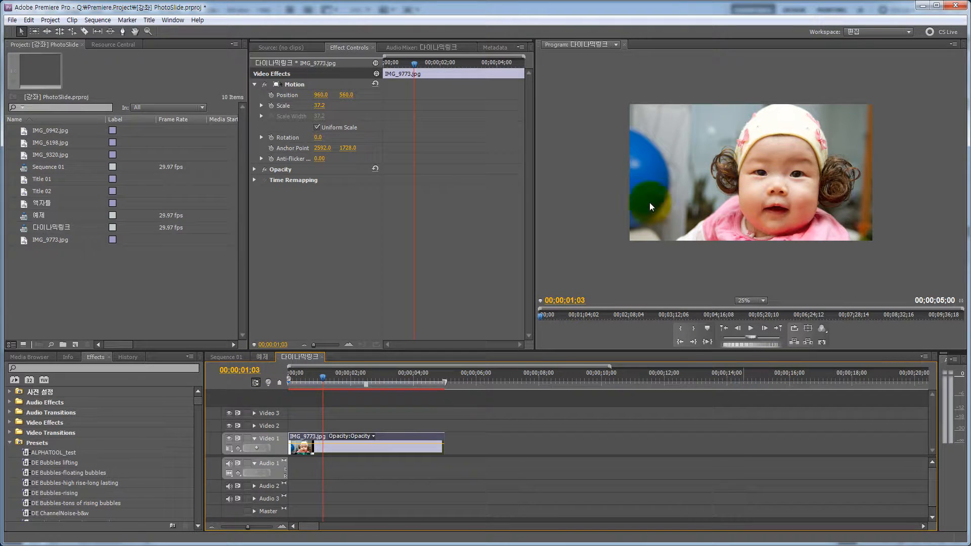
click(763, 301)
click(761, 310)
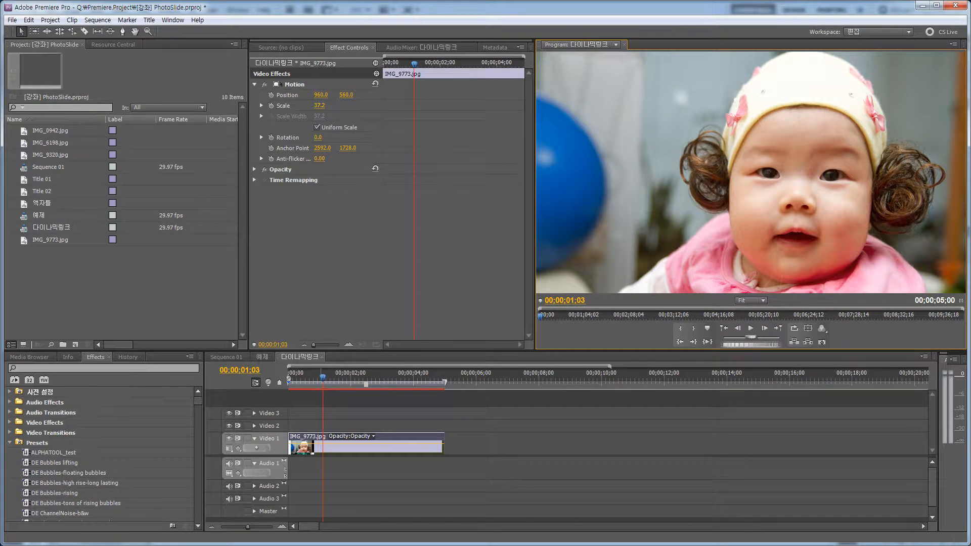
- Compare the layered document in Photoshop with the IMG_9773.jpg item in the Premiere Pro project
key(alt+Tab)
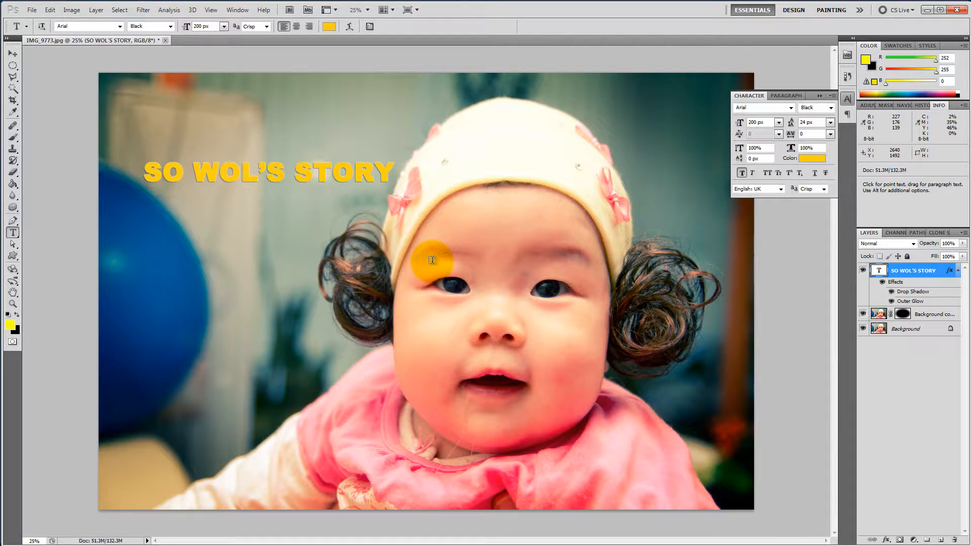
click(905, 378)
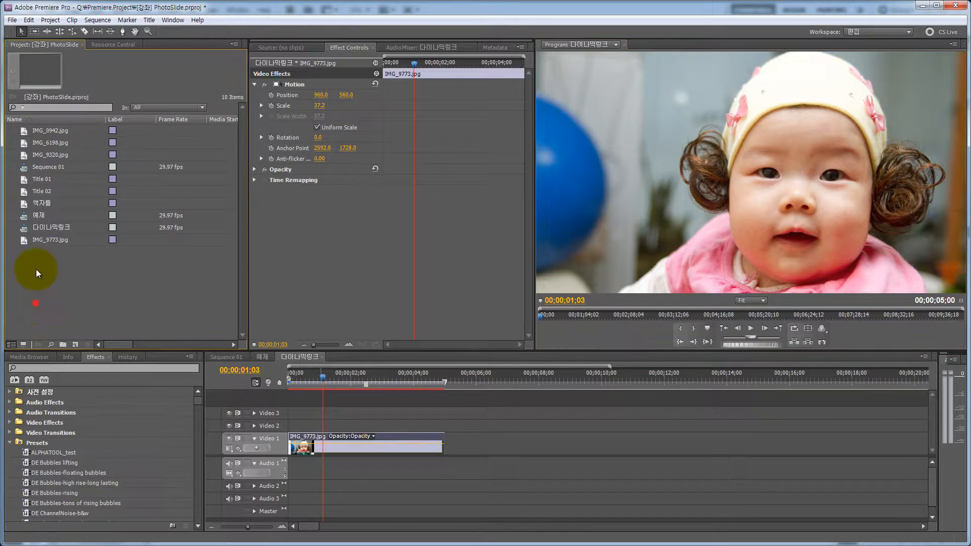
click(31, 241)
mouse_move(22, 250)
mouse_down()
mouse_move(66, 252)
mouse_move(72, 237)
mouse_move(22, 228)
mouse_move(21, 248)
mouse_up()
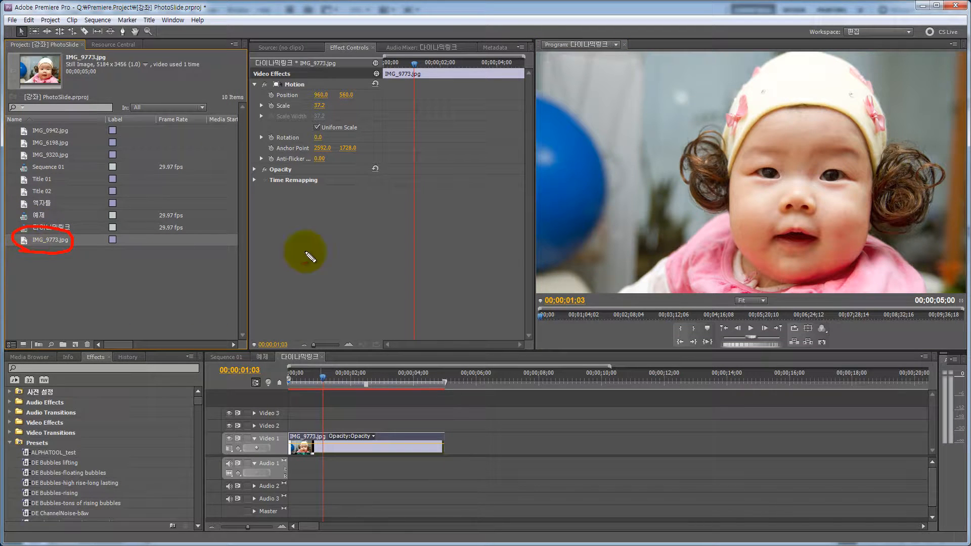
key(Escape)
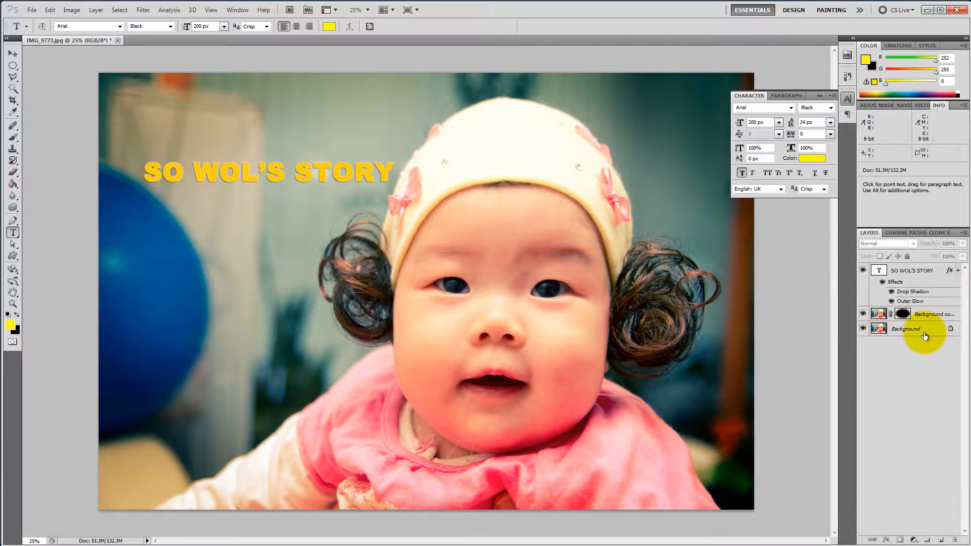
mouse_move(881, 257)
mouse_down()
mouse_move(857, 269)
mouse_move(849, 315)
mouse_move(869, 353)
mouse_move(934, 360)
mouse_move(966, 342)
mouse_move(968, 285)
mouse_move(945, 258)
mouse_move(877, 256)
mouse_up()
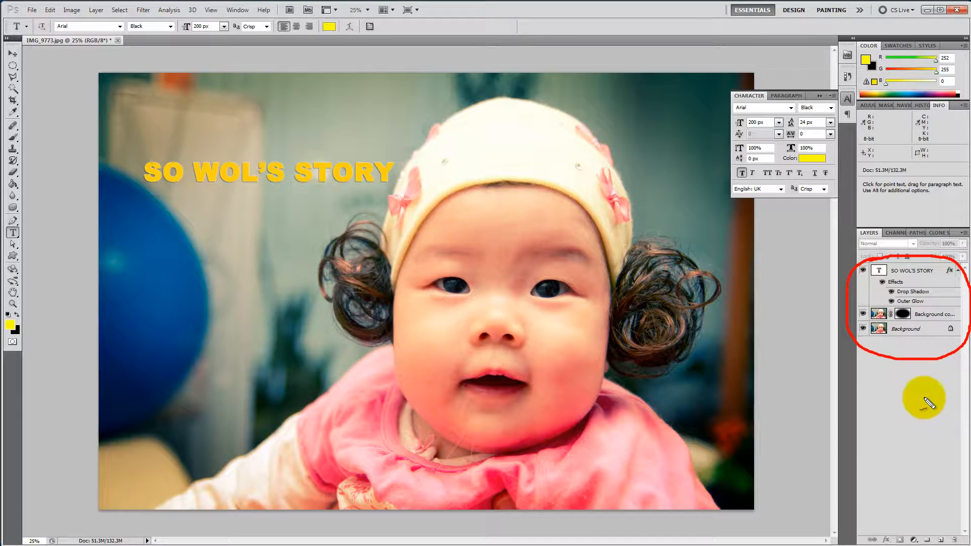
key(Escape)
- Merge the title, background copy and background layers into one layer and save IMG_9773.jpg, accepting the JPEG options
click(916, 278)
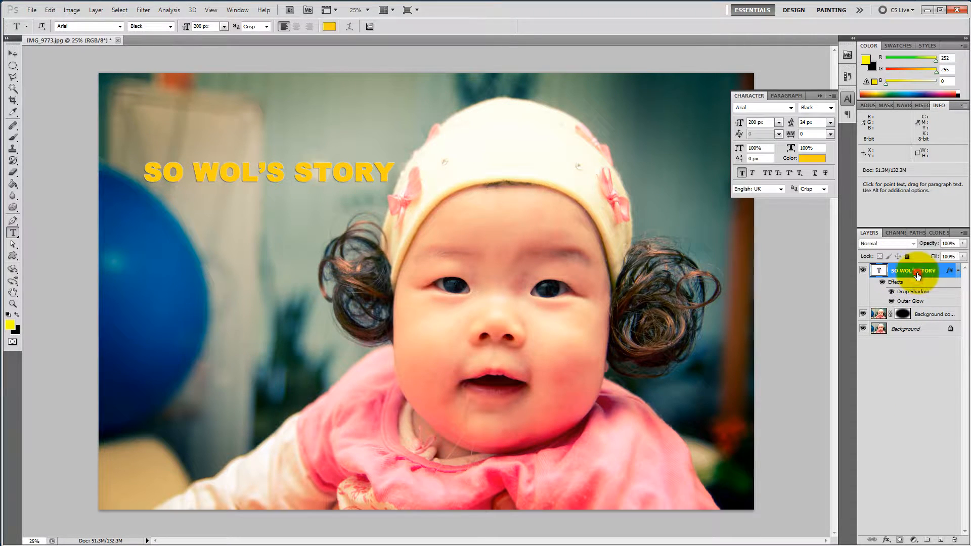
shift+click(921, 328)
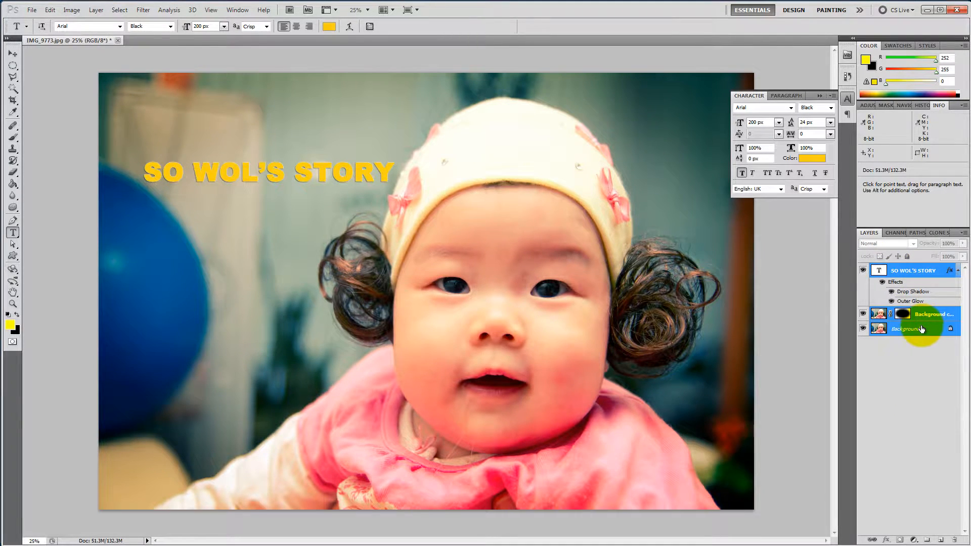
key(ctrl+e)
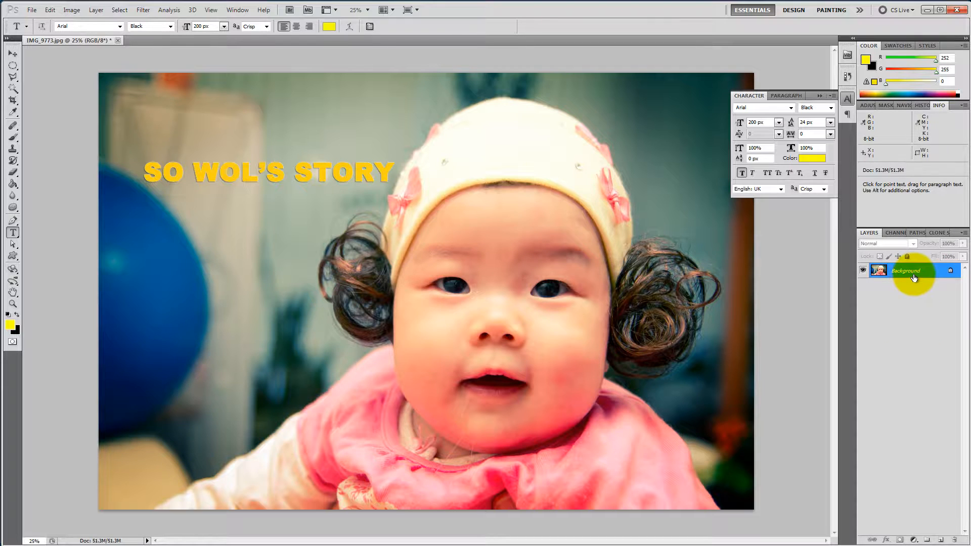
key(ctrl+s)
drag(385, 151, 461, 205)
click(484, 217)
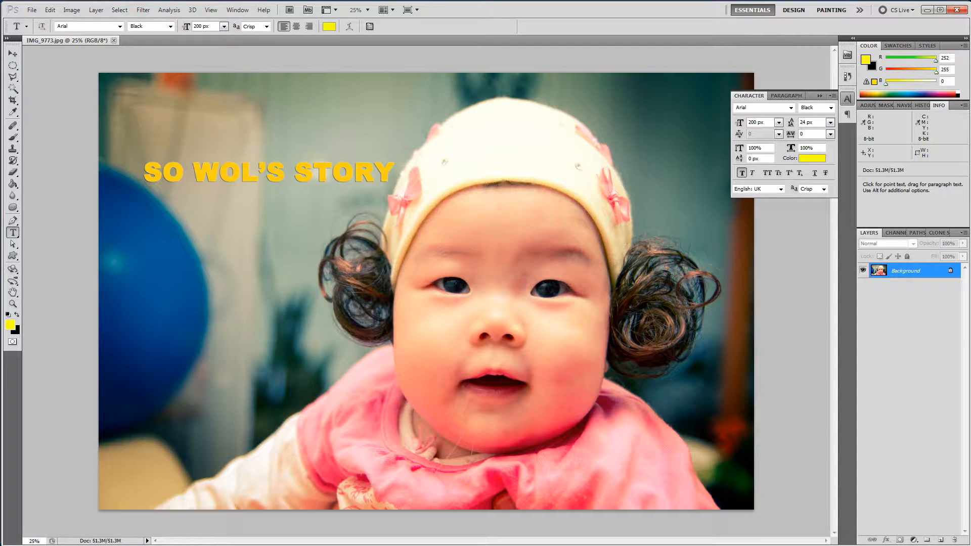
- Switch to Premiere Pro and check the edited photo in the program preview against the Photoshop version while scrubbing the sequence
key(alt+Tab)
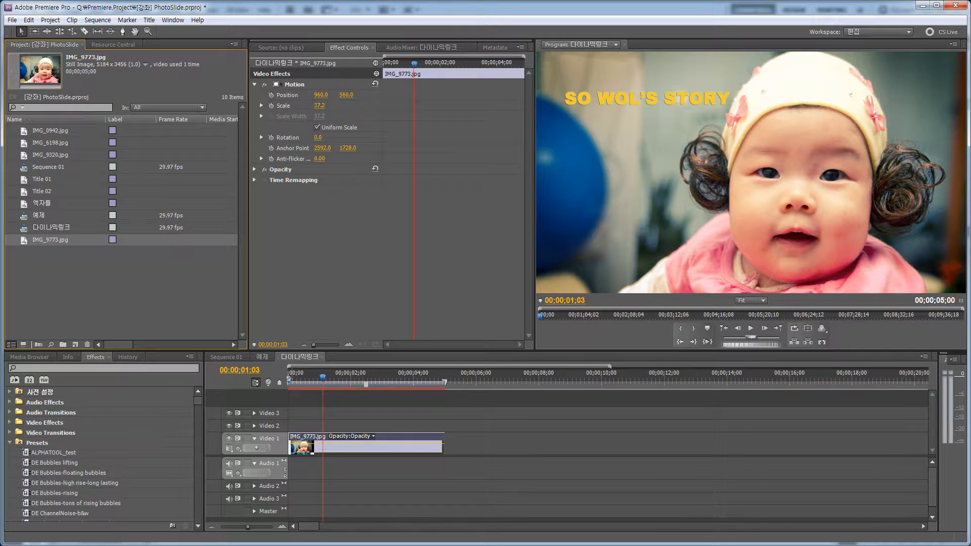
key(alt+Tab)
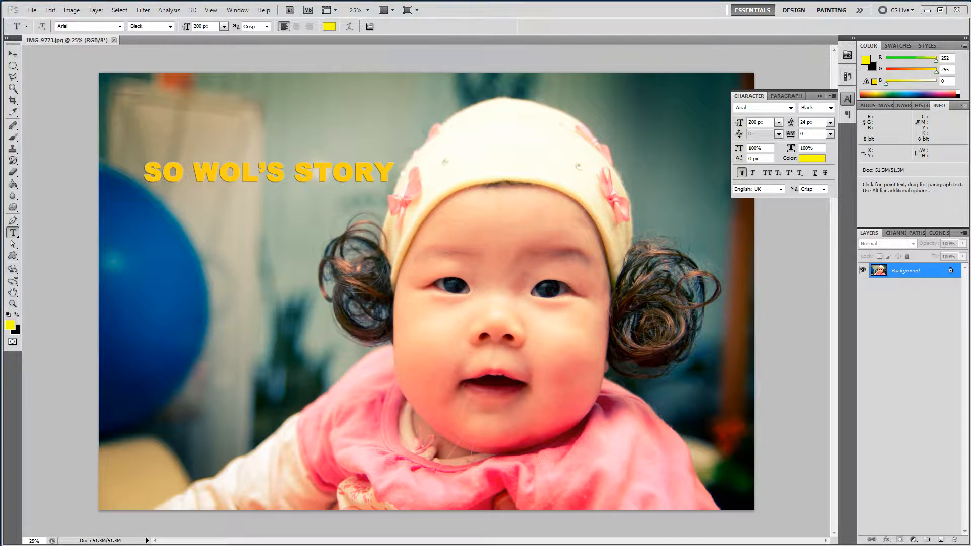
key(alt+Tab)
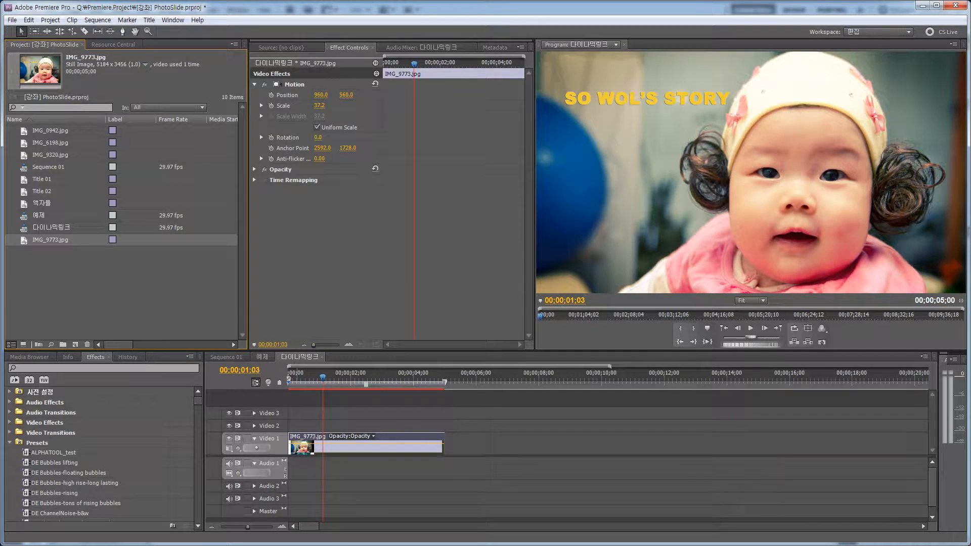
click(325, 273)
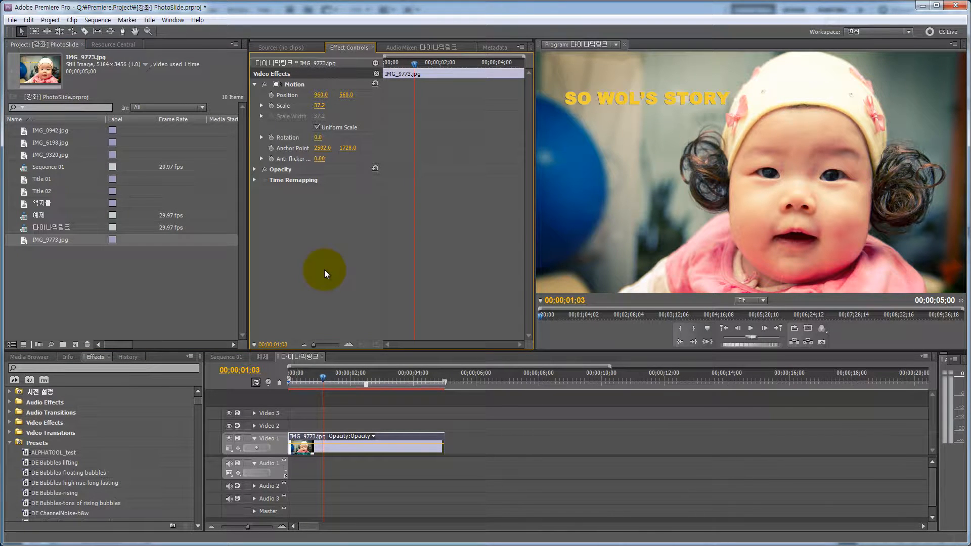
click(381, 403)
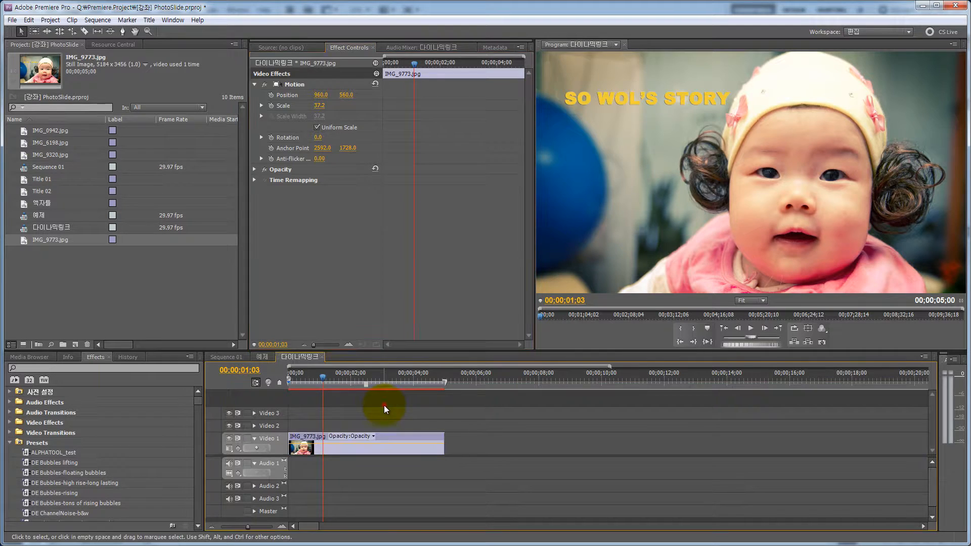
click(347, 375)
drag(348, 375, 322, 378)
- Replace the IMG_9773.jpg clip on Video 1 with a linked After Effects composition
click(311, 447)
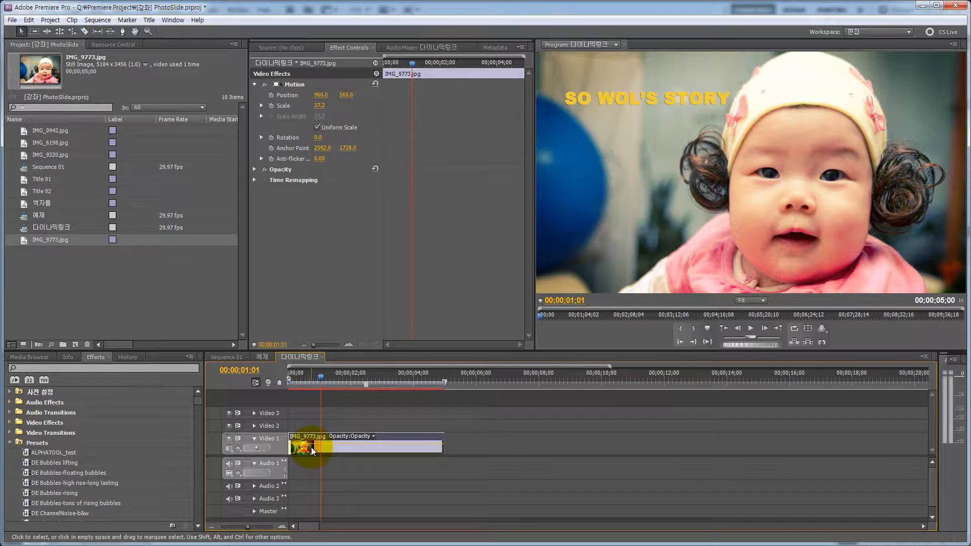
right_click(312, 449)
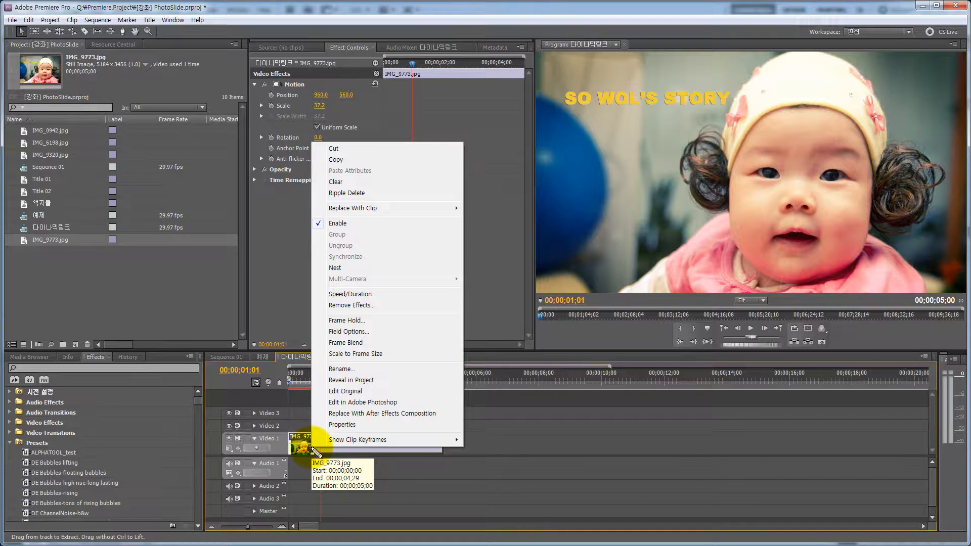
drag(315, 421, 446, 419)
key(Escape)
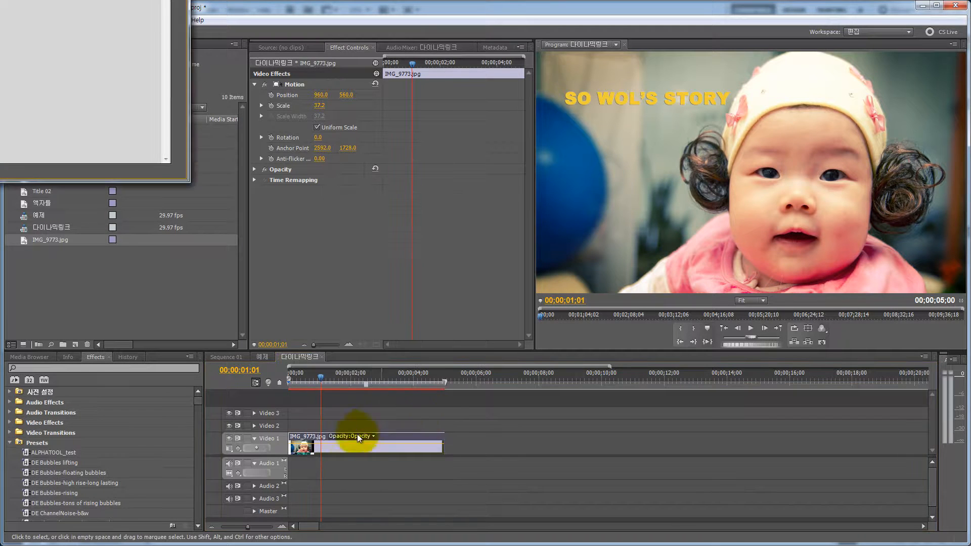
click(194, 1)
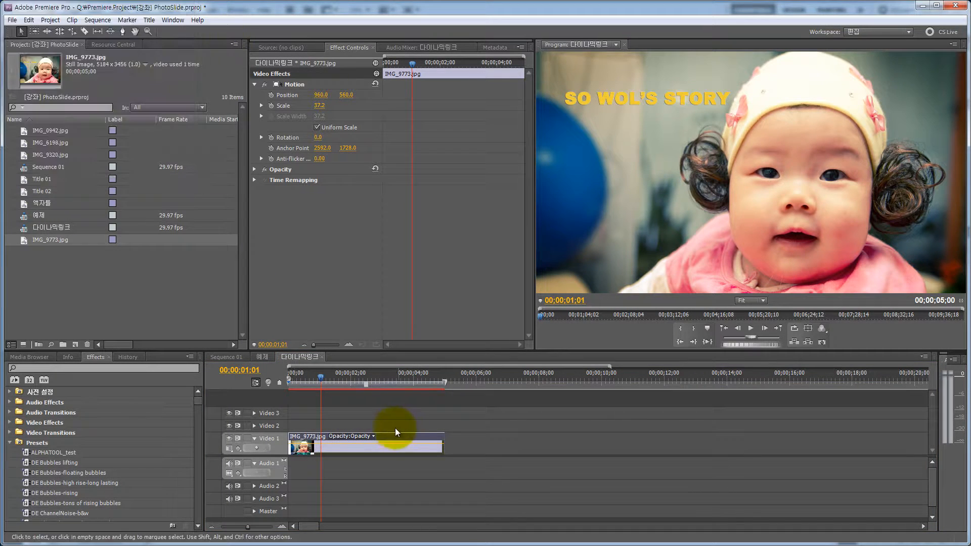
right_click(299, 444)
click(373, 415)
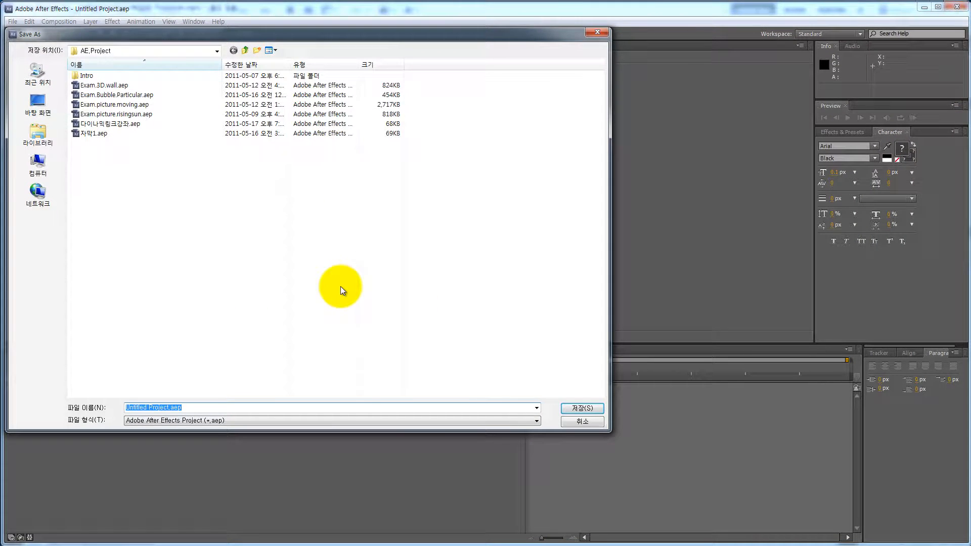
- Save the new After Effects project over the existing 다이나믹링크강좌.aep in the AE,Project folder
click(124, 124)
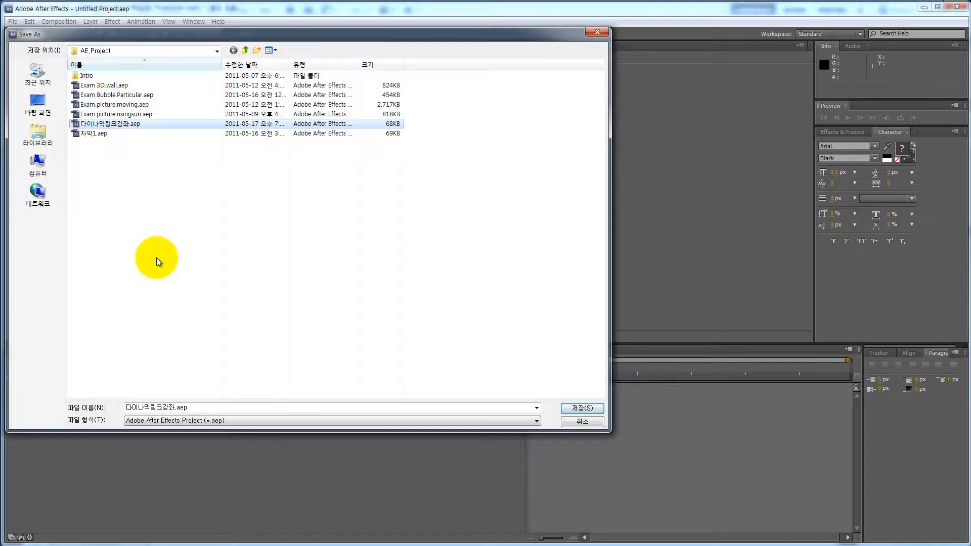
click(576, 408)
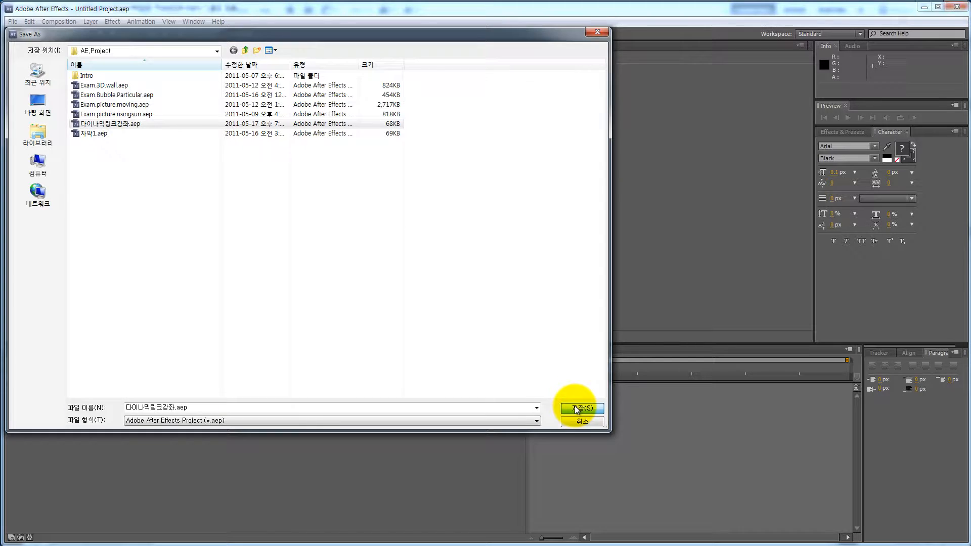
click(484, 286)
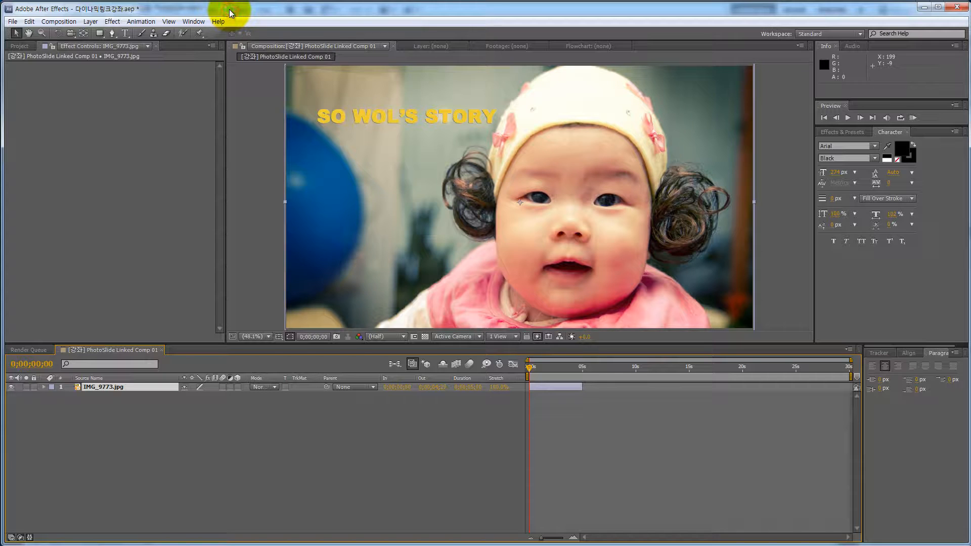
- Deselect the photo layer and scrub the beginning of the linked composition in After Effects
drag(229, 10, 230, 9)
click(579, 434)
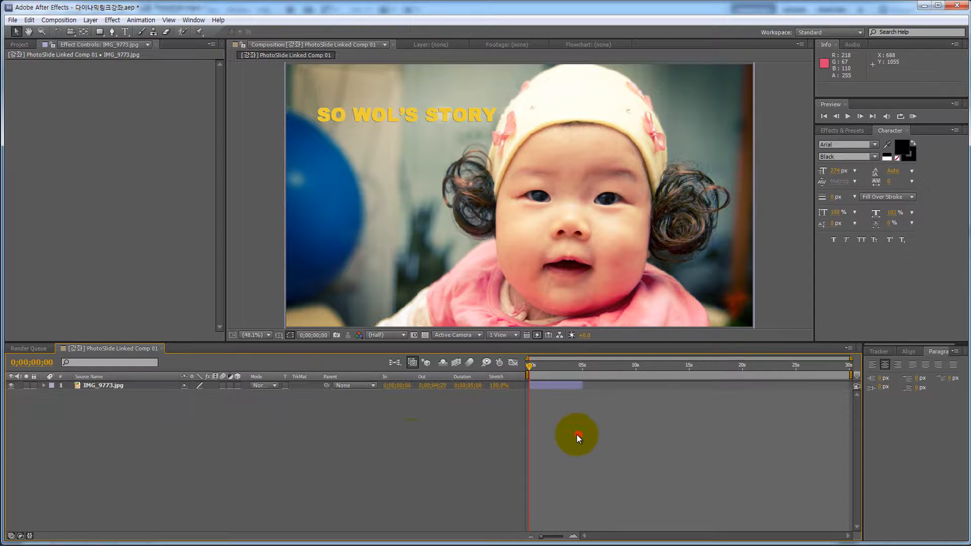
mouse_move(532, 365)
mouse_down()
mouse_move(566, 364)
mouse_move(529, 366)
mouse_up()
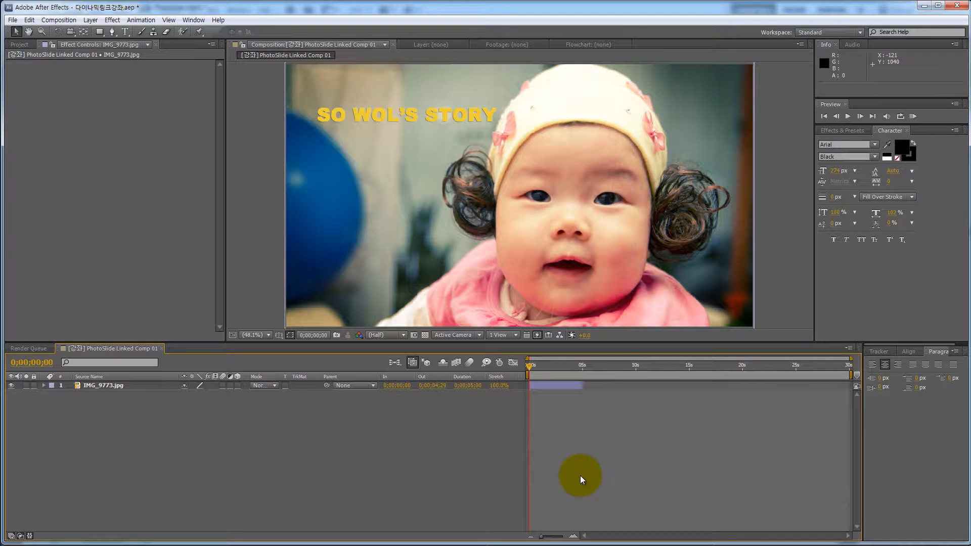
mouse_move(541, 367)
mouse_down()
mouse_move(554, 367)
mouse_move(530, 366)
mouse_up()
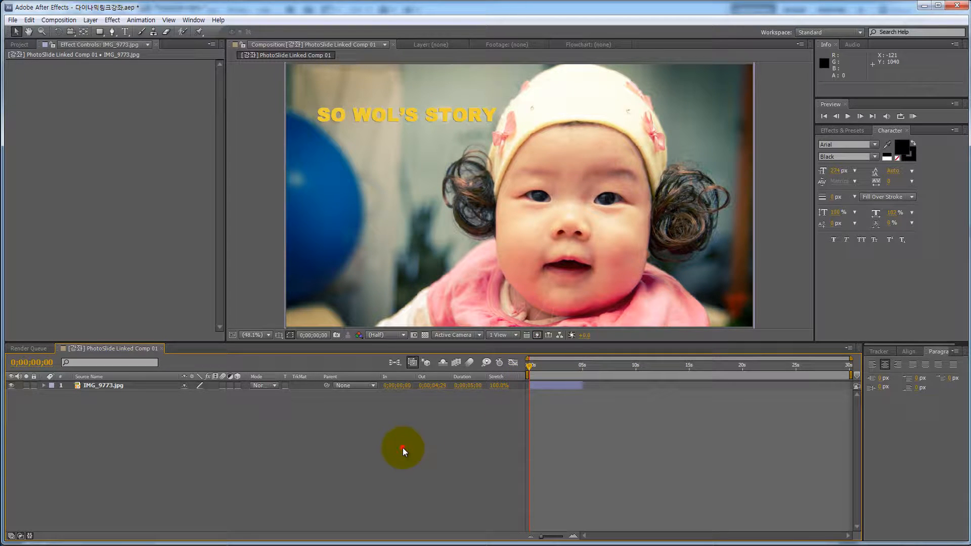
- Switch to Premiere Pro, view Sequence 01 and the 예제 sequence, and scrub the latter to 00;00;03;29
key(alt+Tab)
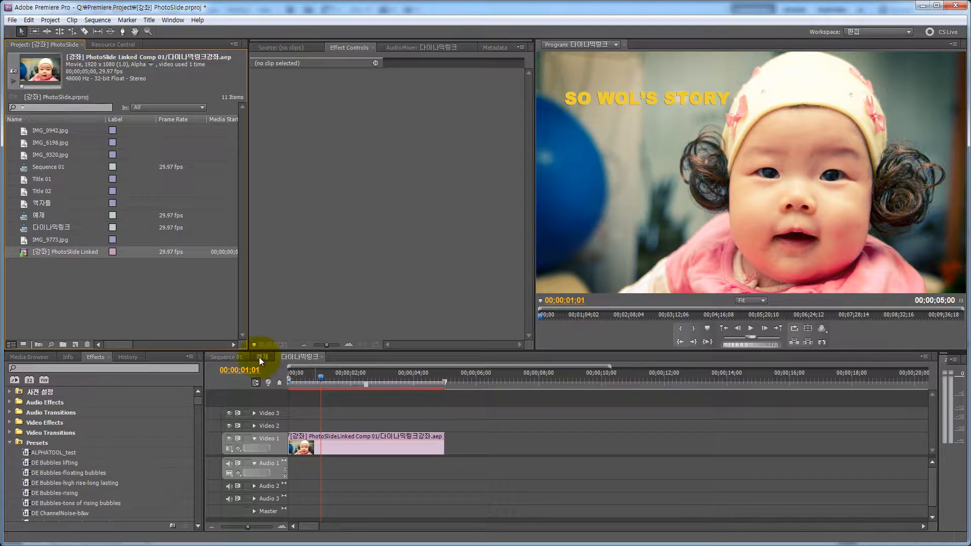
click(230, 357)
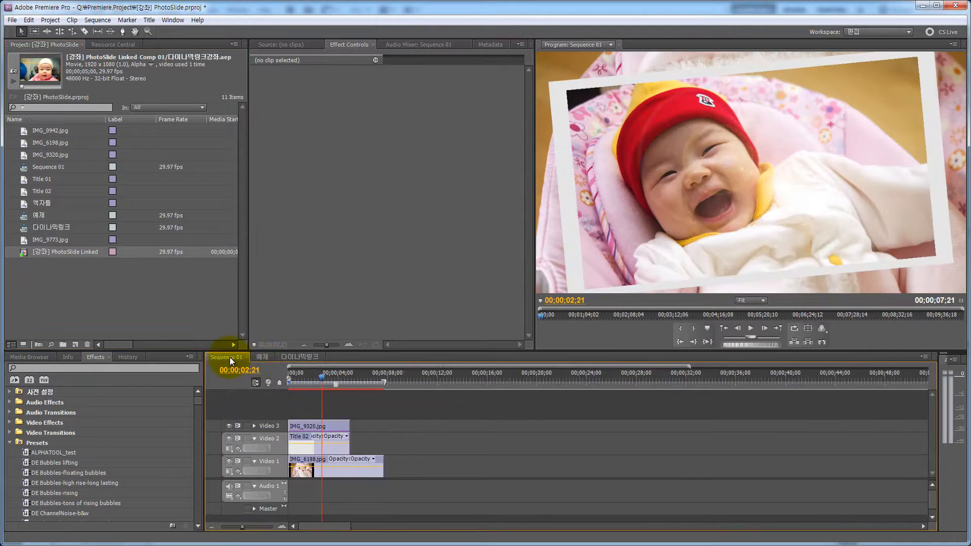
click(265, 357)
click(347, 381)
drag(347, 380, 404, 380)
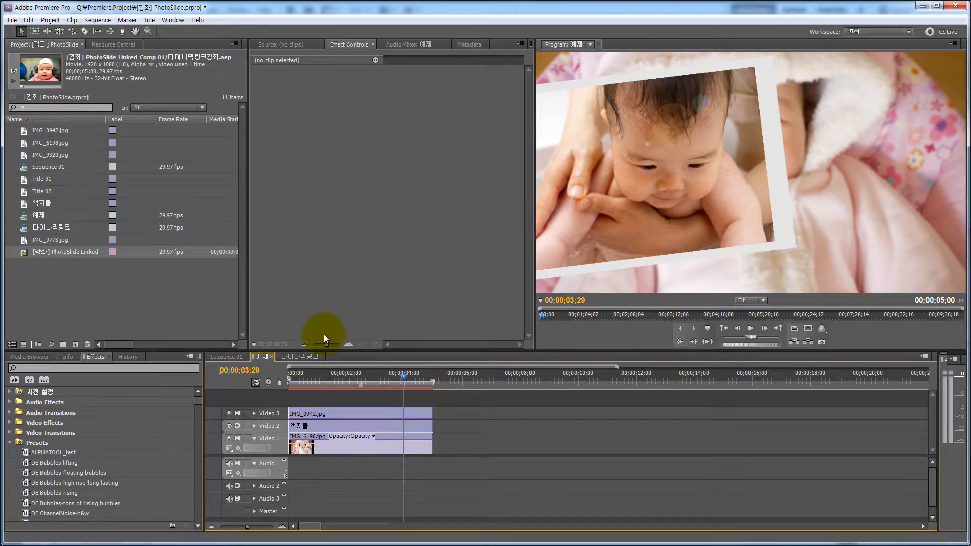
- View the start of the 다이나믹링크 sequence, switch to After Effects, and scrub the linked composition back to its first frame
click(299, 357)
mouse_move(310, 378)
mouse_down()
mouse_move(322, 378)
mouse_move(313, 373)
mouse_up()
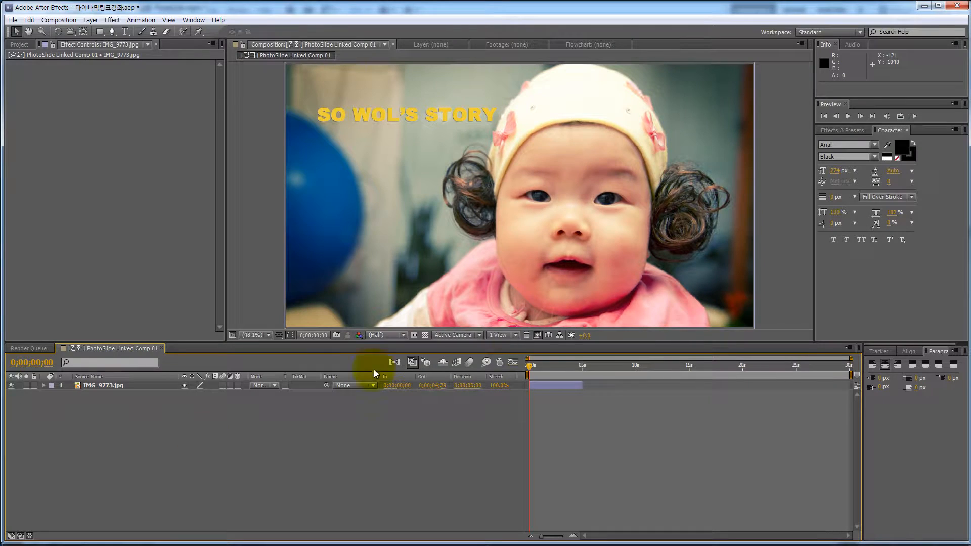
click(544, 366)
mouse_move(544, 365)
mouse_down()
mouse_move(557, 363)
mouse_move(549, 362)
mouse_up()
click(363, 457)
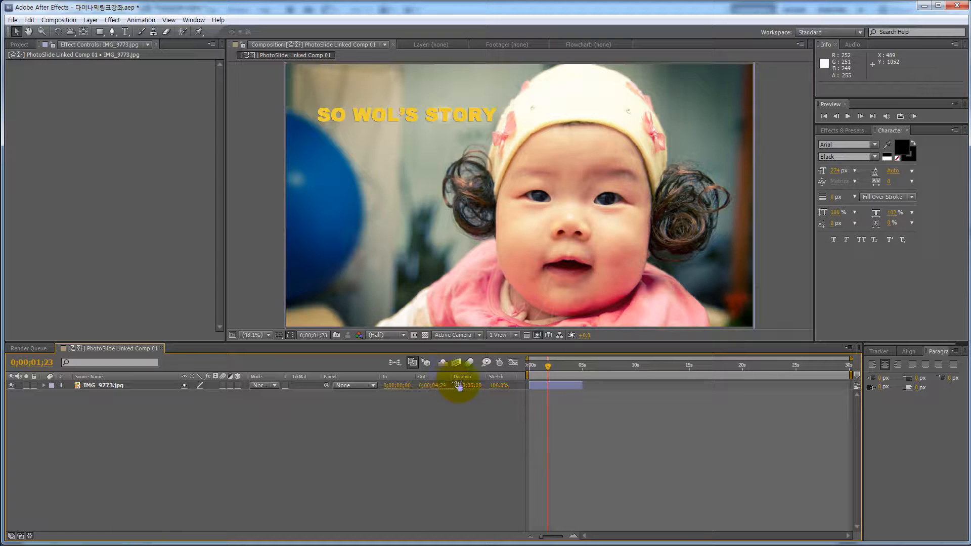
drag(544, 365, 528, 365)
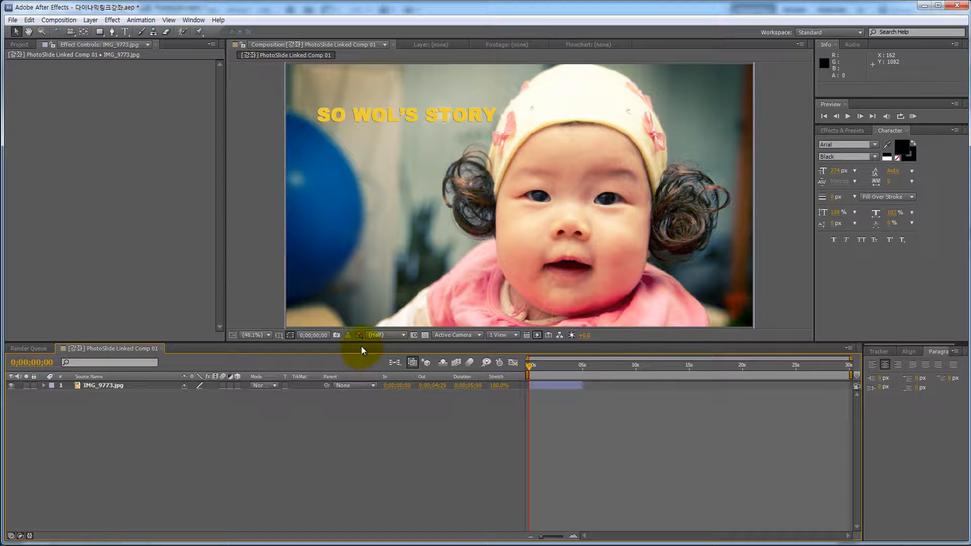
- Enlarge the composition viewing area and set its magnification to 25%
drag(362, 344, 363, 379)
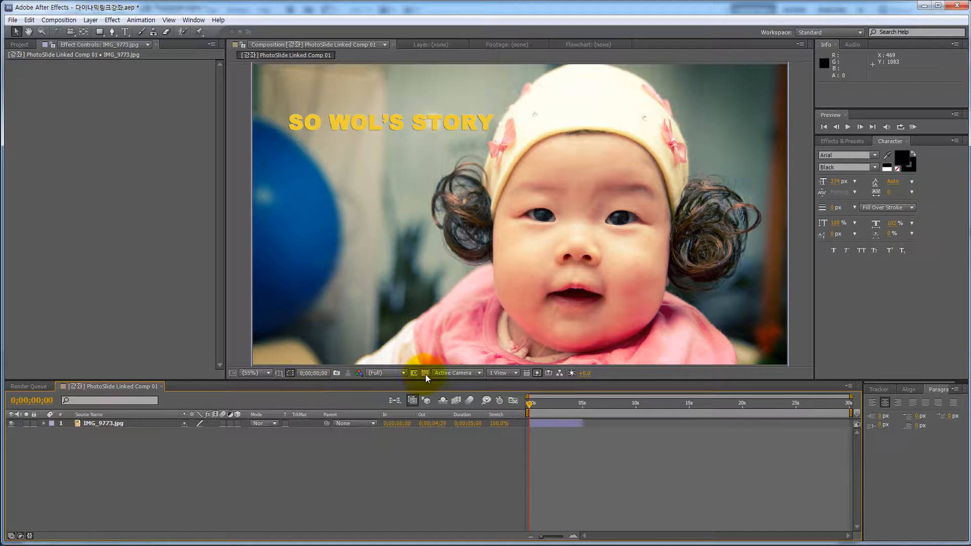
click(251, 373)
click(268, 455)
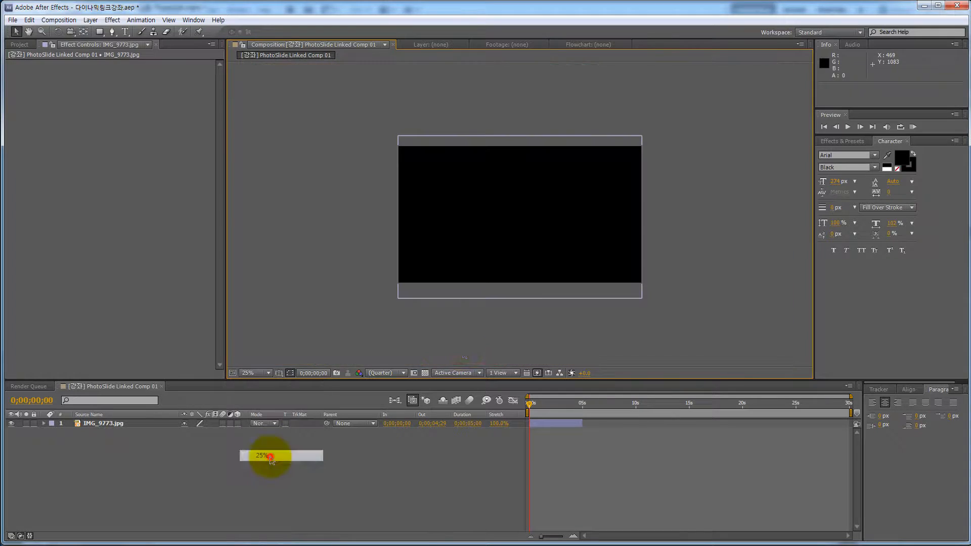
- Reveal only the Scale property of the IMG_9773.jpg layer, then collapse the layer
click(126, 423)
key(s)
click(149, 443)
click(124, 424)
click(135, 462)
click(132, 424)
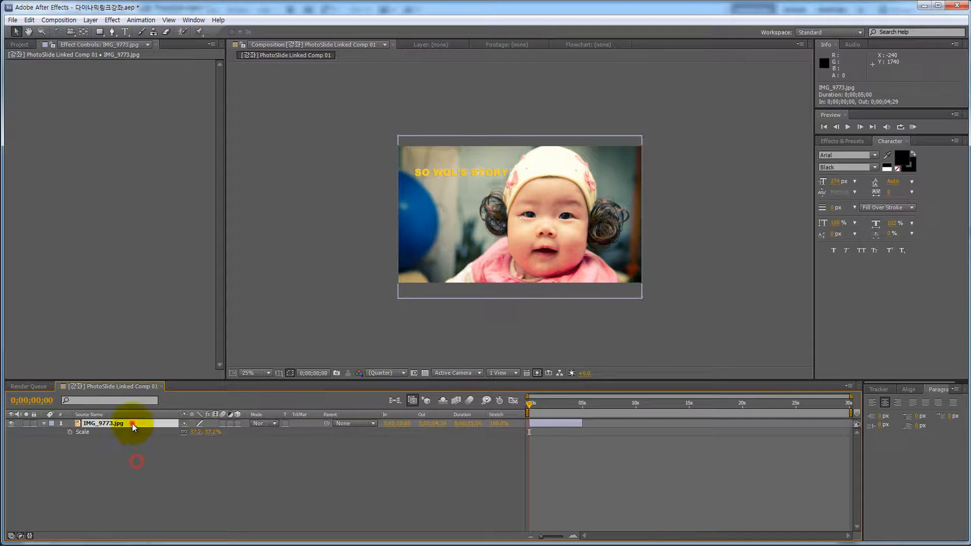
click(44, 424)
click(223, 486)
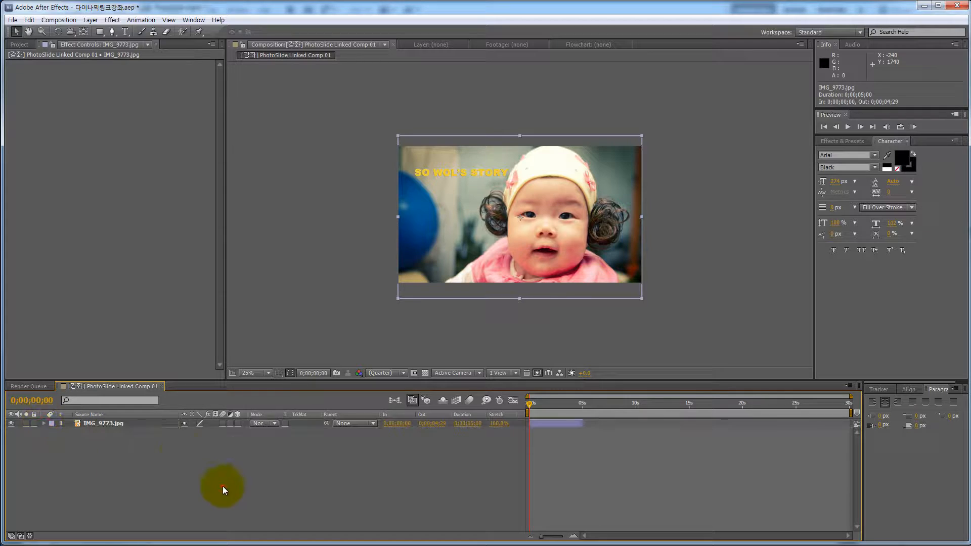
- Examine the photo layer's Transform properties, including Position, Scale, Rotation and Opacity, then collapse them
click(144, 424)
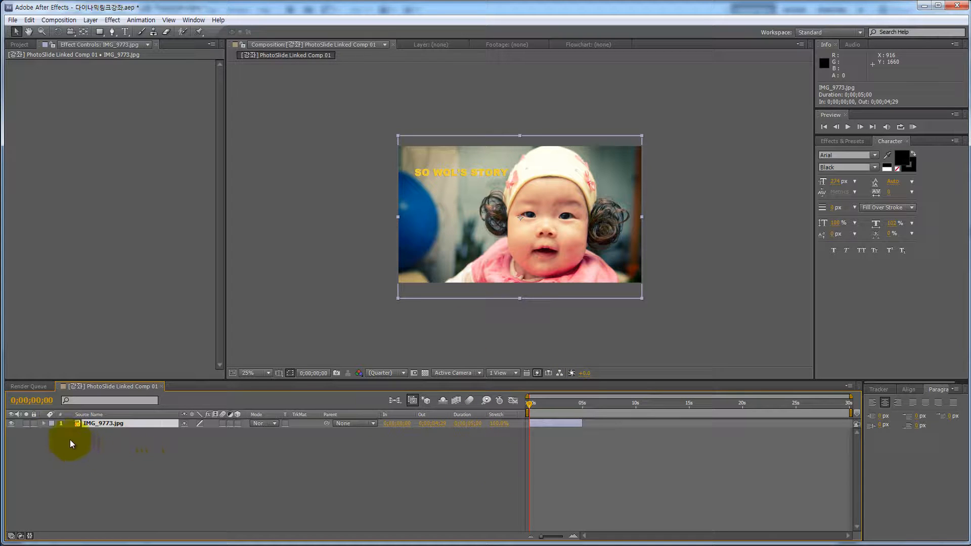
click(44, 424)
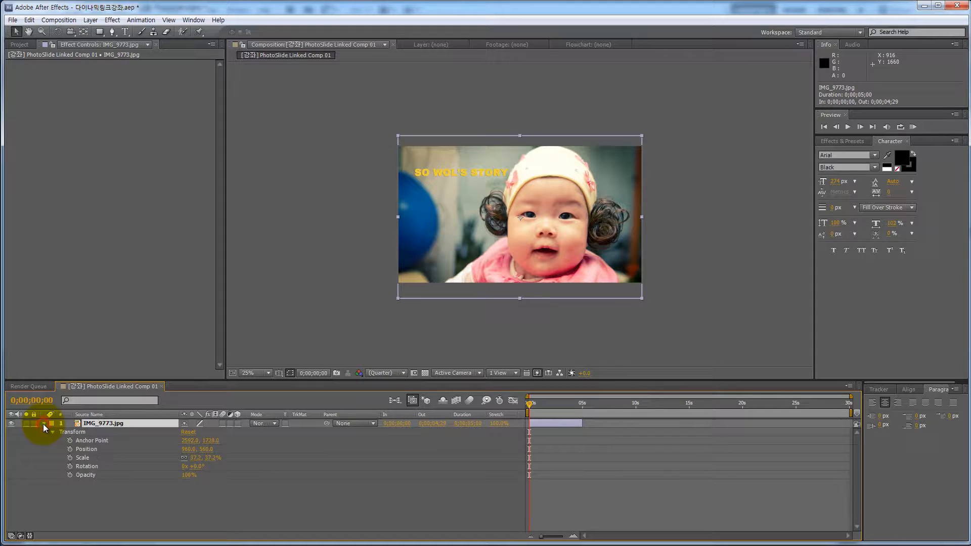
click(84, 501)
click(89, 433)
click(89, 451)
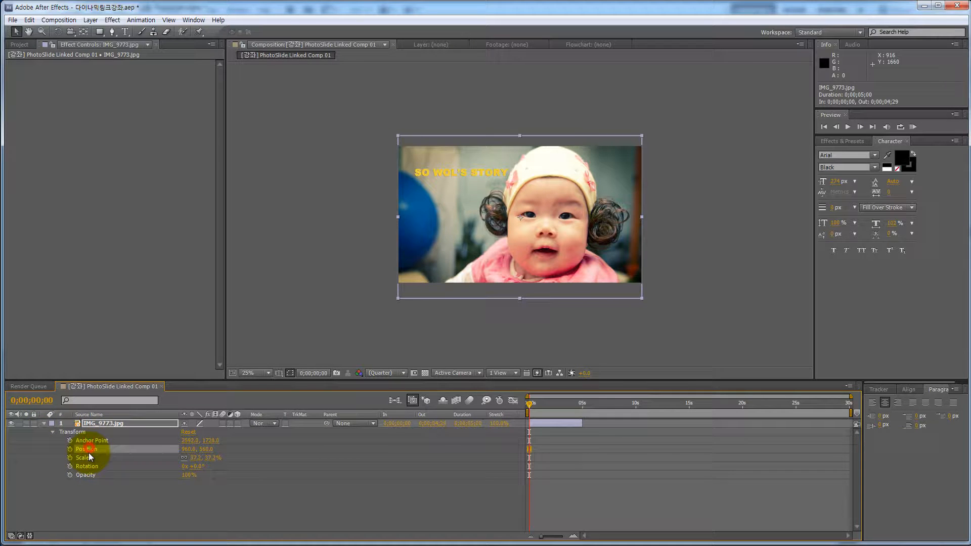
click(87, 458)
click(86, 467)
click(85, 476)
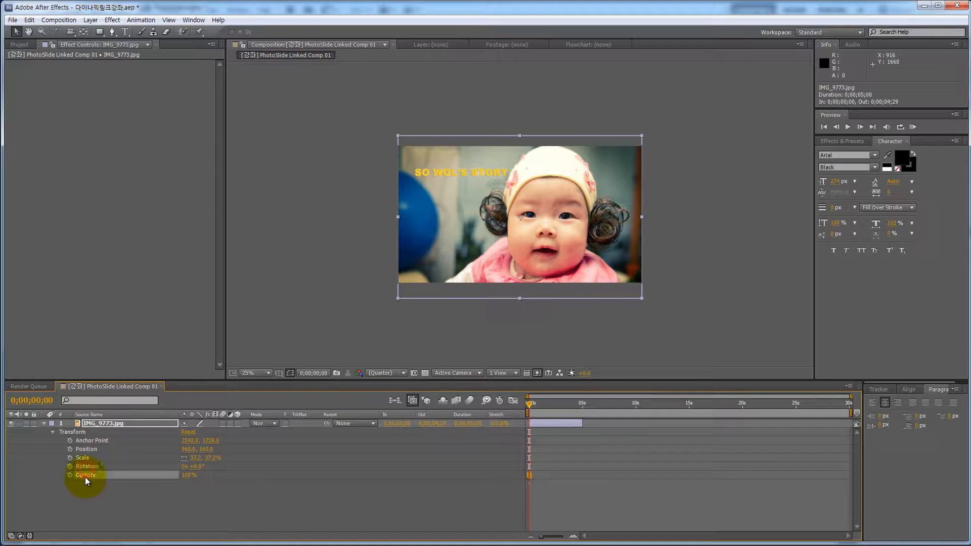
click(93, 495)
click(44, 424)
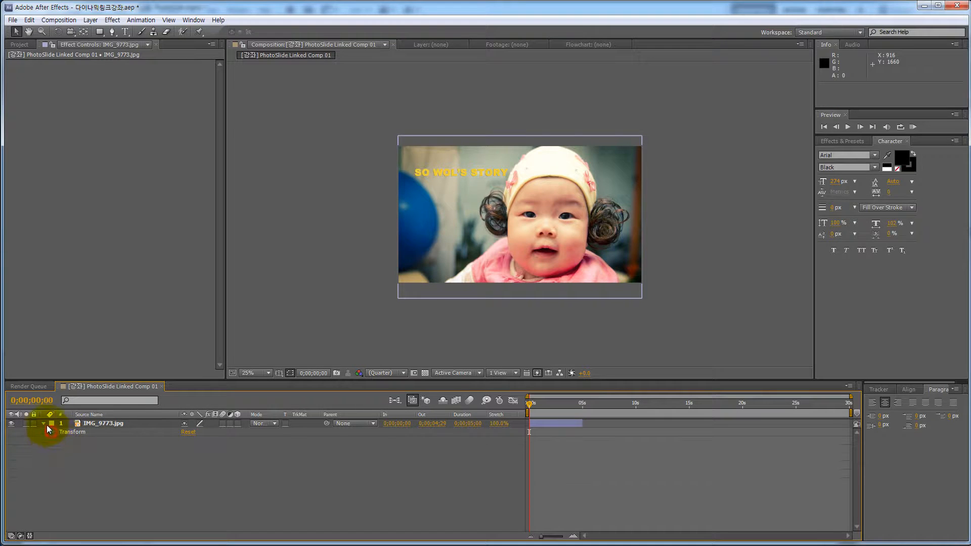
- Scale the IMG_9773.jpg layer to 42.2% and move it horizontally to position 1080, 560
click(93, 425)
click(44, 423)
click(53, 433)
click(139, 506)
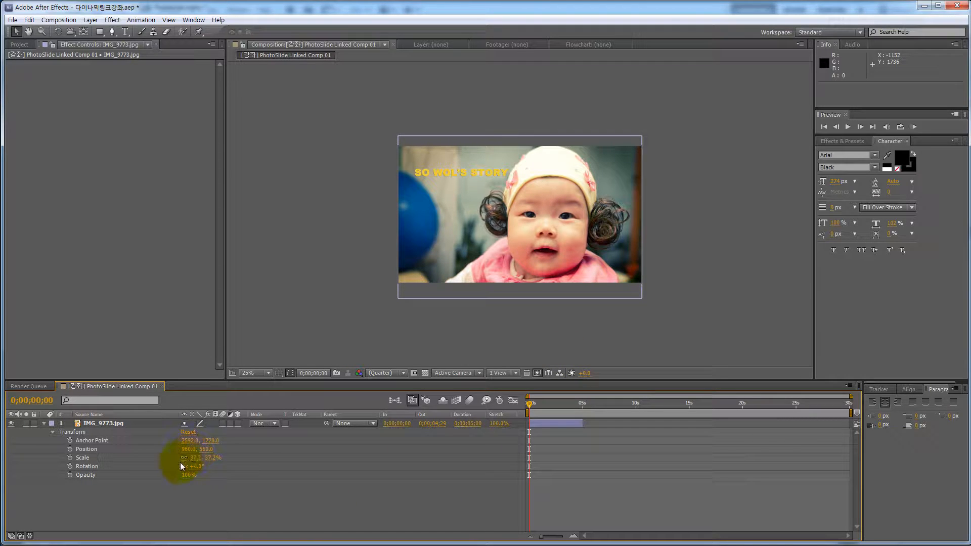
drag(196, 465, 197, 460)
drag(484, 213, 497, 213)
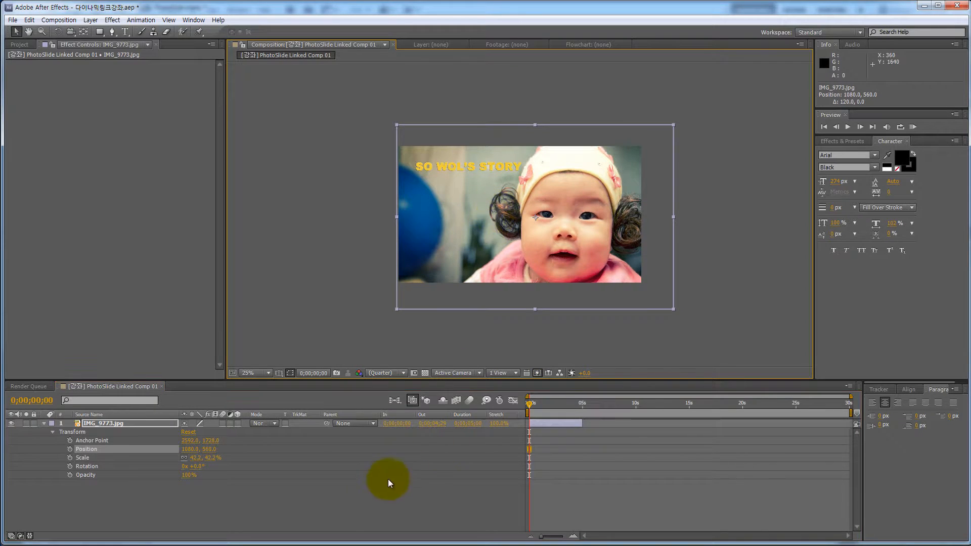
click(339, 509)
- Animate the photo's Position with a keyframe at 0;00;00;00 and another at 0;00;02;10 with X at about 837
click(110, 448)
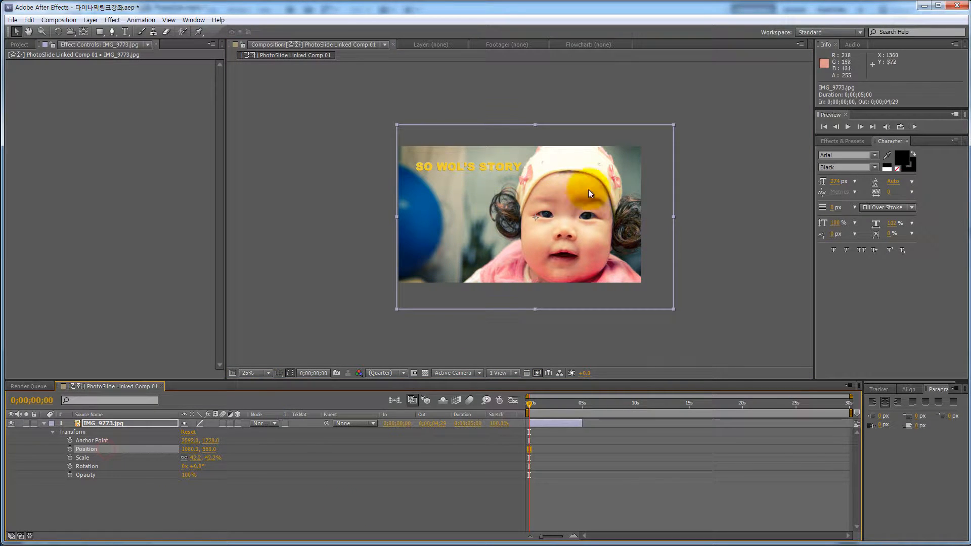
click(80, 500)
click(70, 449)
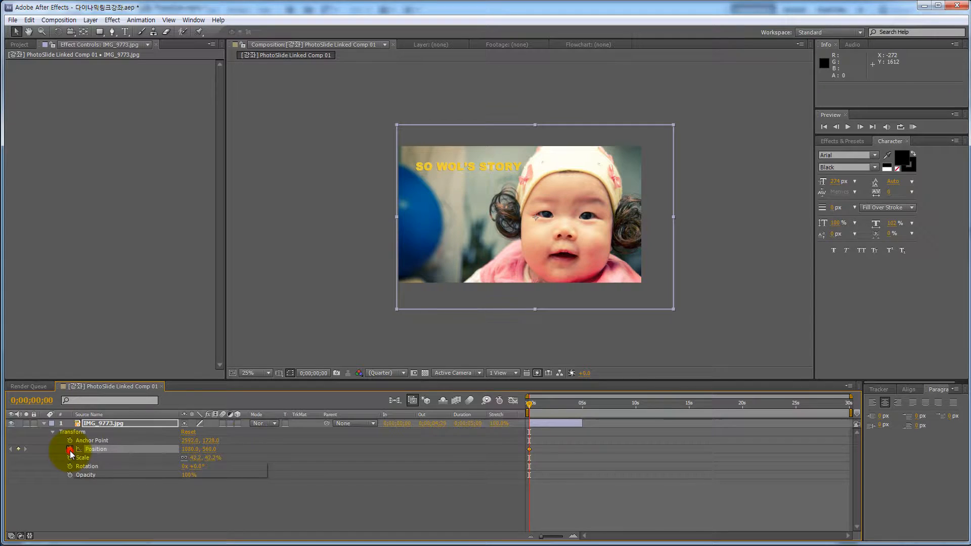
drag(539, 403, 554, 402)
drag(197, 449, 22, 445)
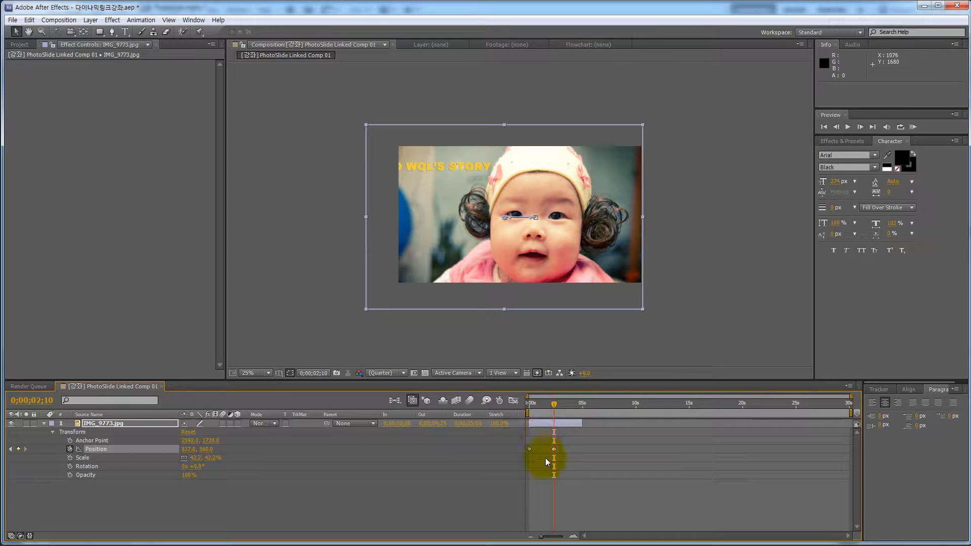
mouse_move(529, 467)
mouse_down()
mouse_move(567, 455)
mouse_move(529, 436)
mouse_move(521, 466)
mouse_up()
key(Escape)
- Play the Position animation from the first frame, then return to the start and deselect the layer
drag(551, 403, 525, 404)
key(space)
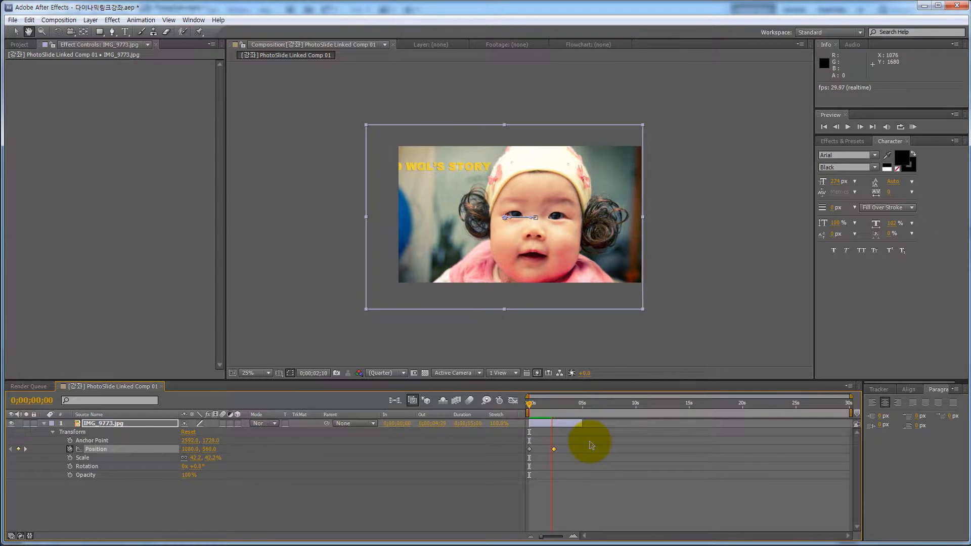
key(space)
drag(561, 405, 526, 407)
click(453, 511)
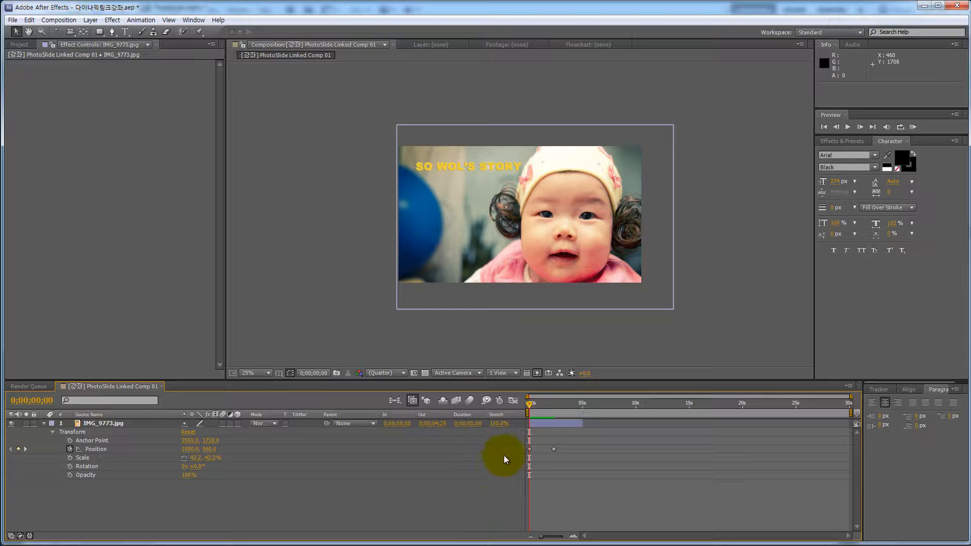
- Check the Graph Editor briefly, then scrub between the two Position keyframes and preview the linear motion
click(513, 400)
click(513, 400)
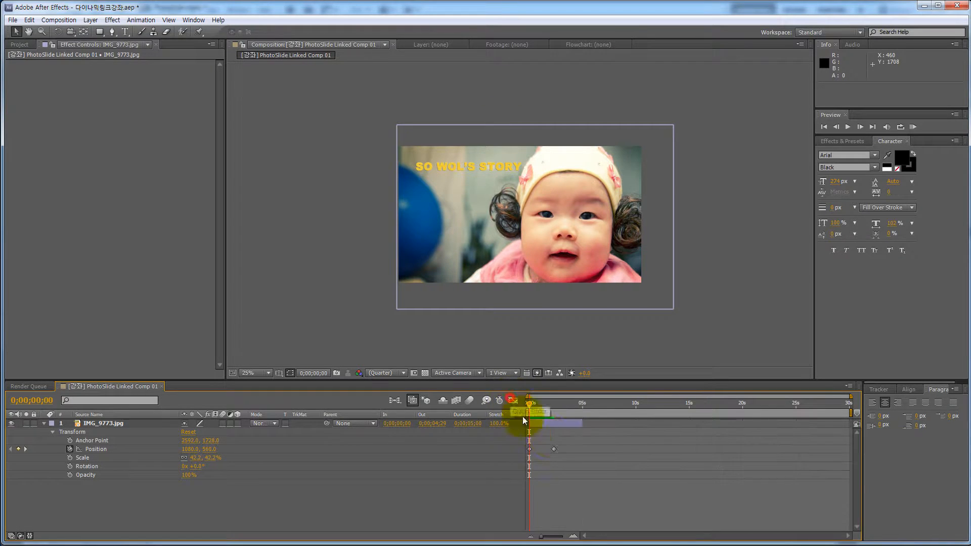
drag(531, 403, 552, 411)
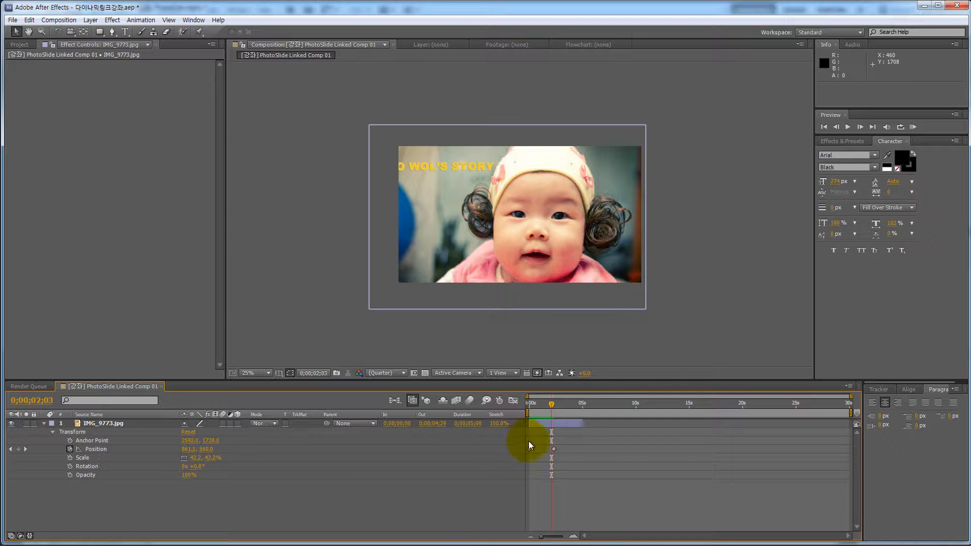
key(KP_0)
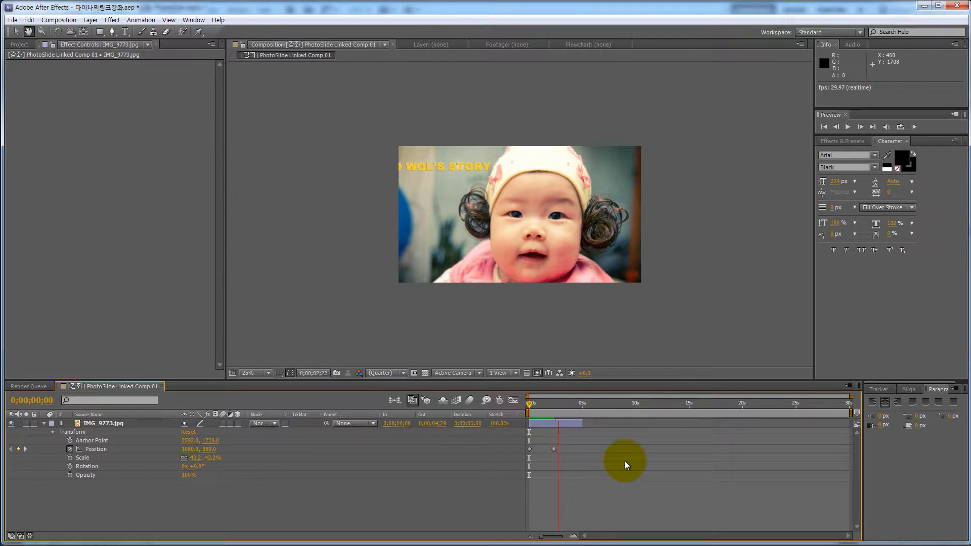
- Apply Easy Ease Out to the first Position keyframe and Easy Ease In to the second, then preview the eased motion
click(550, 405)
drag(551, 406, 523, 459)
key(KP_0)
click(548, 407)
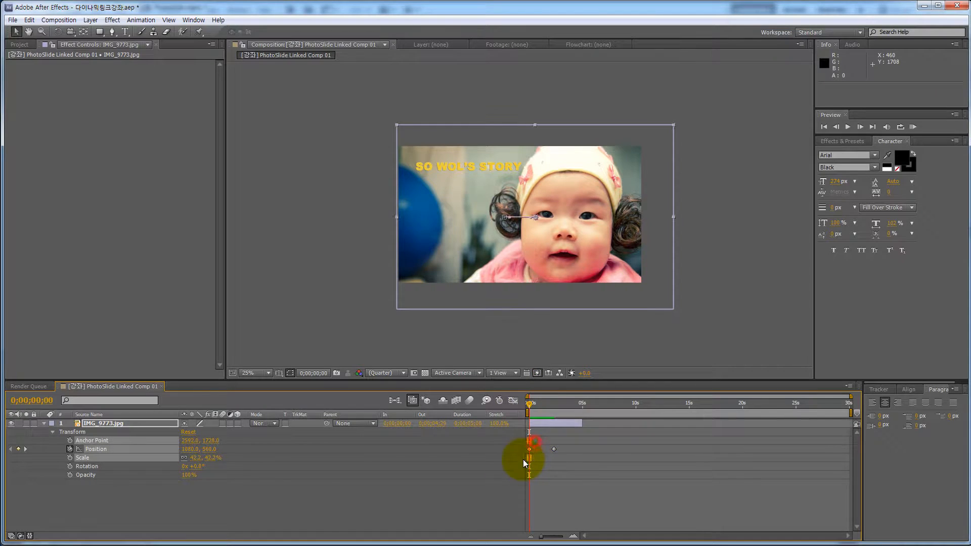
key(F9)
key(ctrl+z)
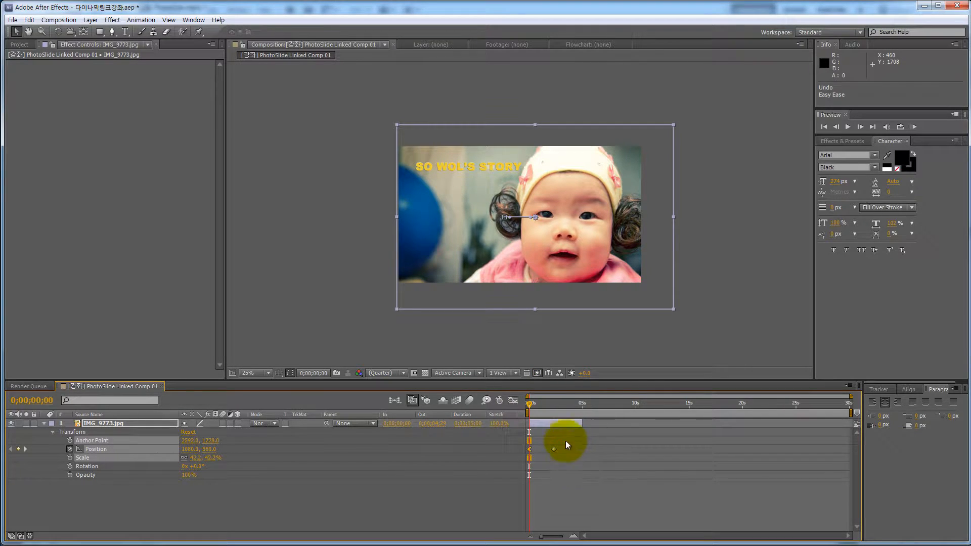
drag(565, 441, 547, 454)
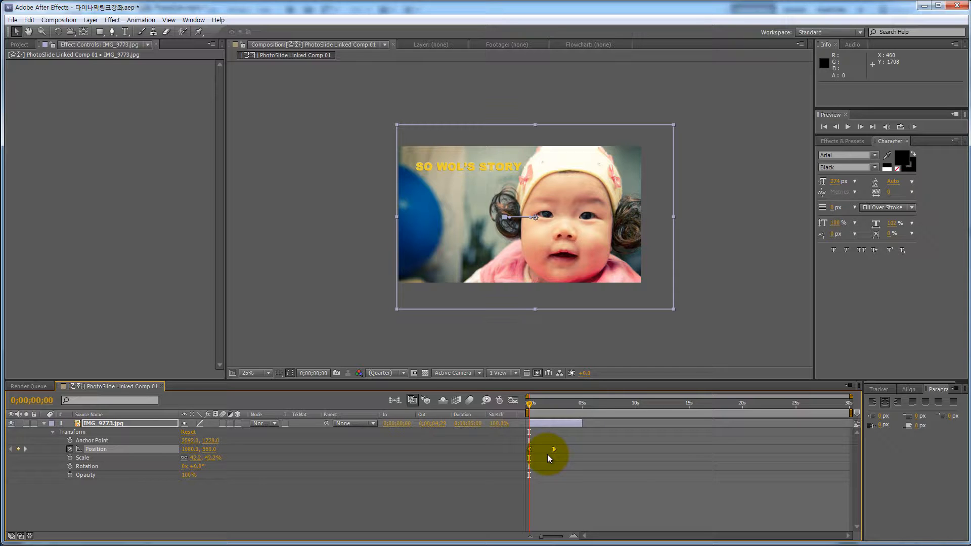
key(space)
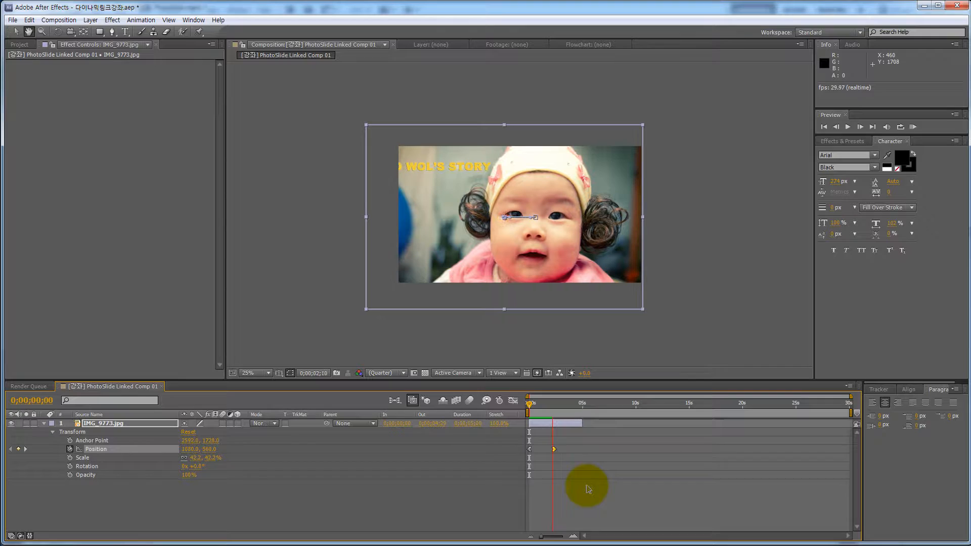
- Move the second Position keyframe earlier to 0;00;01;10 and play the faster movement
drag(553, 449, 543, 450)
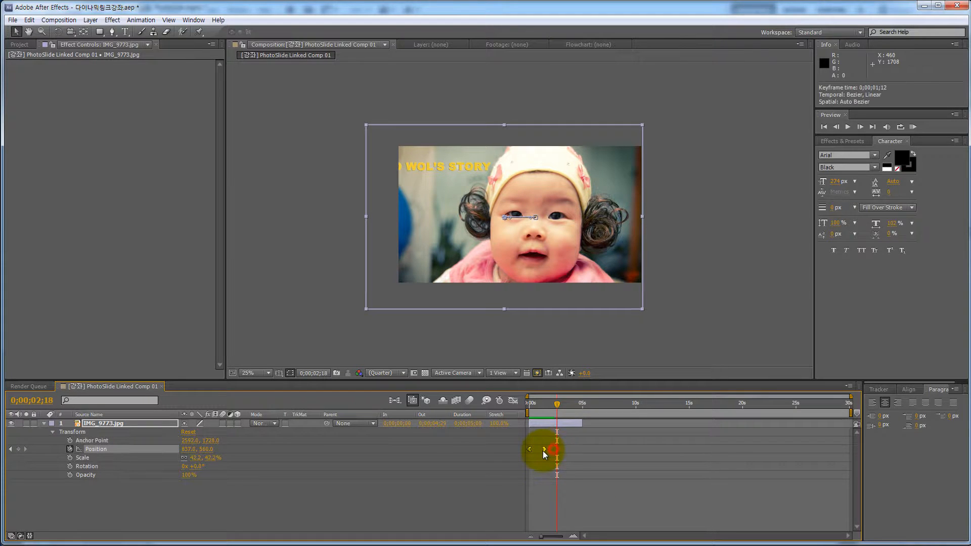
click(528, 403)
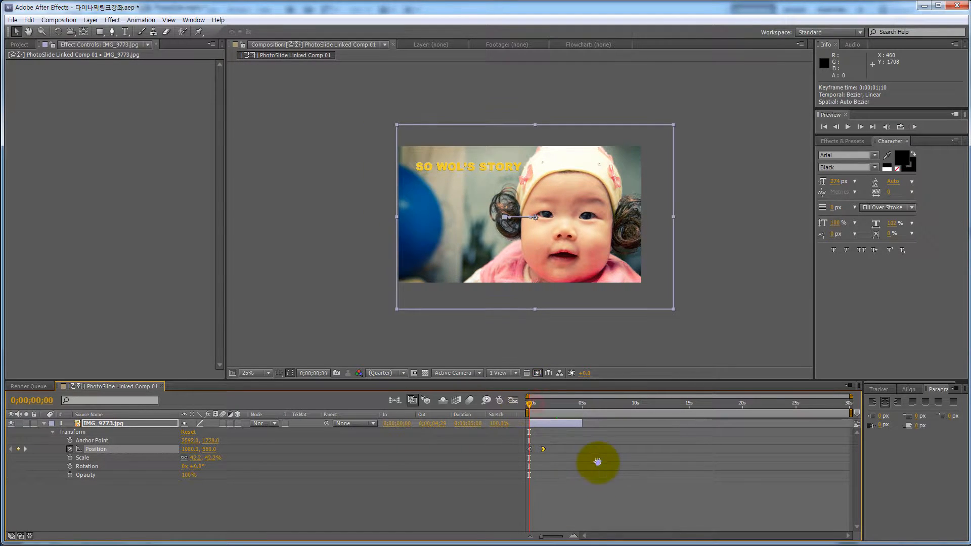
key(space)
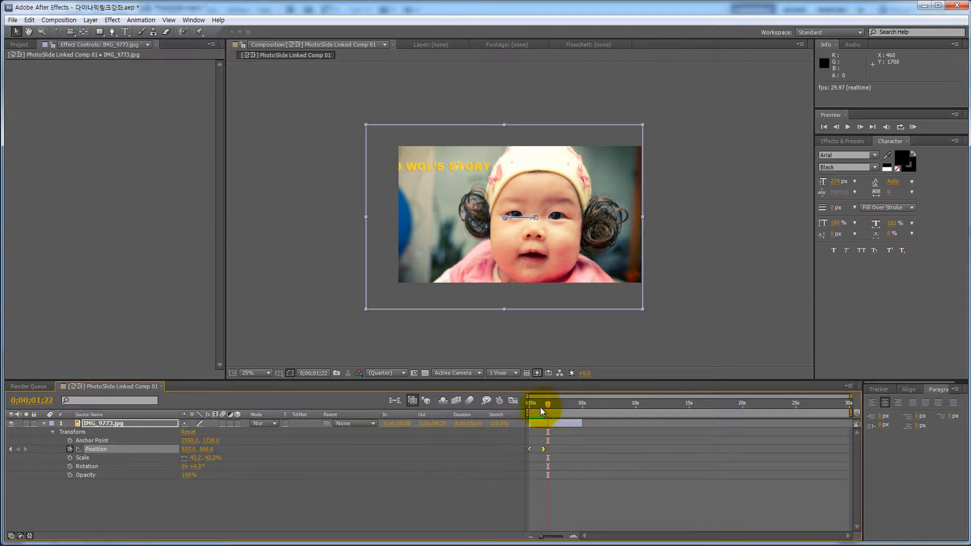
- Replay the eased photo movement several times from the beginning, then deselect the layer at the first frame
click(529, 405)
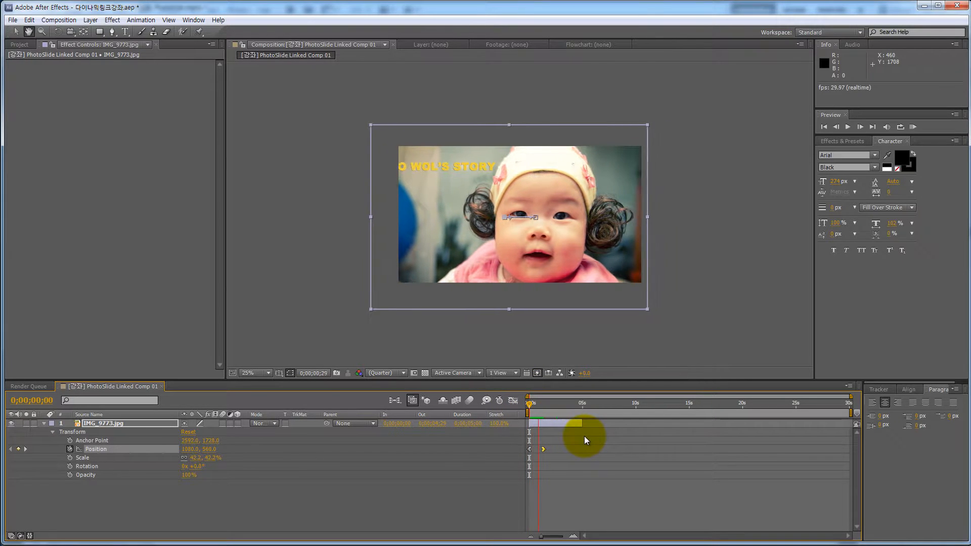
click(529, 404)
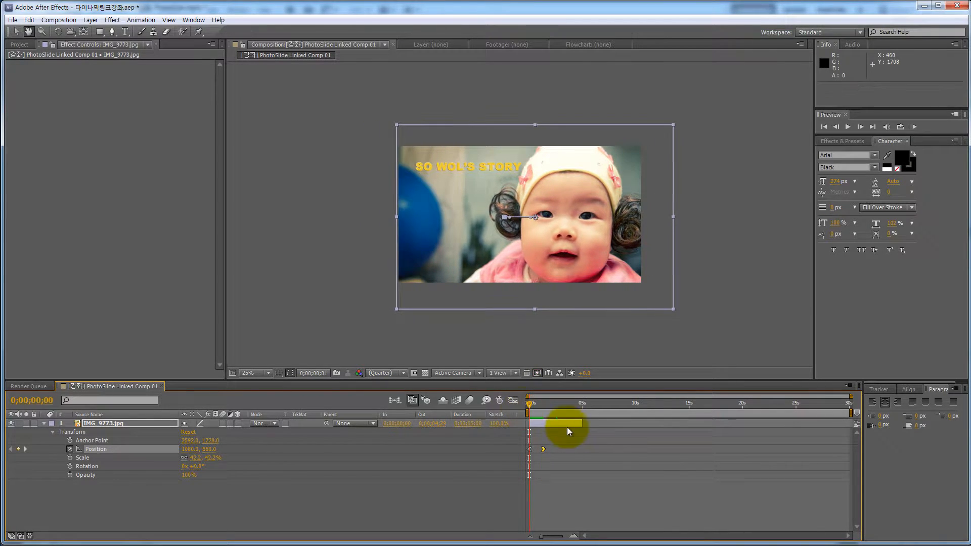
key(space)
click(544, 404)
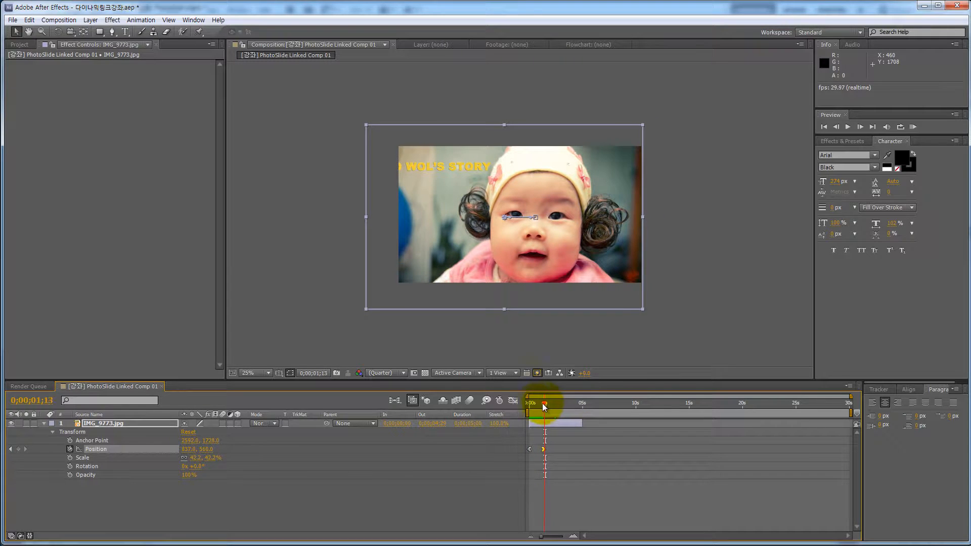
click(528, 405)
key(space)
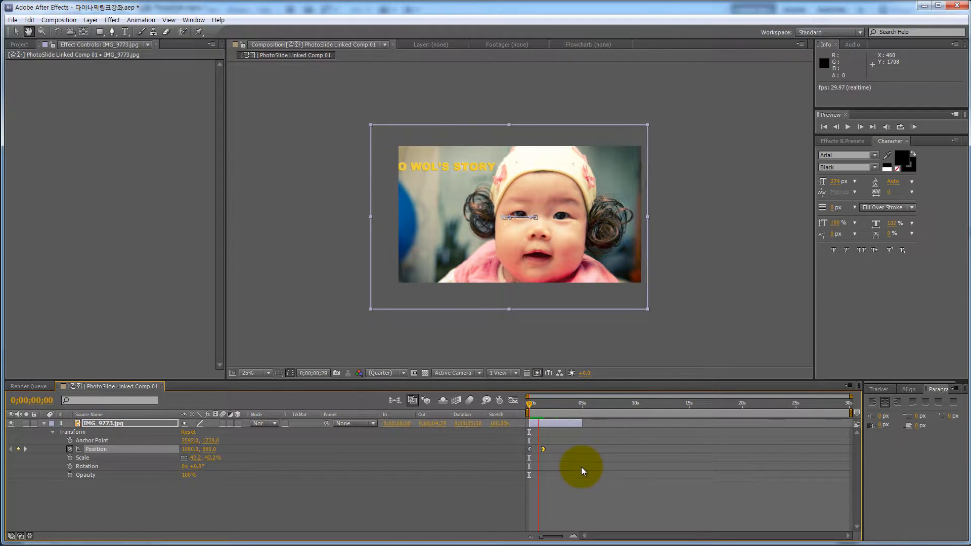
click(528, 404)
click(458, 508)
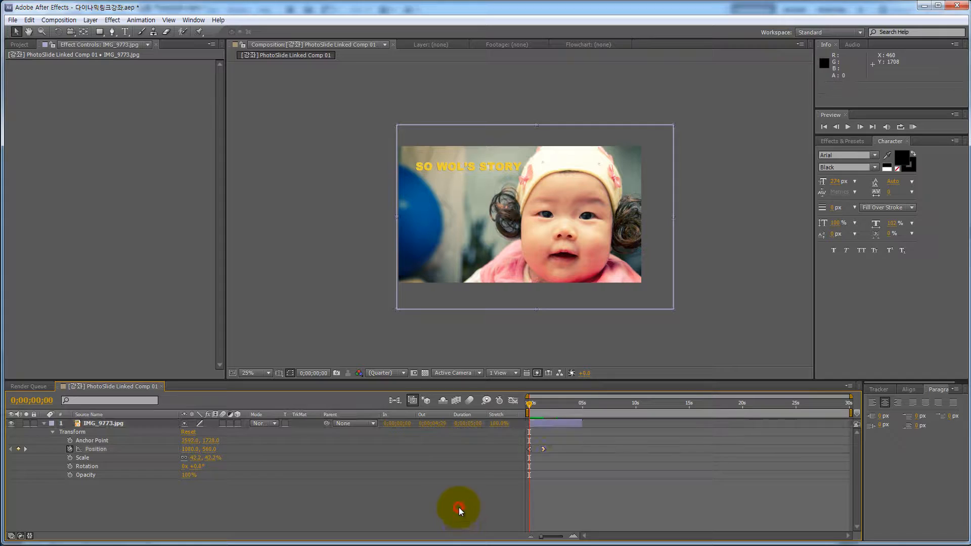
mouse_move(528, 407)
mouse_down()
mouse_move(538, 408)
mouse_move(520, 406)
mouse_up()
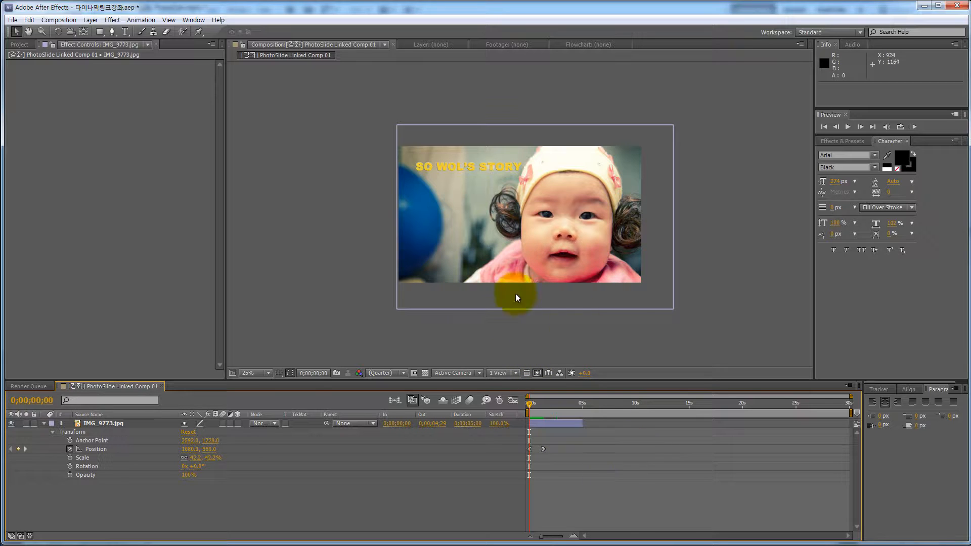
- Switch to Premiere Pro, play the linked composition from the sequence start twice, and return to the first frame
mouse_move(531, 404)
mouse_down()
mouse_move(542, 402)
mouse_move(518, 401)
mouse_up()
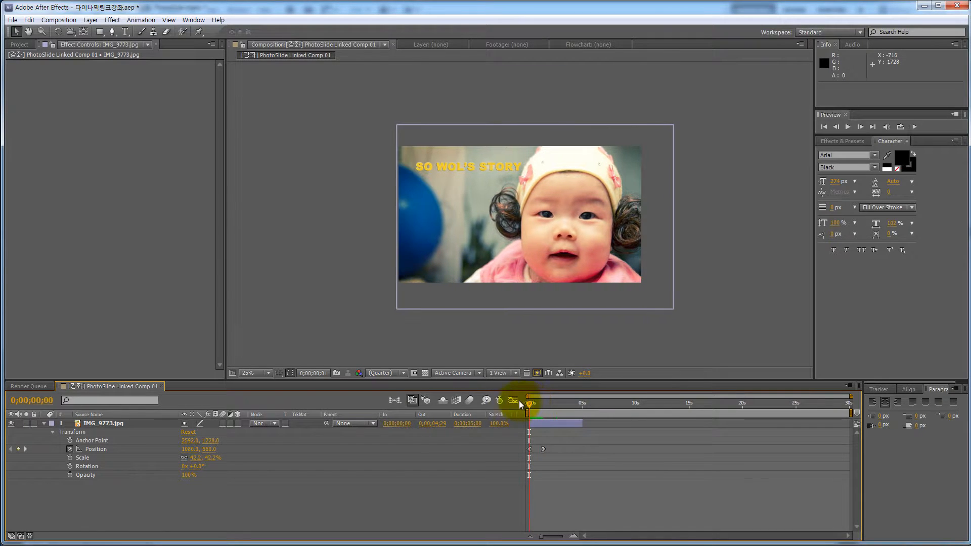
key(alt+Tab)
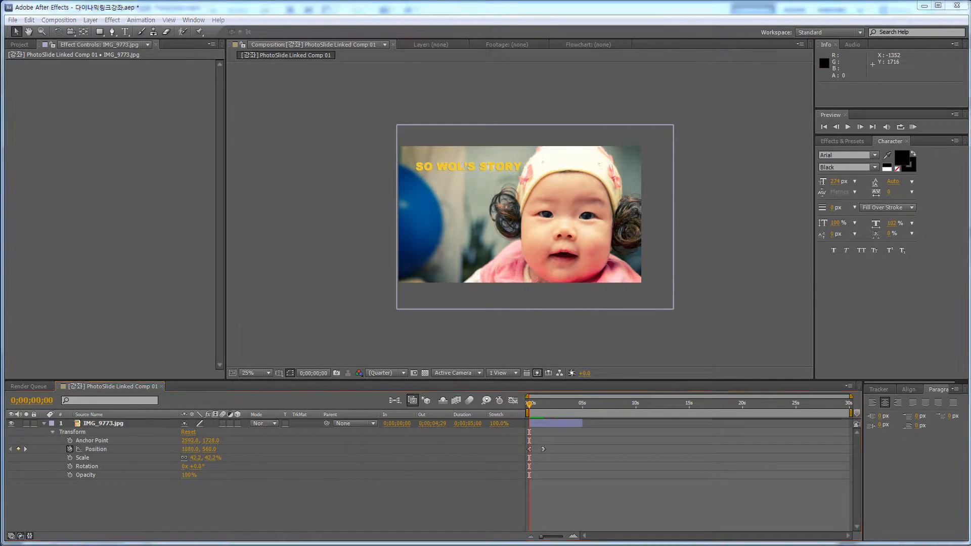
drag(321, 377, 282, 376)
key(space)
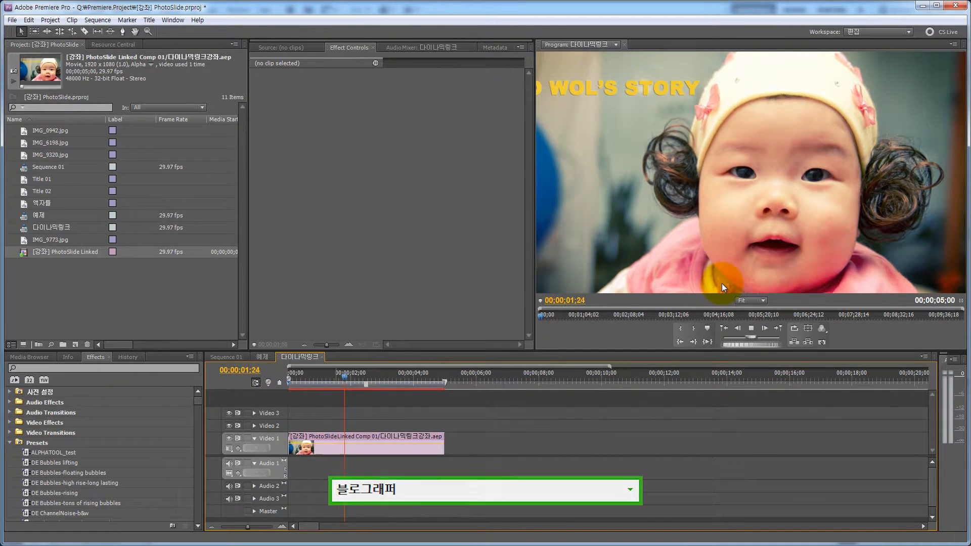
drag(314, 374, 269, 377)
key(space)
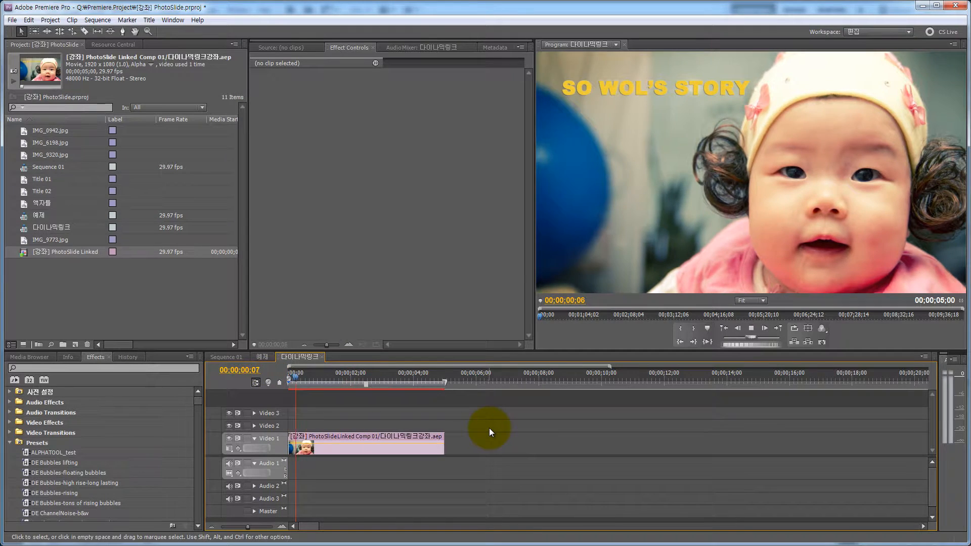
key(space)
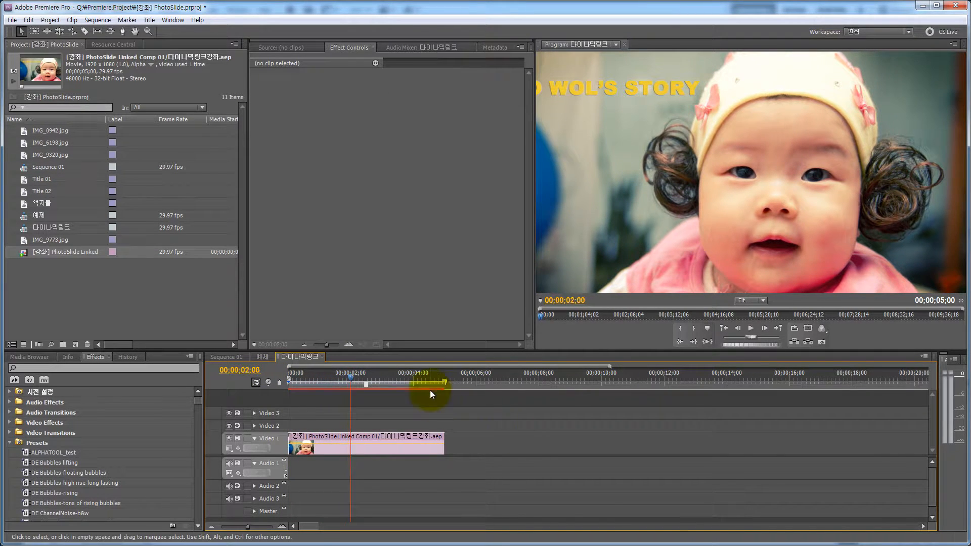
drag(348, 374, 286, 376)
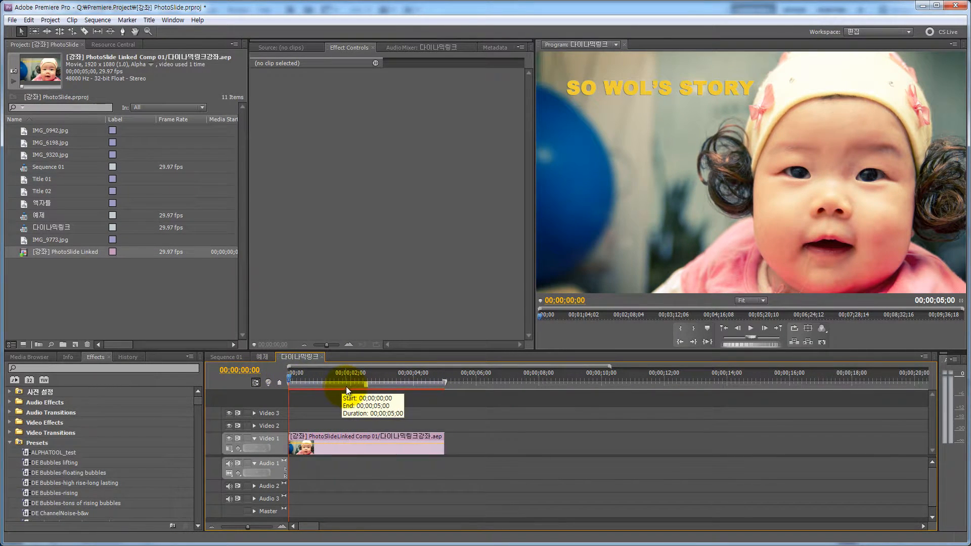
- Save the Premiere Pro project and the linked After Effects project, ending back in Premiere Pro
key(ctrl+s)
key(alt+Tab)
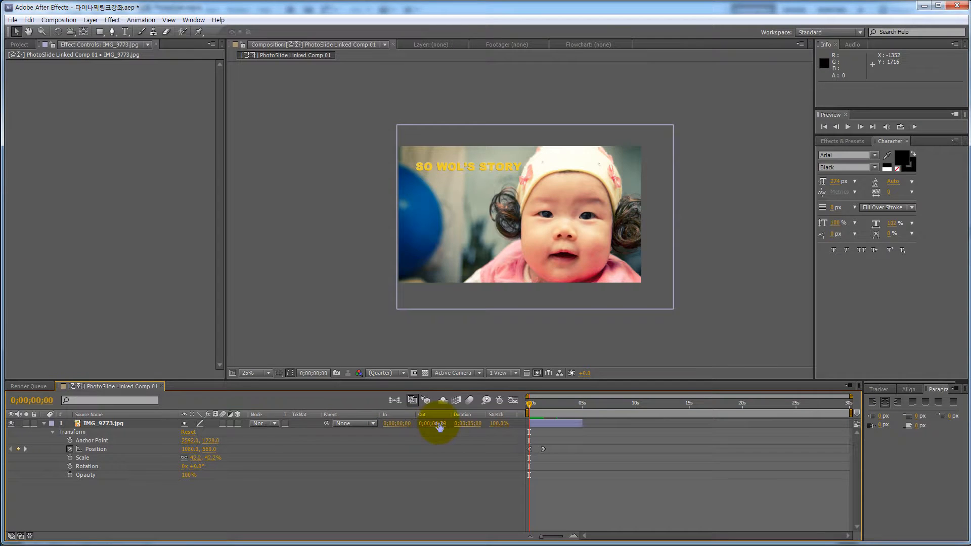
key(ctrl+s)
key(alt+Tab)
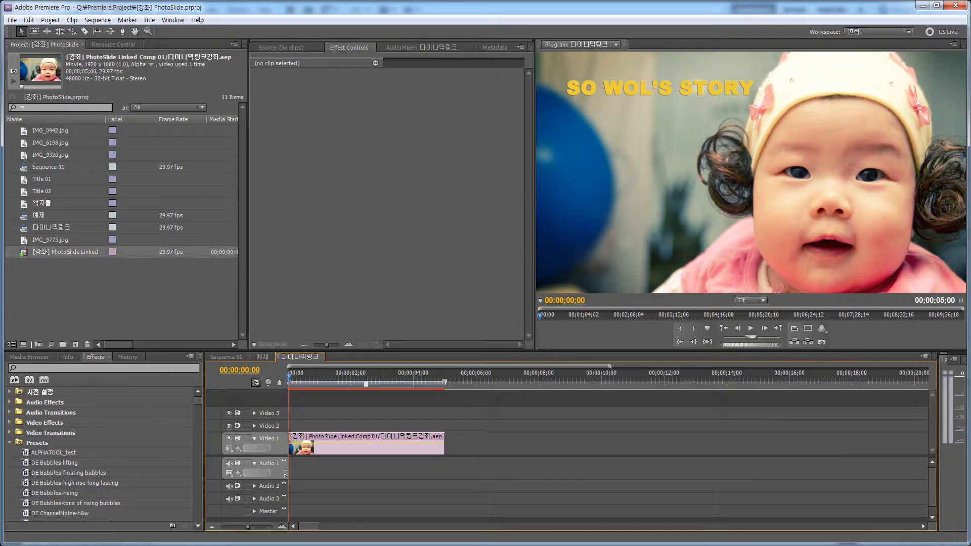
- Compare the linked photo animation in Premiere Pro and After Effects, checking the Premiere sequence at several points in time
click(150, 545)
key(alt+Tab)
key(alt+Tab)
key(alt+Tab)
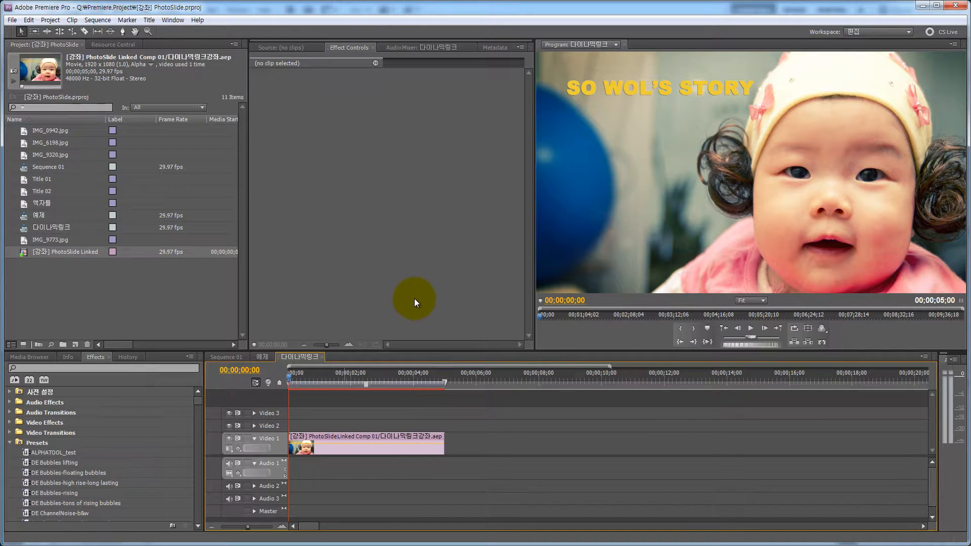
click(302, 374)
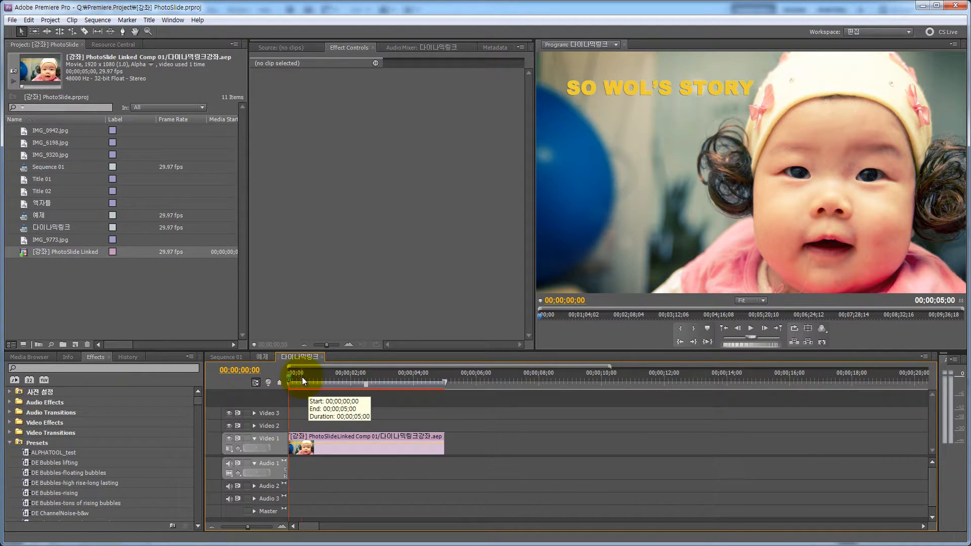
click(350, 379)
key(alt+Tab)
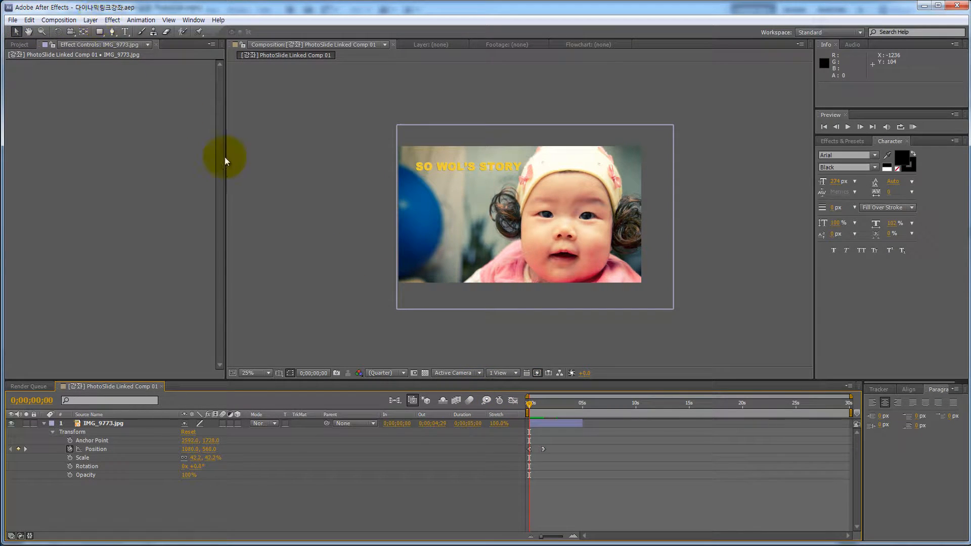
click(531, 402)
mouse_move(536, 405)
mouse_down()
mouse_move(555, 404)
mouse_move(529, 402)
mouse_up()
click(565, 260)
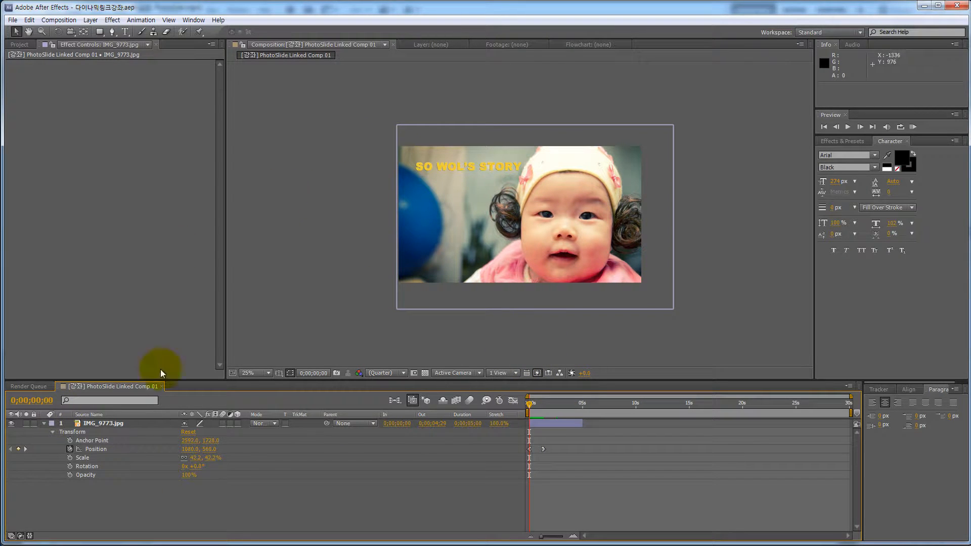
key(alt+Tab)
click(303, 377)
click(342, 439)
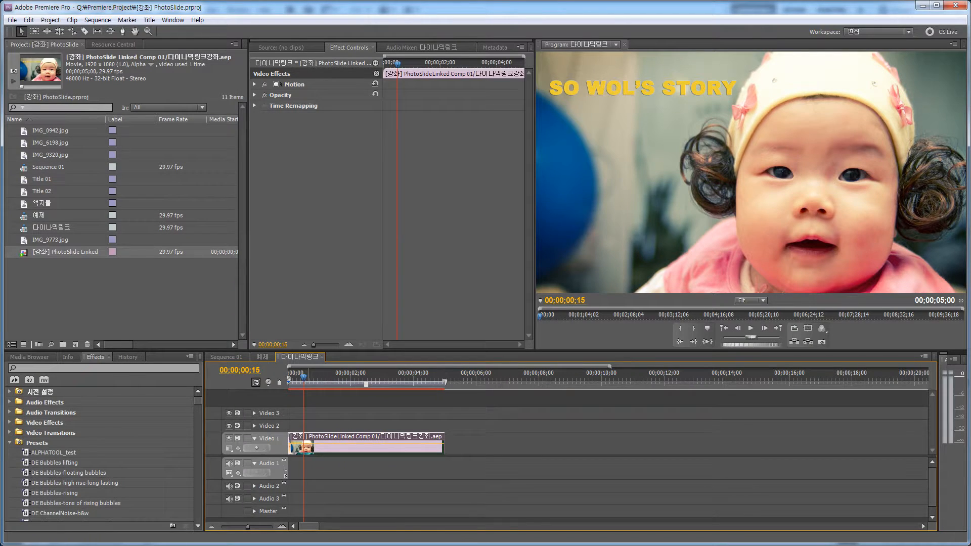
click(351, 374)
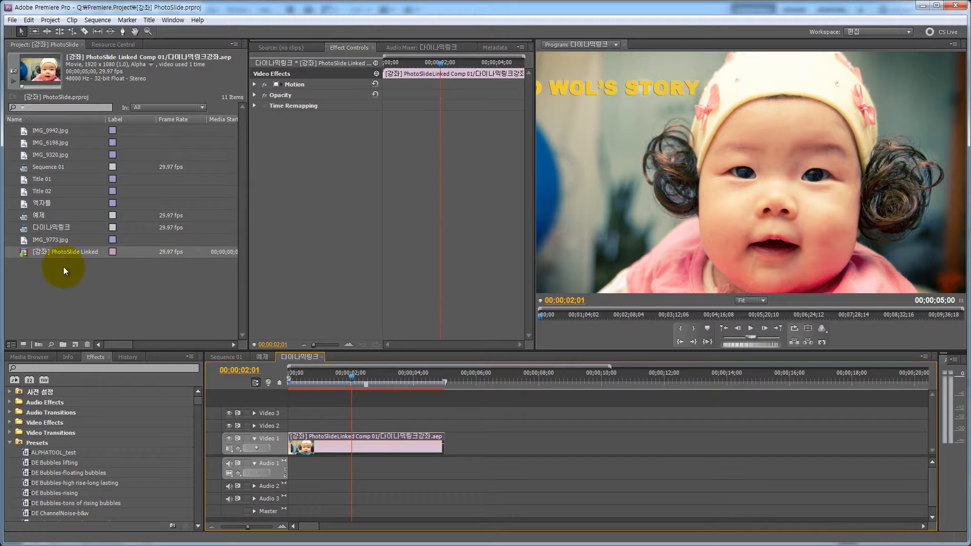
- Return to the sequence start, save the Premiere Pro project, and deselect the linked clip
drag(341, 374, 289, 378)
key(ctrl+s)
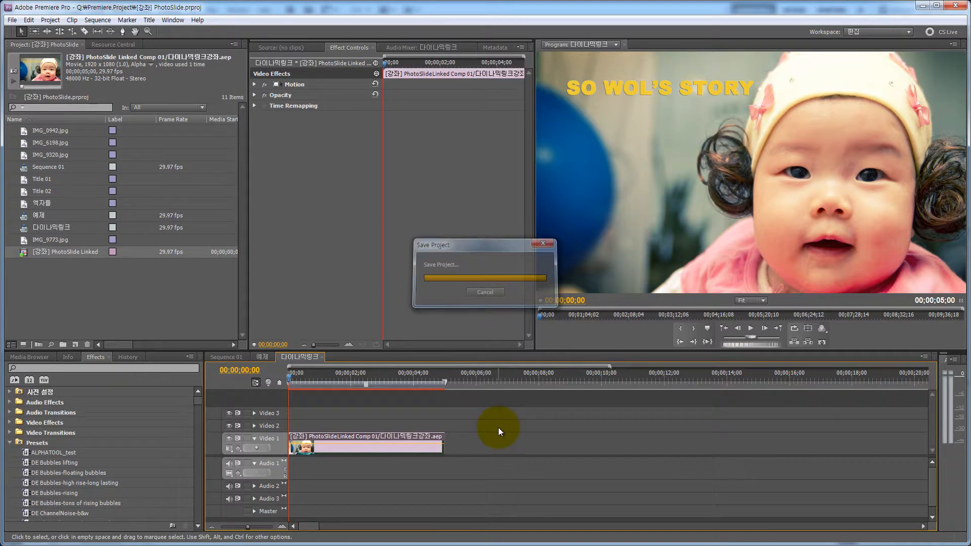
click(499, 441)
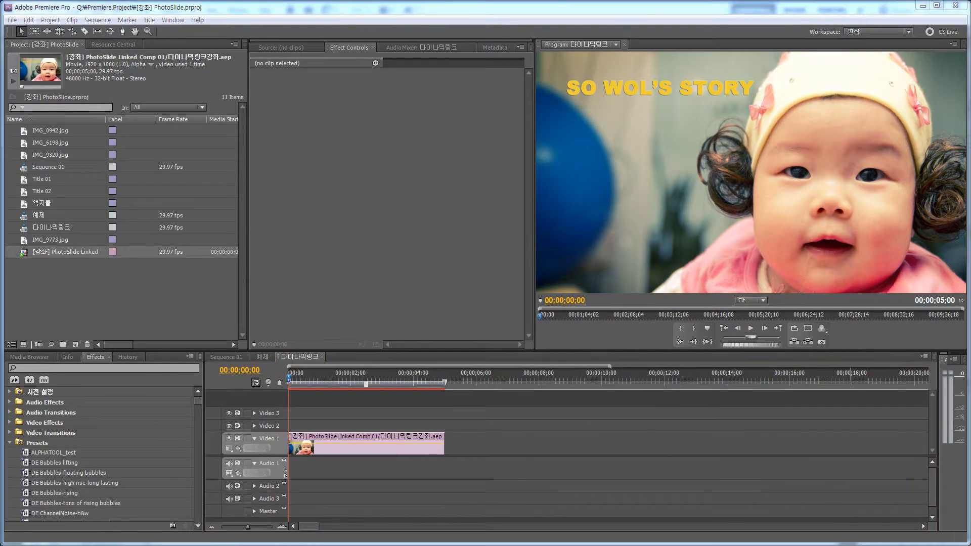
- Import ATL.mp3 into the project and place it at the sequence start on a new audio track below Audio 3
click(524, 440)
drag(66, 377, 114, 304)
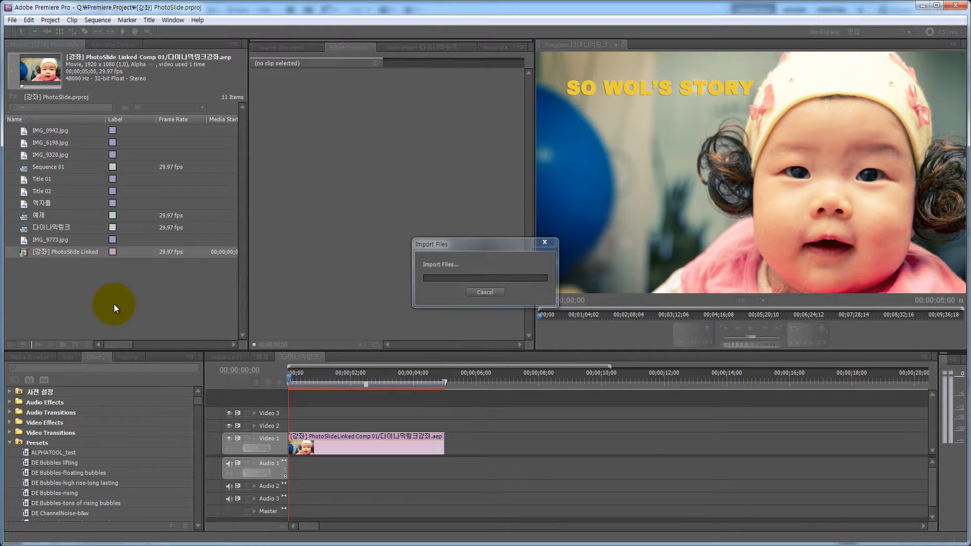
click(22, 262)
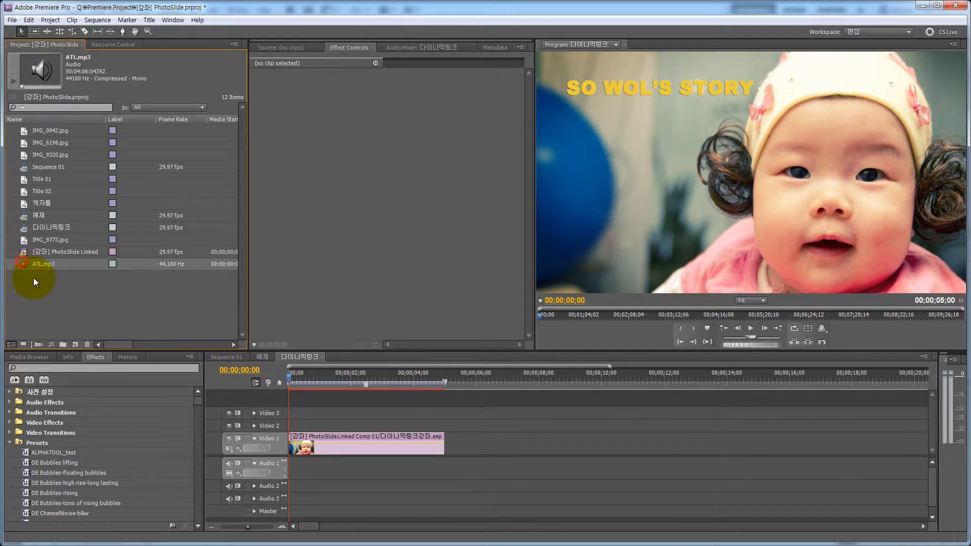
drag(21, 264, 291, 509)
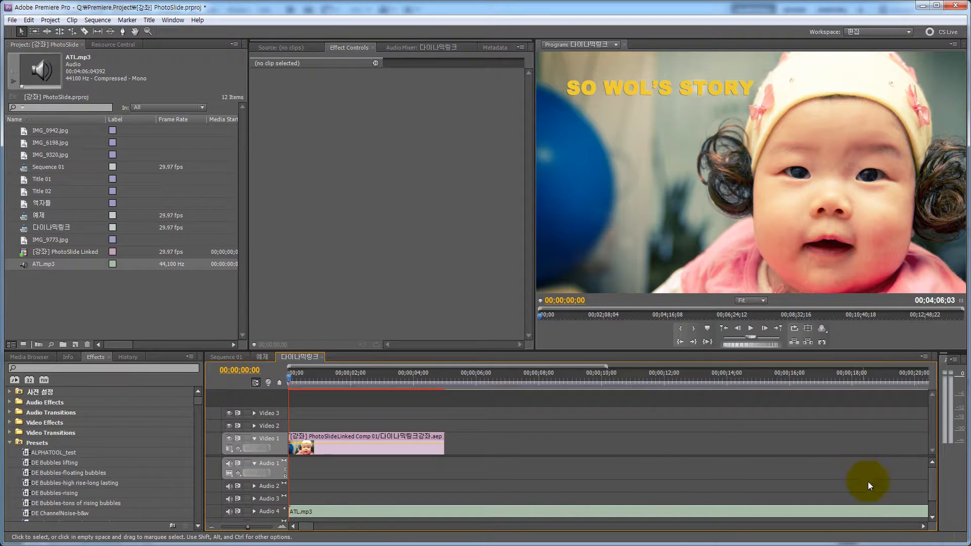
- Select the ATL.mp3 clip and expand the Audio 4 track to show its waveform
click(320, 513)
click(258, 474)
click(256, 509)
drag(927, 478, 930, 498)
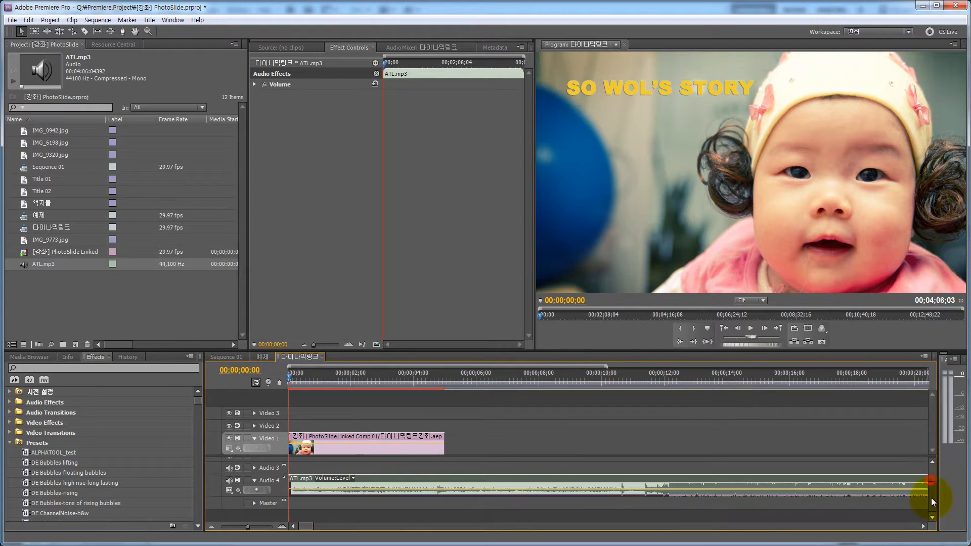
- Play the sequence with the ATL.mp3 audio and scrub through its first seconds
key(space)
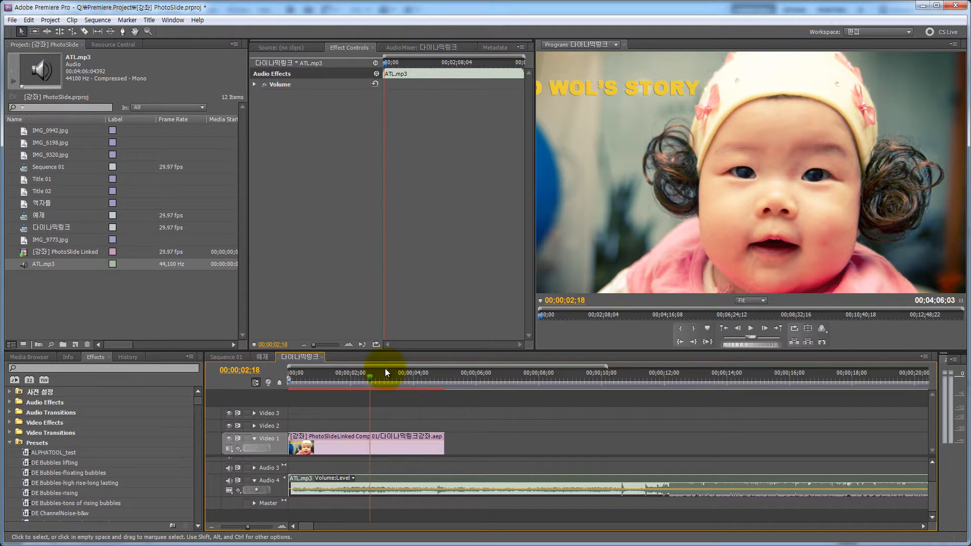
drag(380, 374, 503, 374)
drag(308, 527, 283, 526)
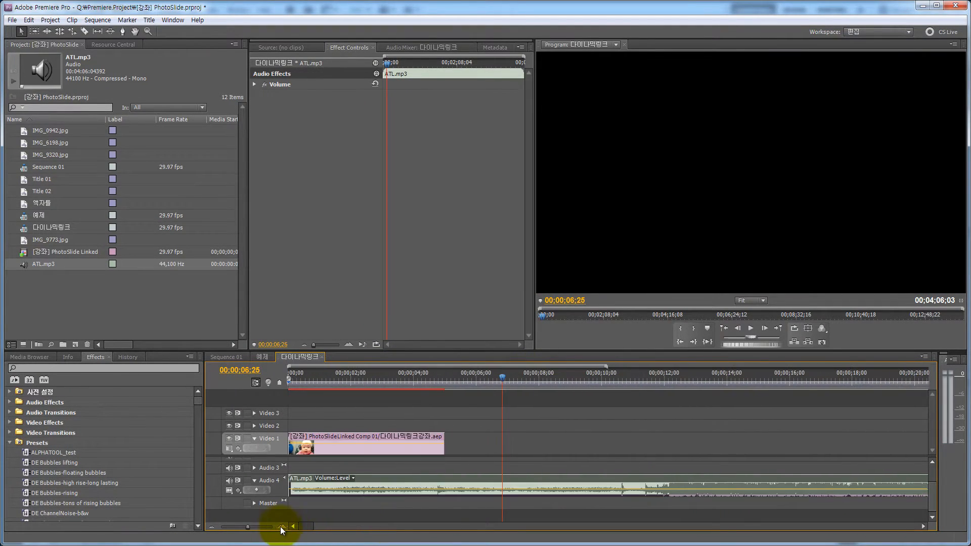
drag(409, 378, 395, 379)
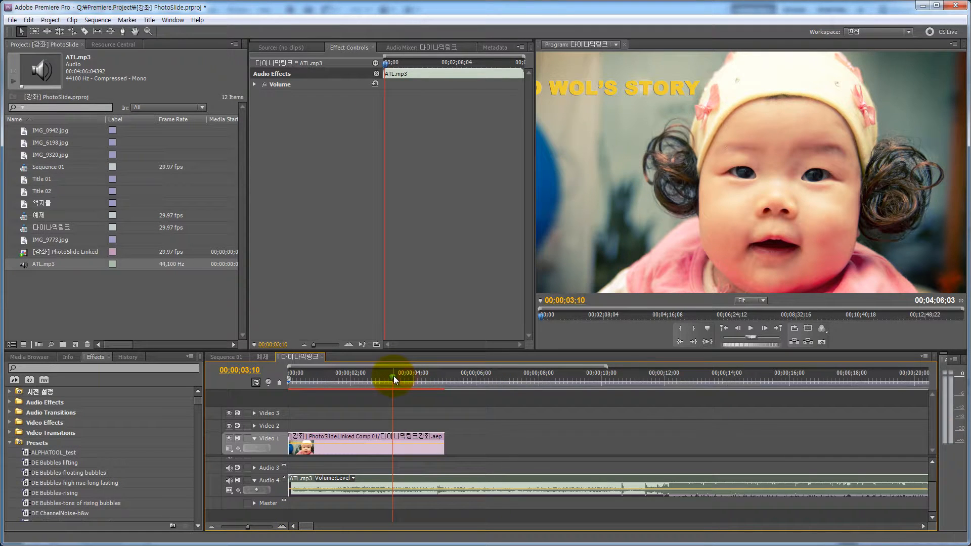
mouse_move(393, 375)
mouse_down()
mouse_move(416, 376)
mouse_move(287, 374)
mouse_move(408, 375)
mouse_up()
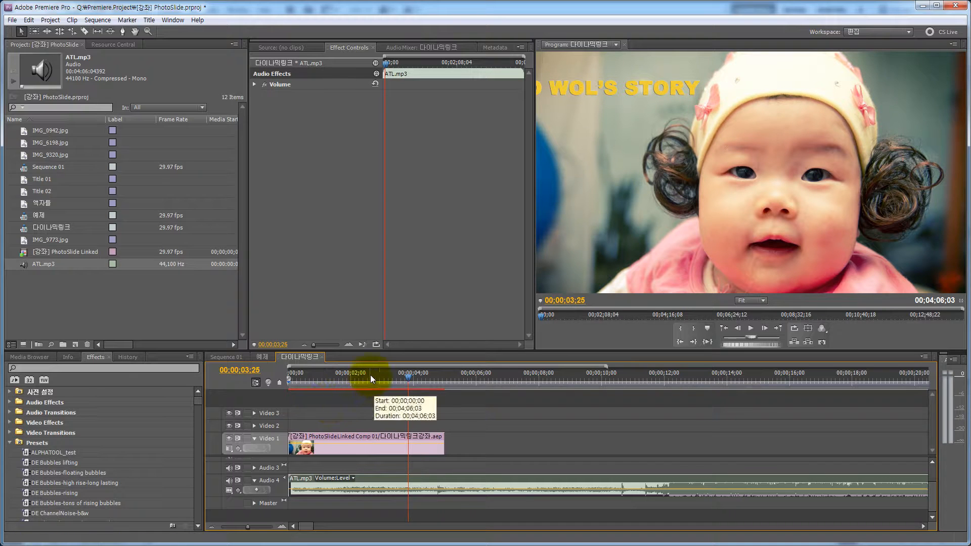
drag(375, 374, 390, 376)
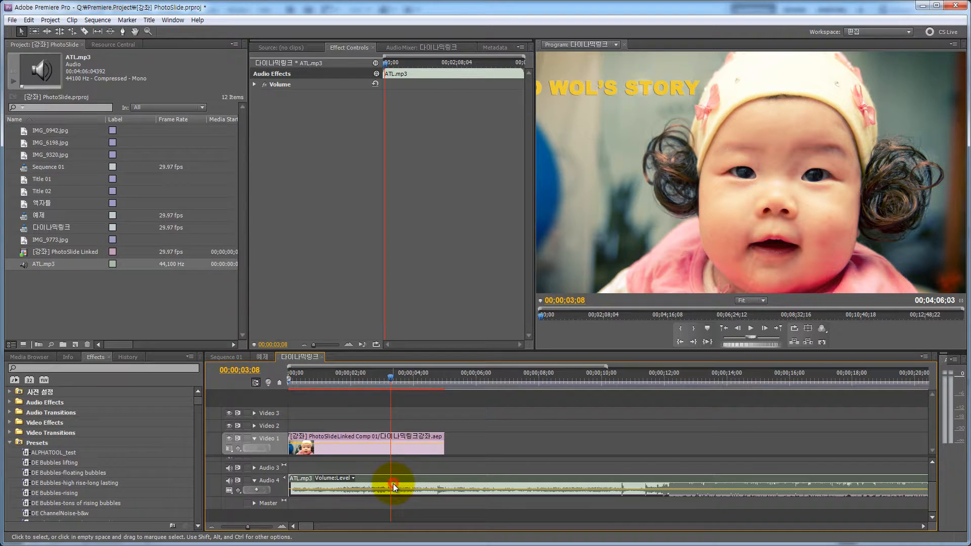
click(393, 483)
click(385, 376)
click(23, 240)
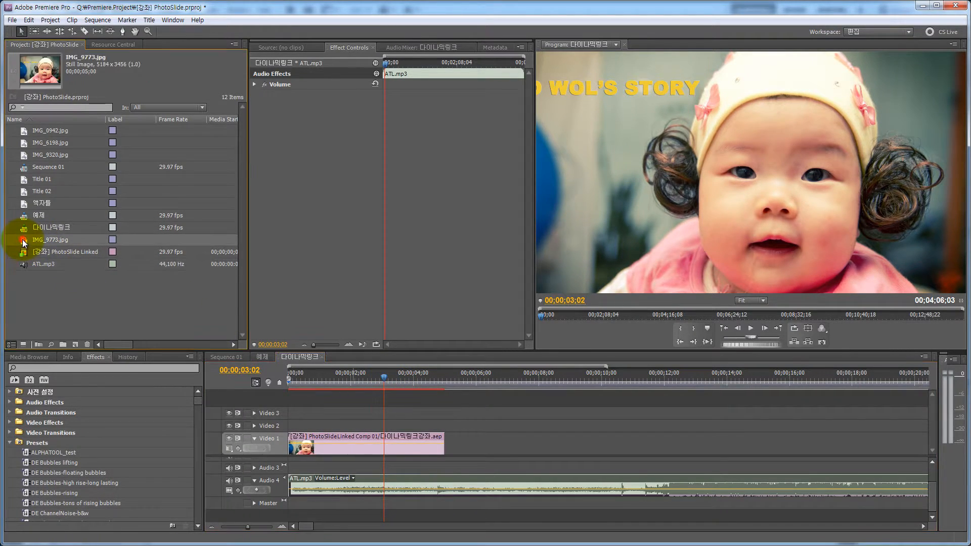
click(69, 312)
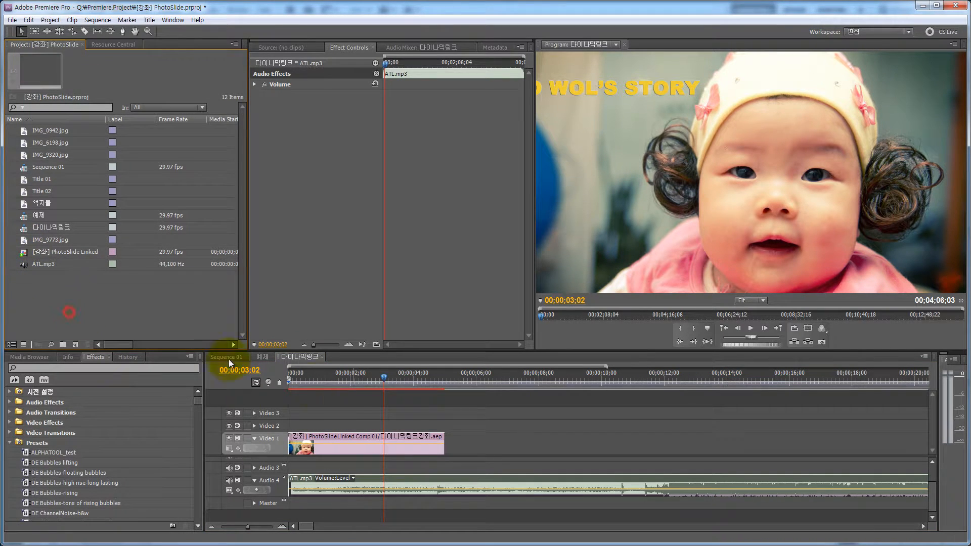
click(372, 374)
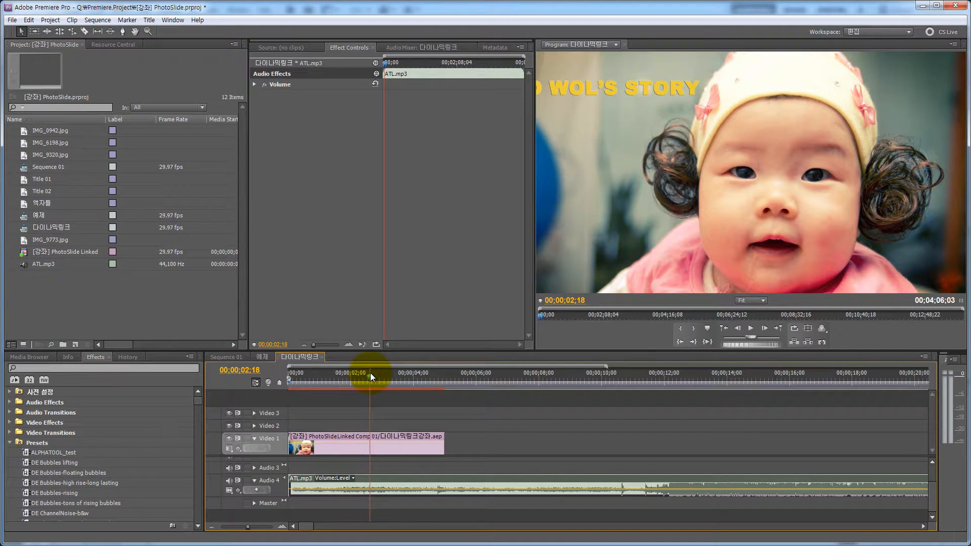
click(41, 290)
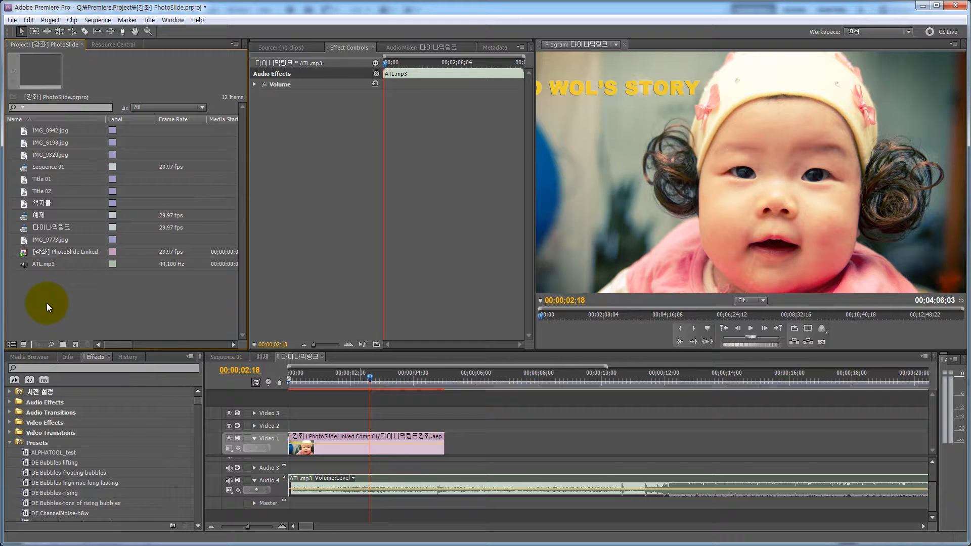
click(346, 376)
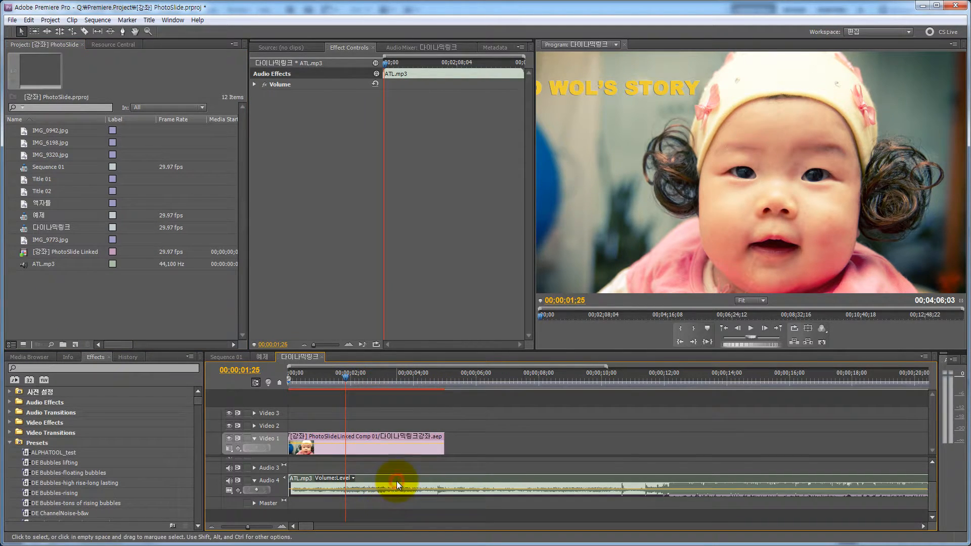
- Open the source file of the ATL.mp3 clip on Audio 4 for editing in Adobe Soundbooth
right_click(397, 481)
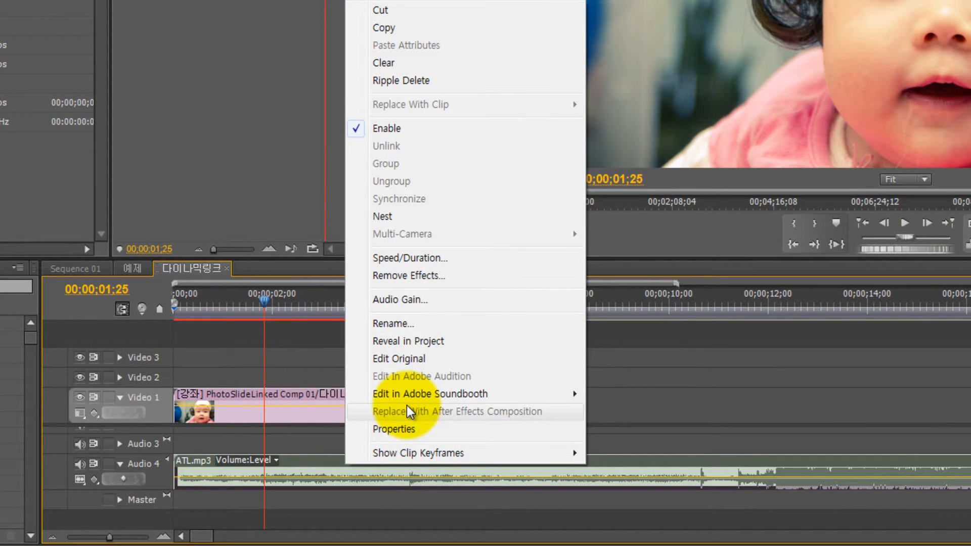
key(ctrl+shift+d)
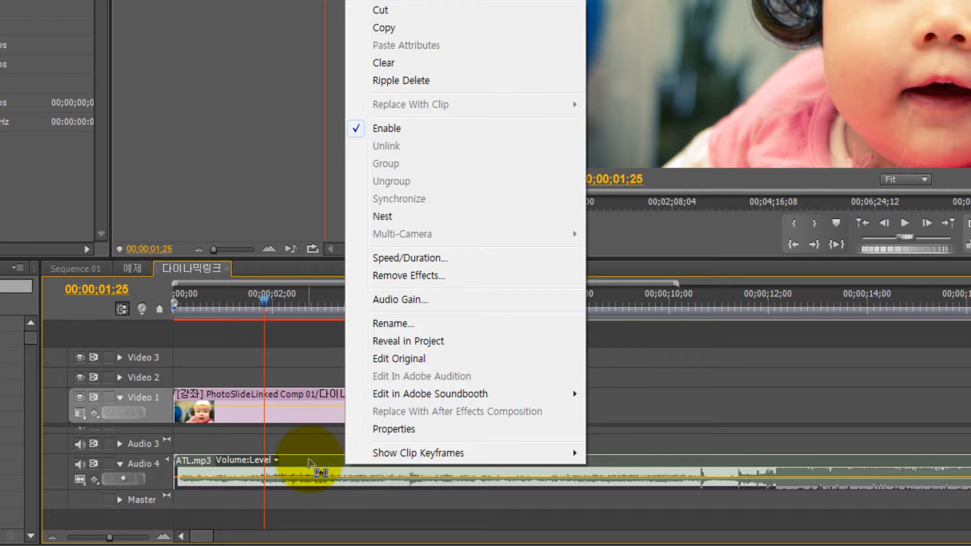
drag(372, 404, 579, 405)
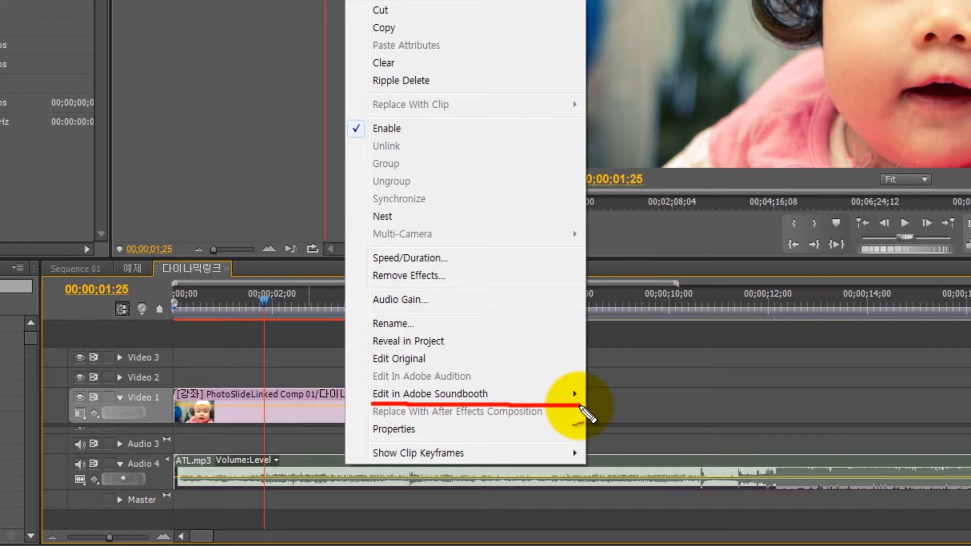
key(Escape)
right_click(319, 472)
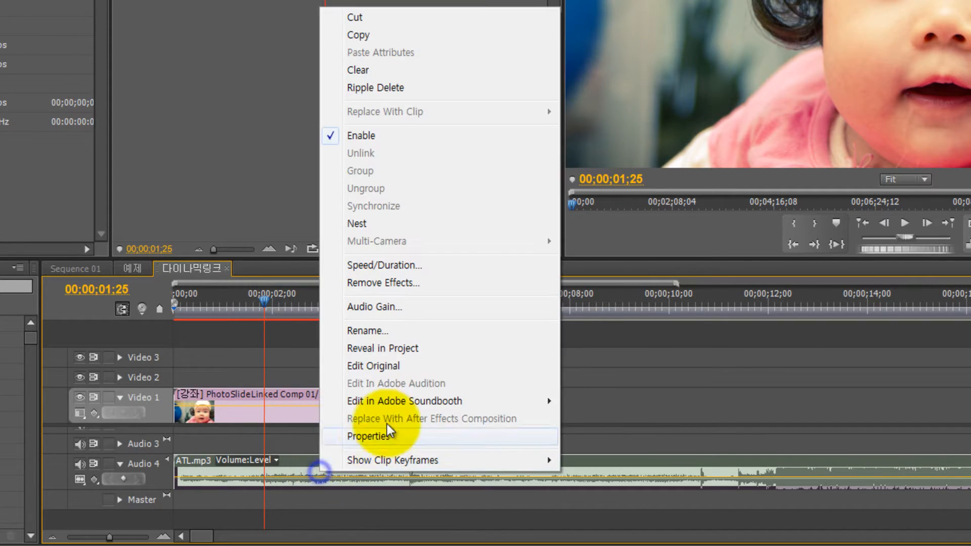
mouse_move(407, 400)
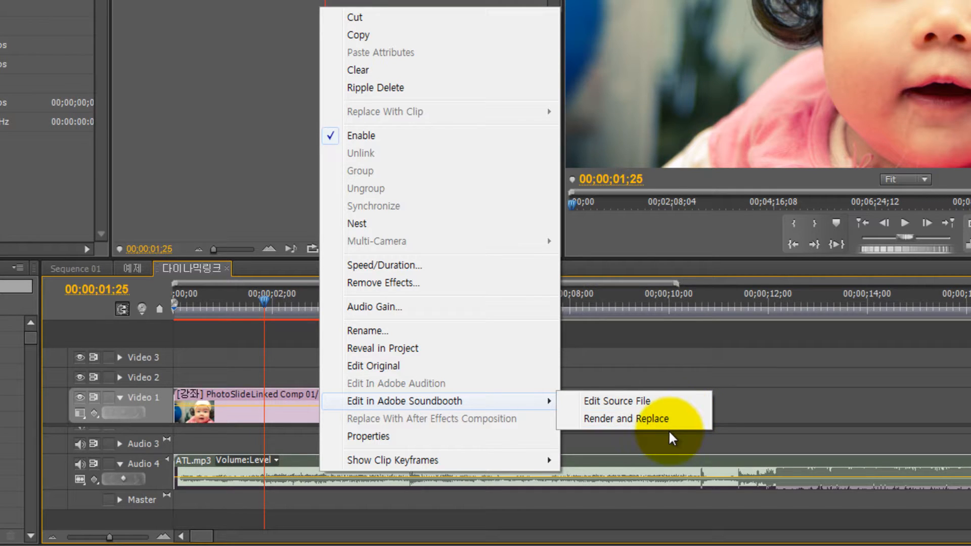
click(661, 403)
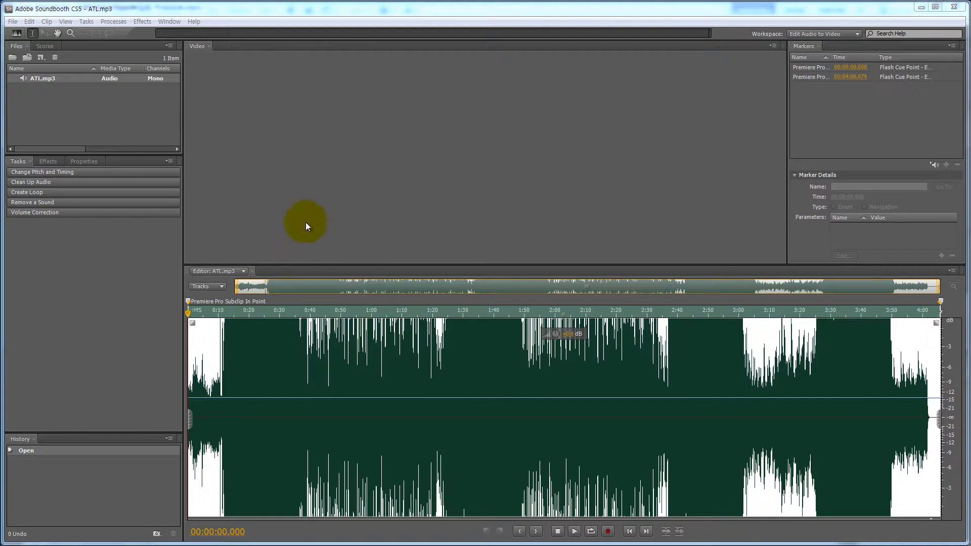
click(334, 292)
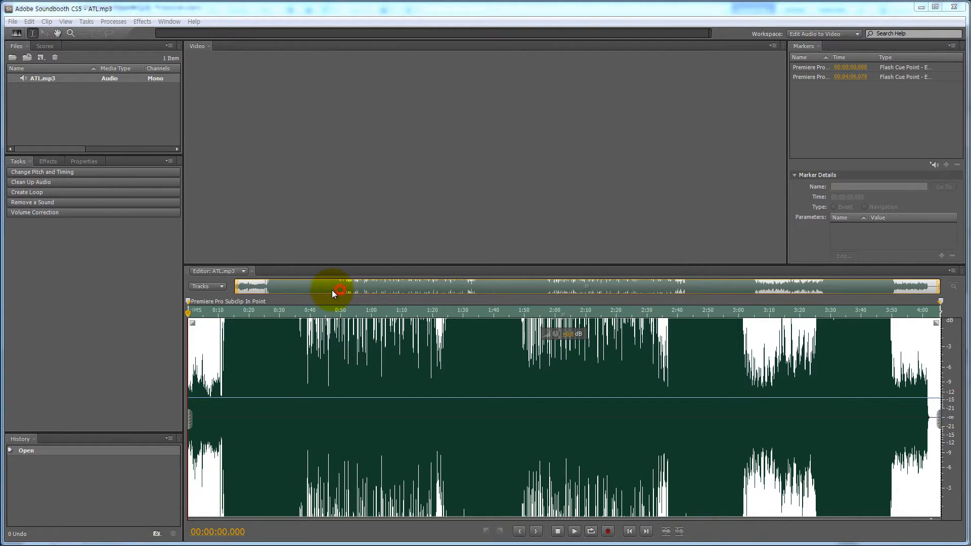
drag(236, 287, 309, 289)
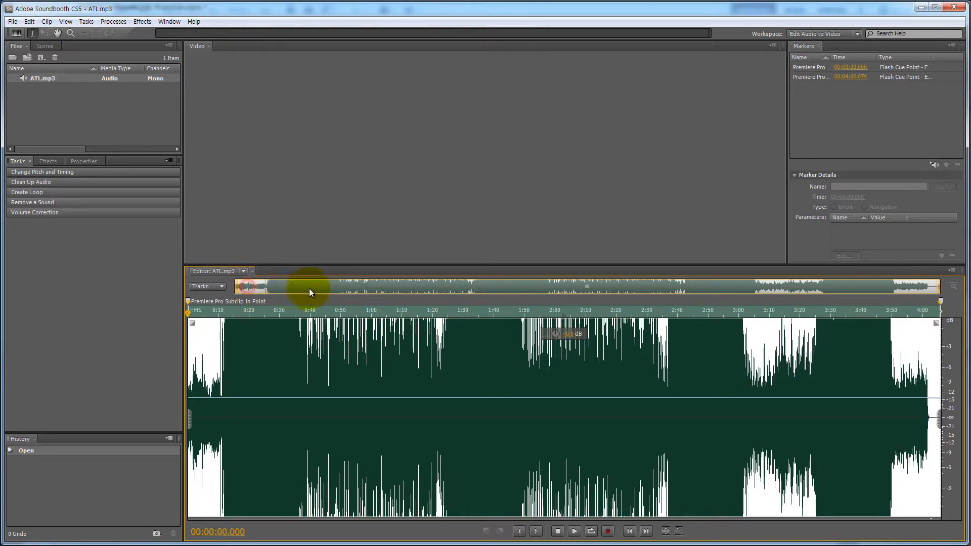
drag(237, 287, 141, 296)
click(304, 372)
click(255, 397)
click(215, 397)
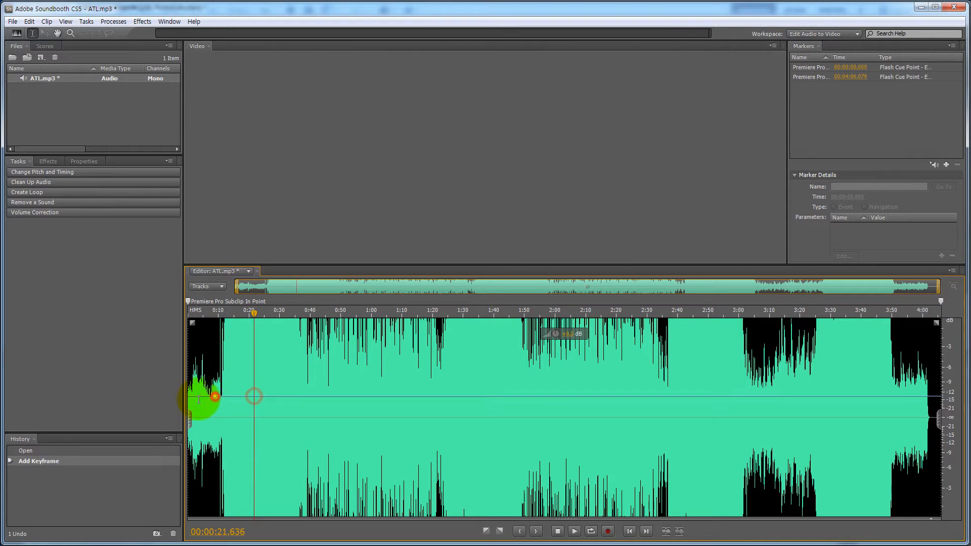
click(198, 399)
key(ctrl+z)
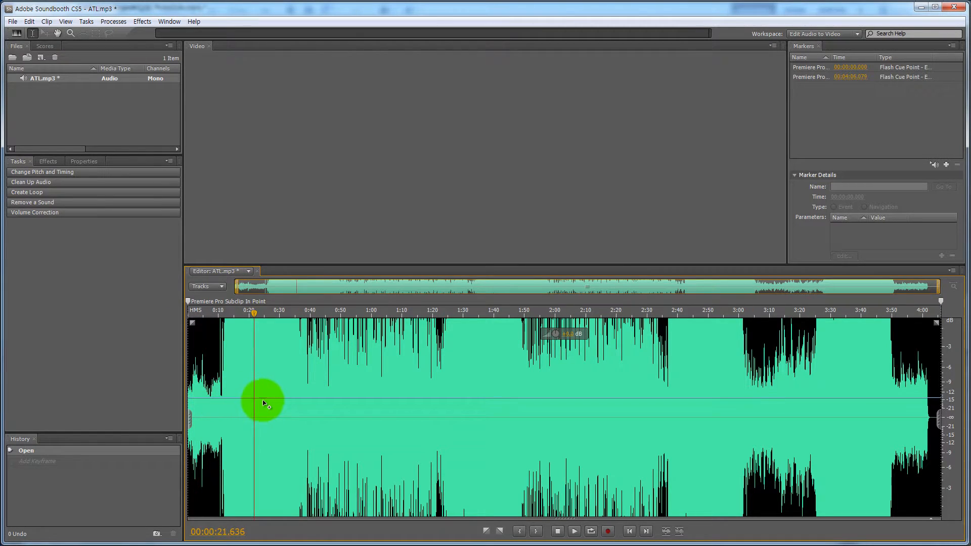
- Examine the available audio effects in Soundbooth, including the advanced versions
click(256, 354)
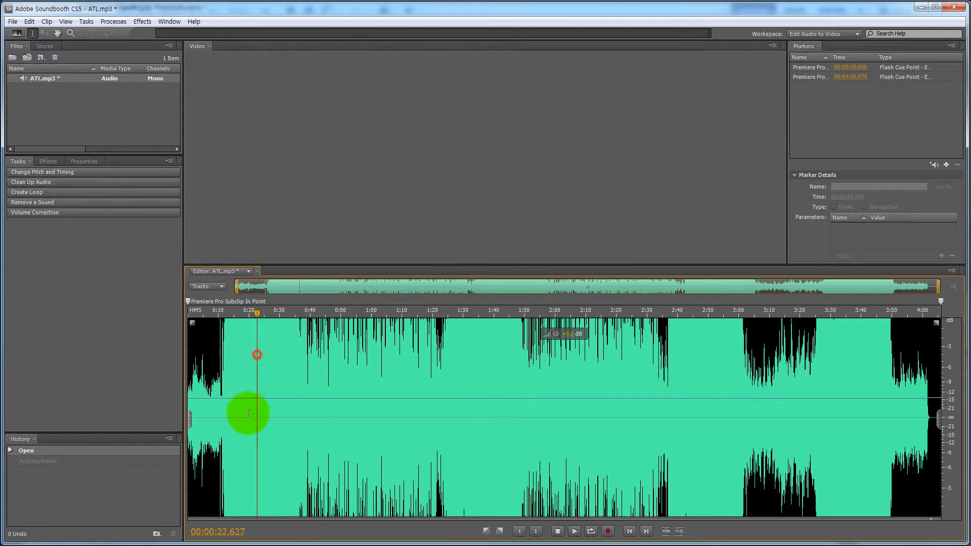
click(221, 360)
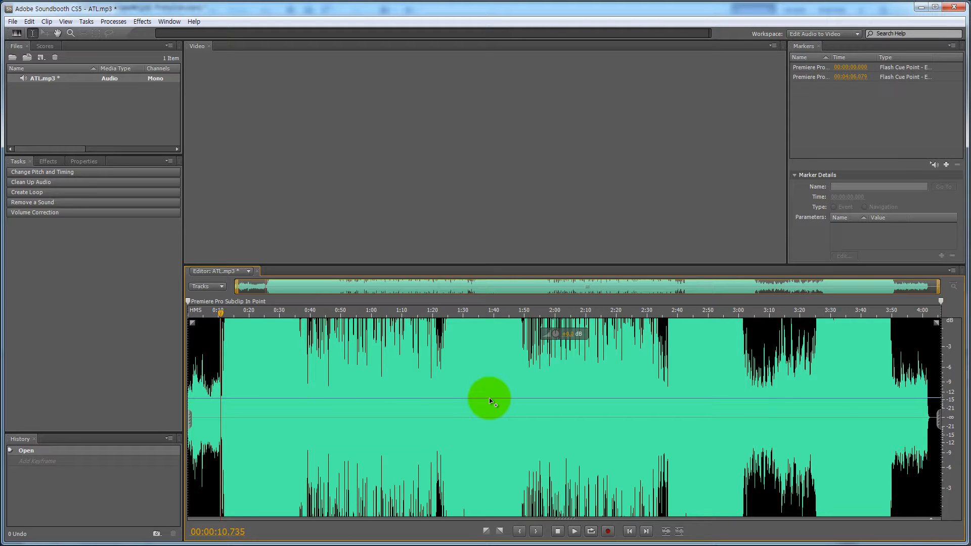
click(278, 371)
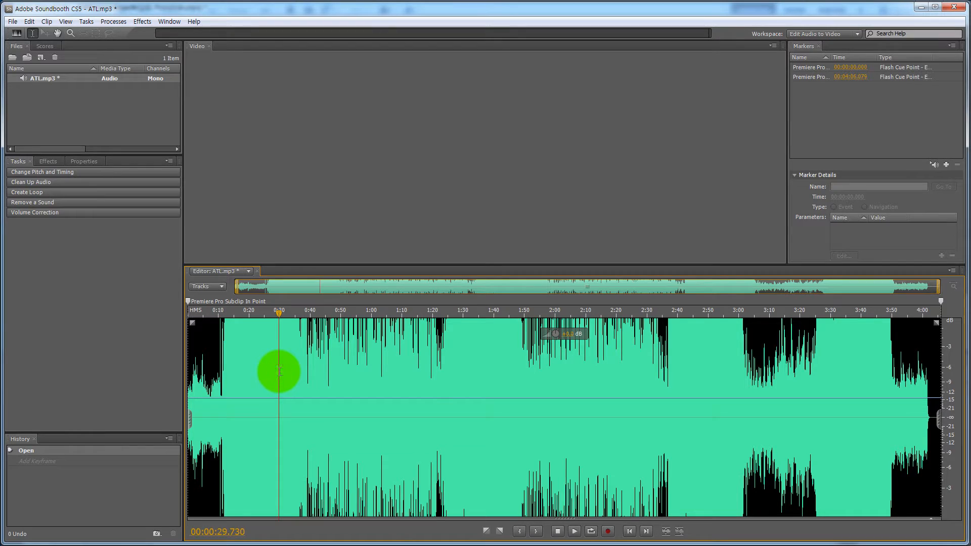
right_click(279, 373)
click(242, 373)
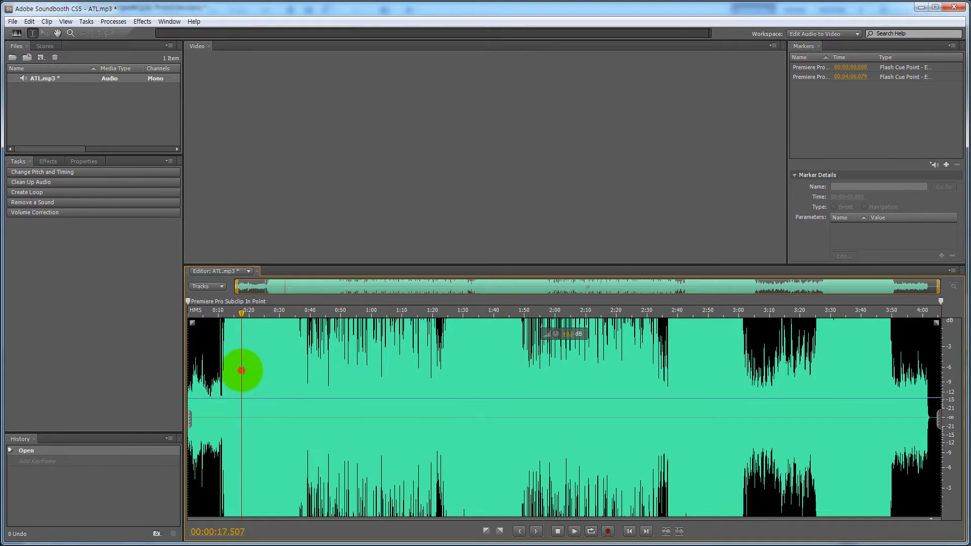
click(67, 22)
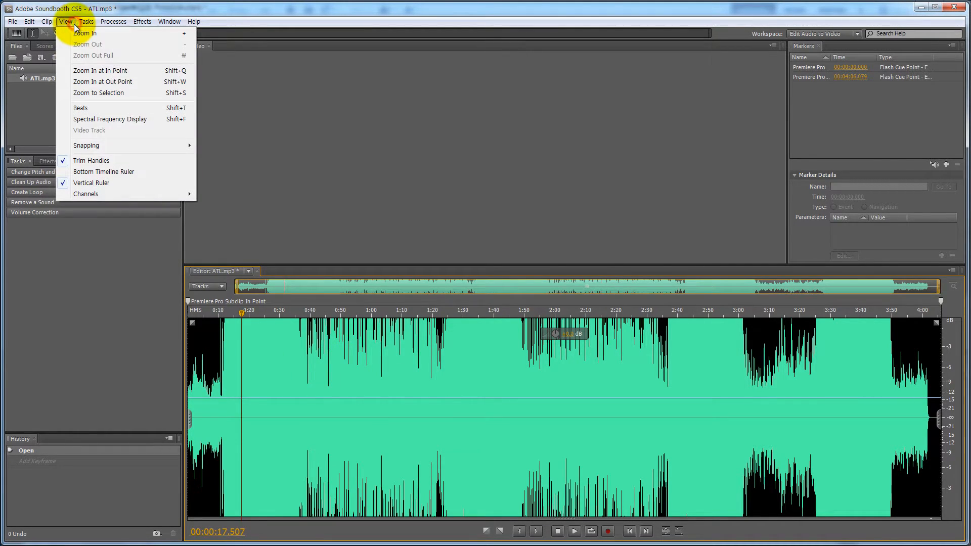
mouse_move(114, 27)
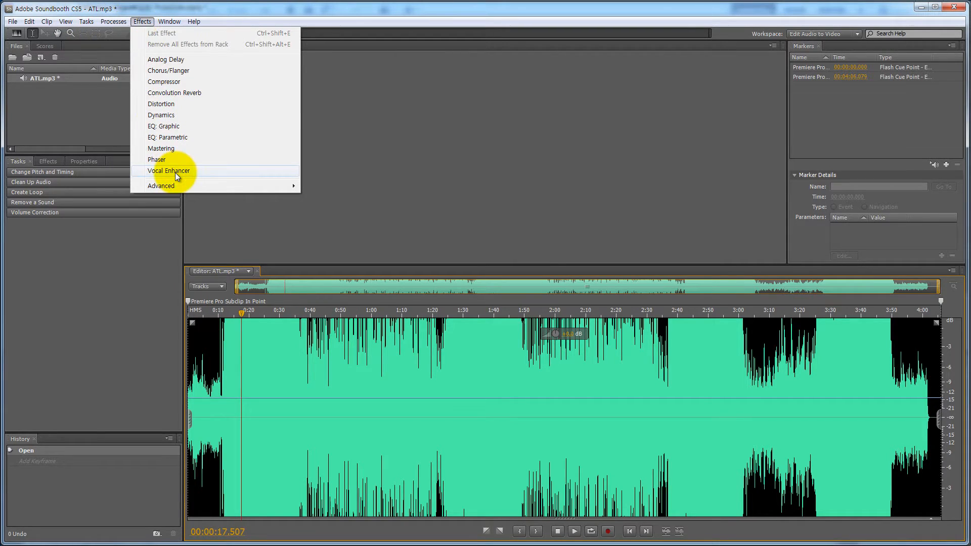
mouse_move(175, 187)
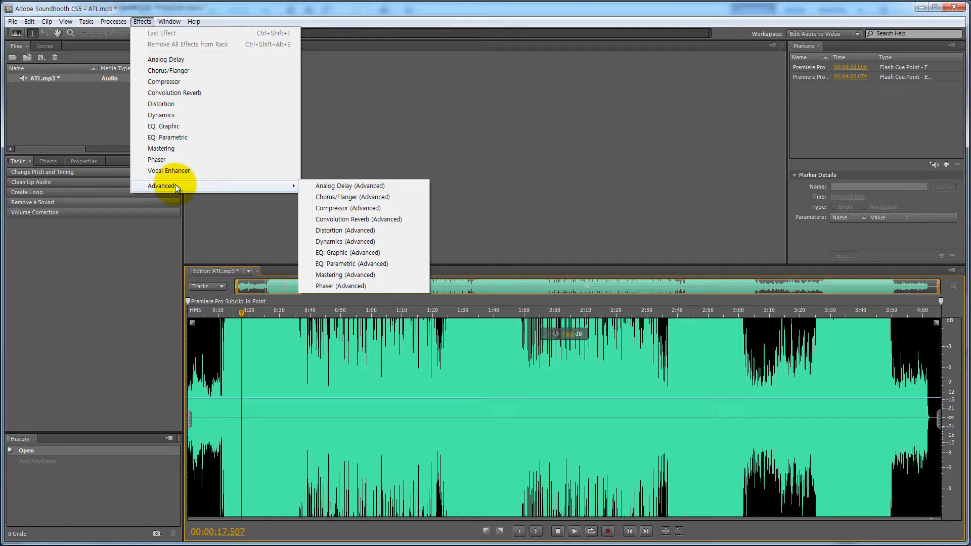
click(433, 121)
- Delete the portion of ATL.mp3 from about 10.7 seconds to its end
click(248, 416)
click(203, 416)
click(220, 403)
drag(220, 404, 925, 427)
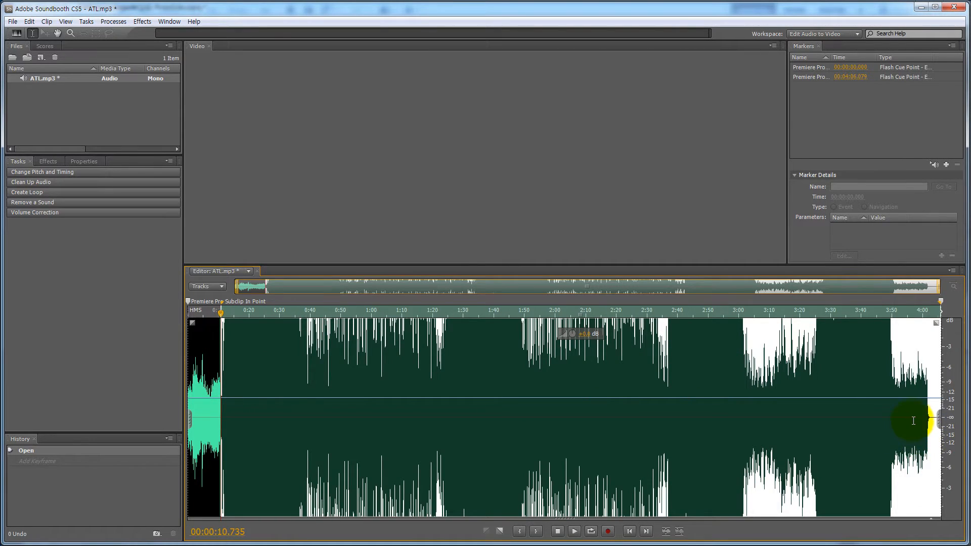
key(Delete)
- Play the trimmed audio from its start and raise its amplitude by 0.2 dB and a further 3.0 dB
click(224, 394)
click(189, 394)
key(space)
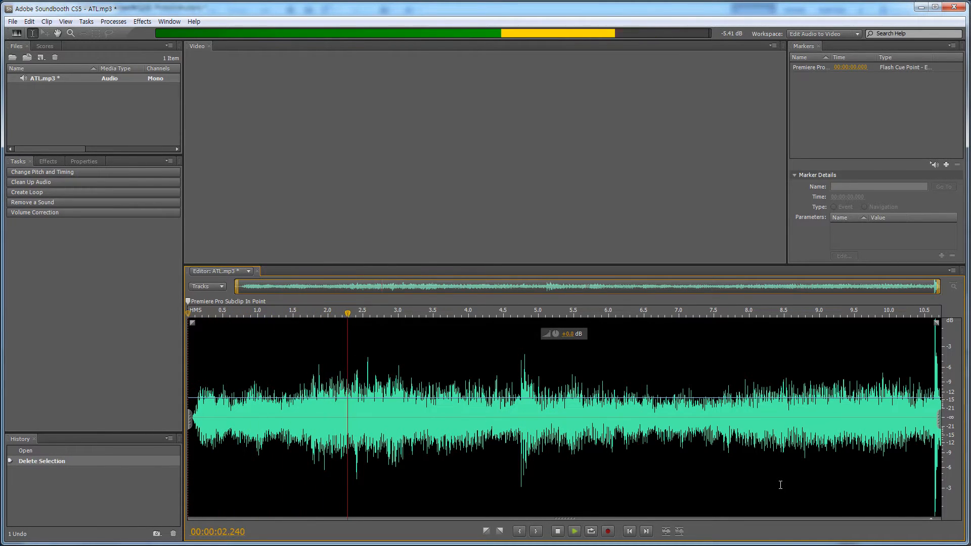
key(space)
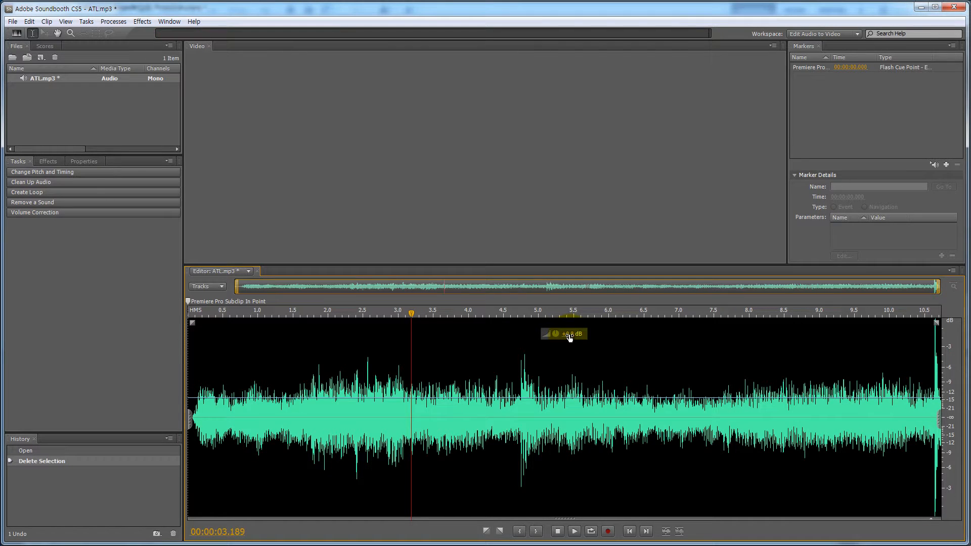
mouse_move(569, 337)
mouse_down()
mouse_move(601, 336)
mouse_move(546, 345)
mouse_move(592, 340)
mouse_move(557, 314)
mouse_move(536, 328)
mouse_move(556, 350)
mouse_move(585, 348)
mouse_up()
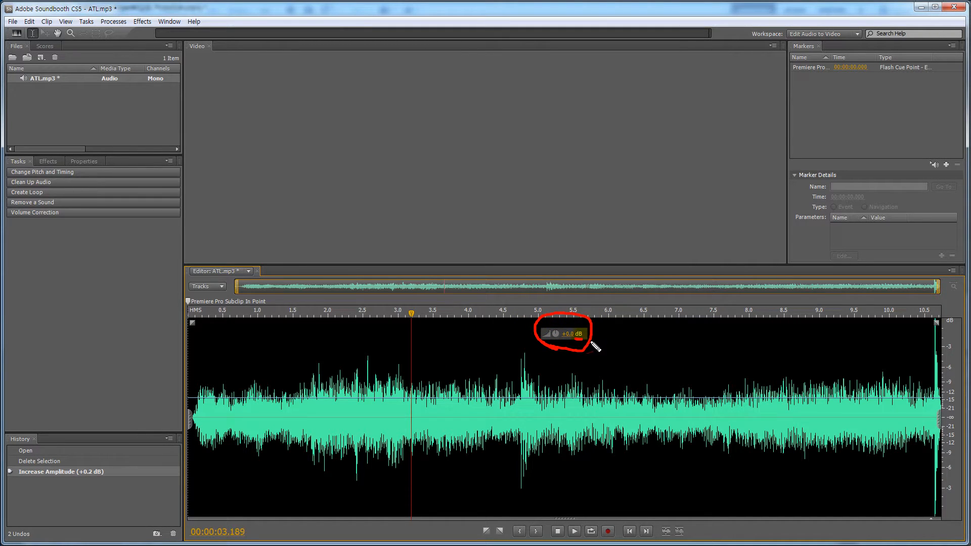
mouse_move(581, 336)
mouse_down()
mouse_move(599, 338)
mouse_move(571, 338)
mouse_move(587, 339)
mouse_up()
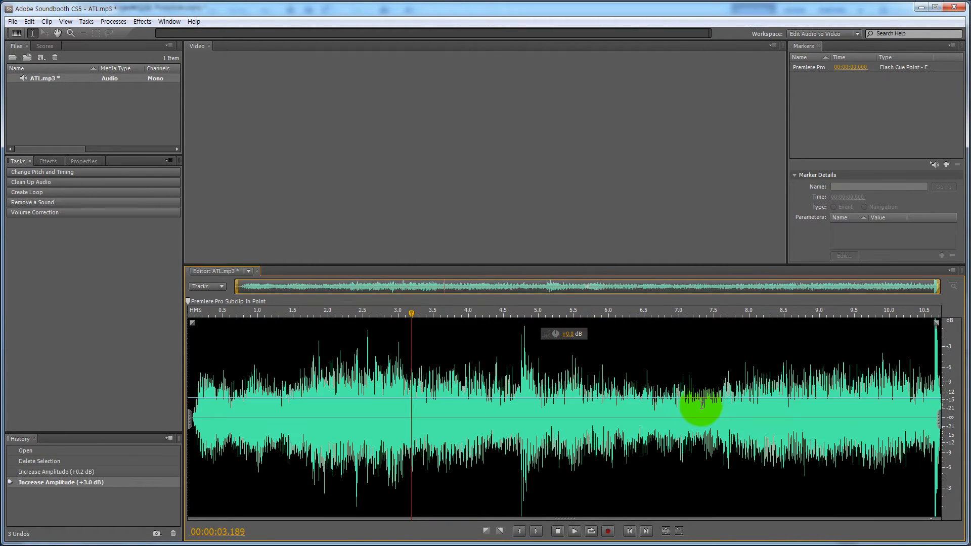
- Fade the audio out with volume keyframes from about 7.3 seconds down to silence at the end, and play the fade
click(700, 401)
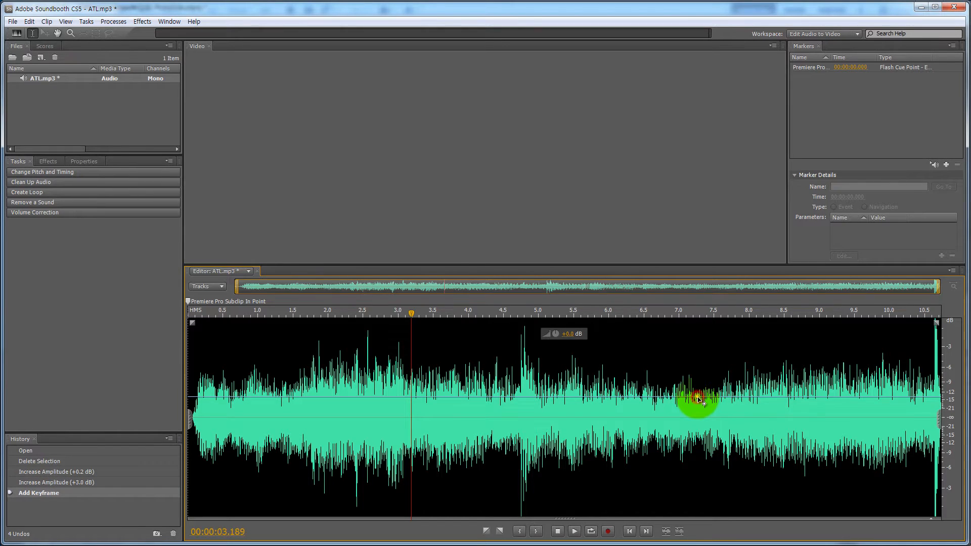
click(941, 400)
drag(942, 400, 940, 514)
click(699, 399)
drag(699, 399, 698, 397)
click(649, 364)
key(space)
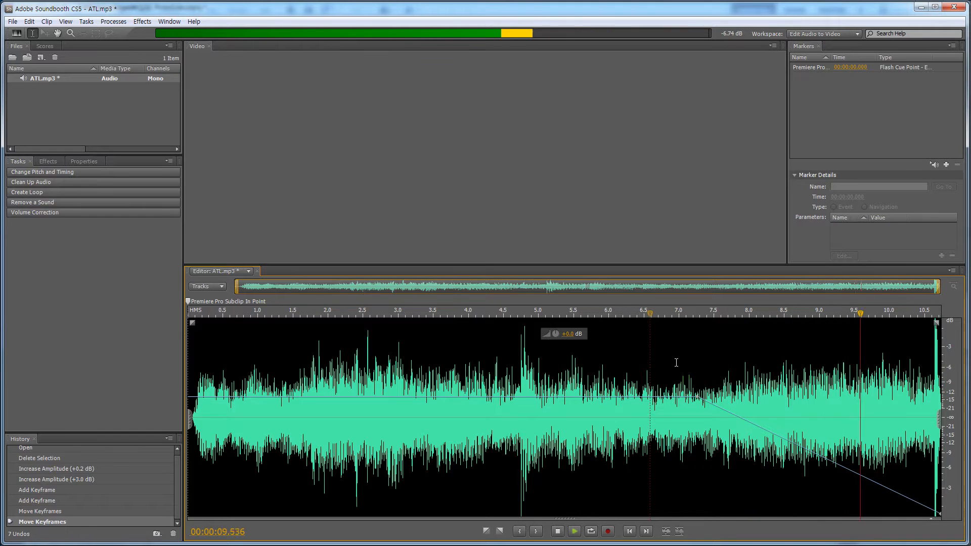
click(670, 366)
- Add volume keyframes that dip the level between about 4.0 and 5.3 seconds, with a flat low section from about 4.2 to 5.0 seconds
click(560, 398)
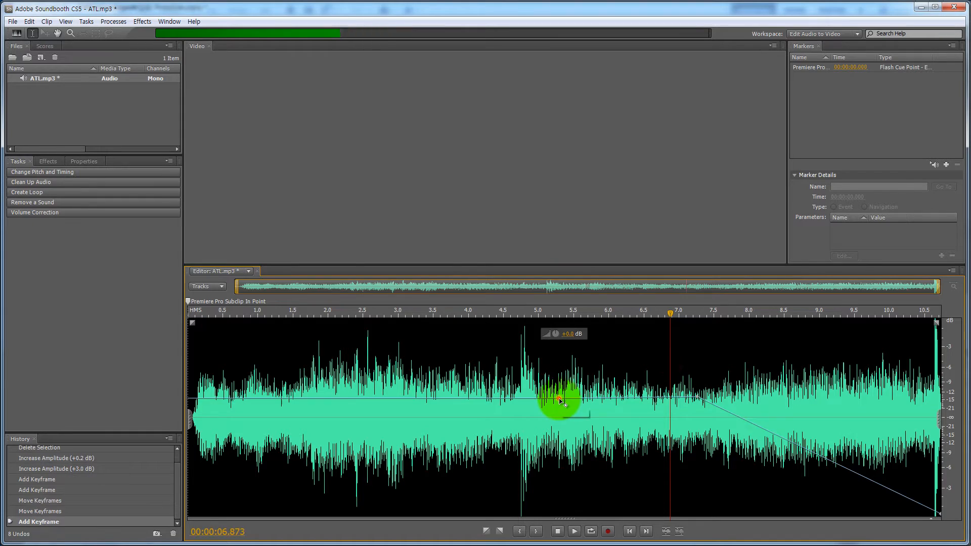
click(526, 399)
drag(526, 400, 514, 445)
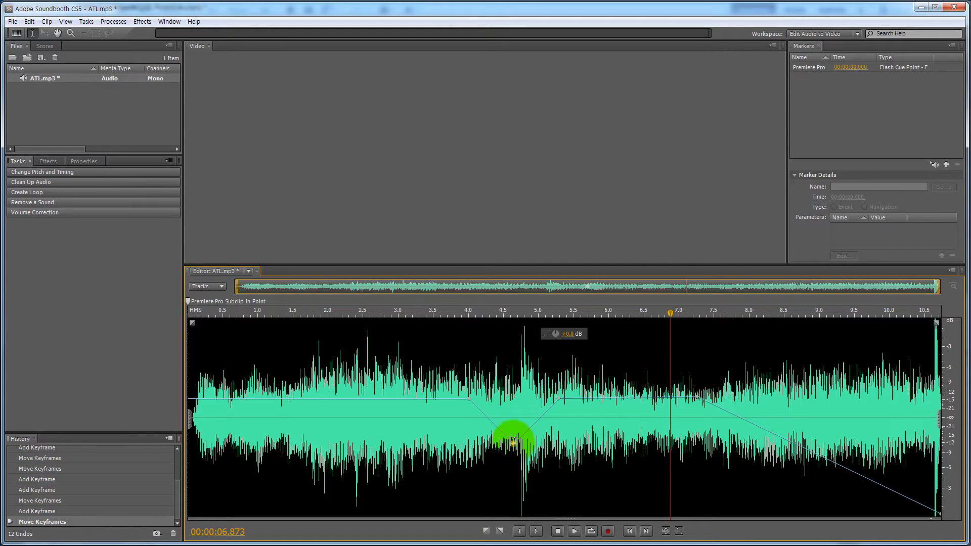
drag(535, 434, 484, 430)
drag(542, 441, 540, 434)
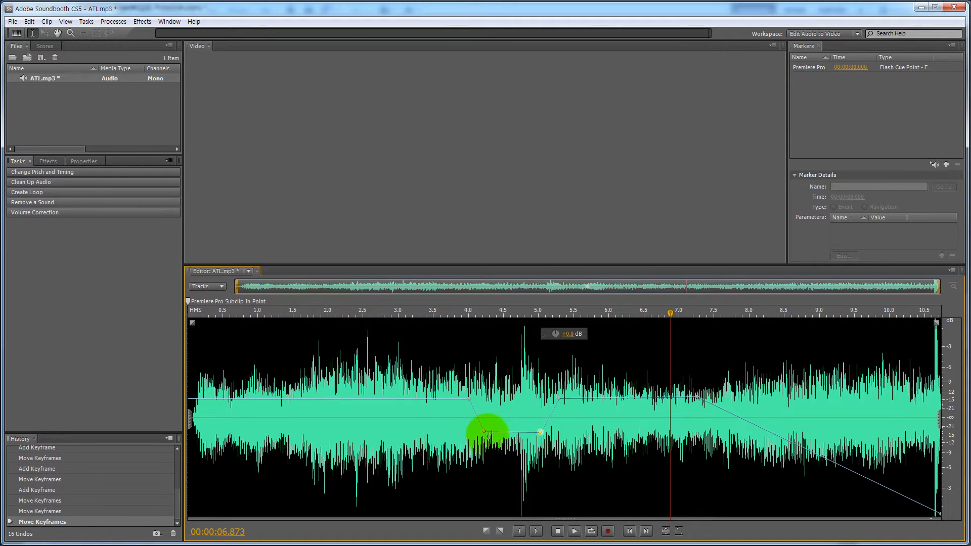
click(484, 431)
- Play the volume dip from about 3.6 seconds and shift its first keyframe slightly earlier
click(455, 314)
click(442, 368)
key(space)
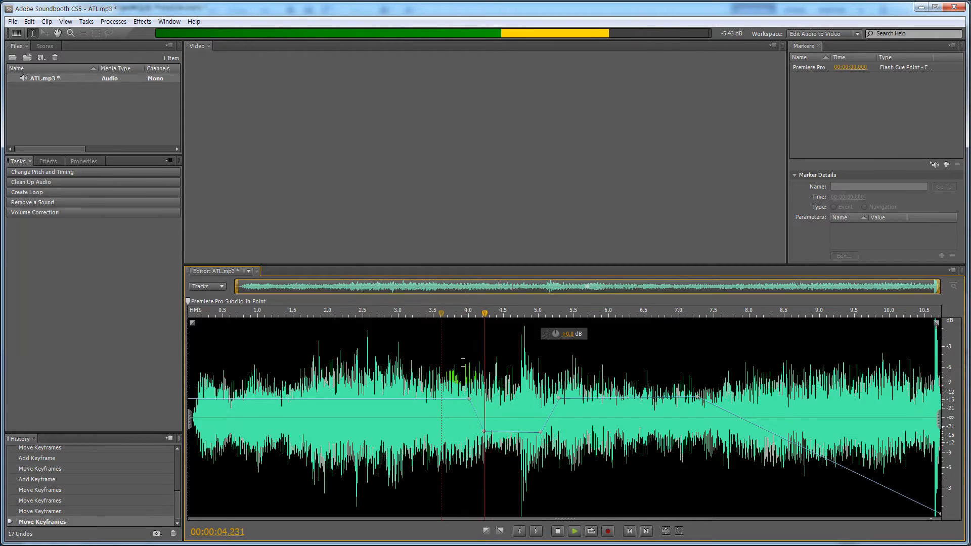
key(space)
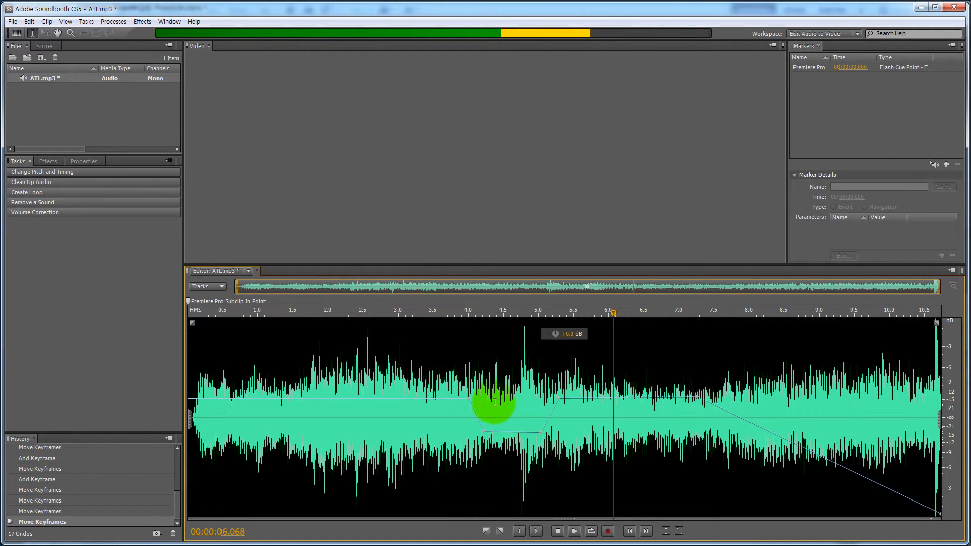
drag(469, 401, 462, 400)
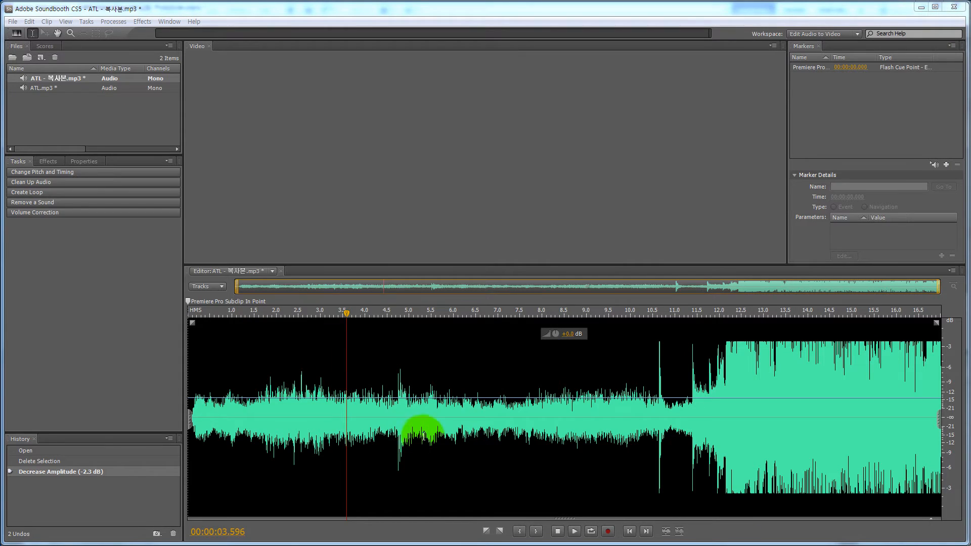
- In ATL - 복사본.mp3, delete the audio after about 11.4 seconds and fade out the volume from about 6.8 seconds to the end
drag(353, 421, 941, 384)
key(Delete)
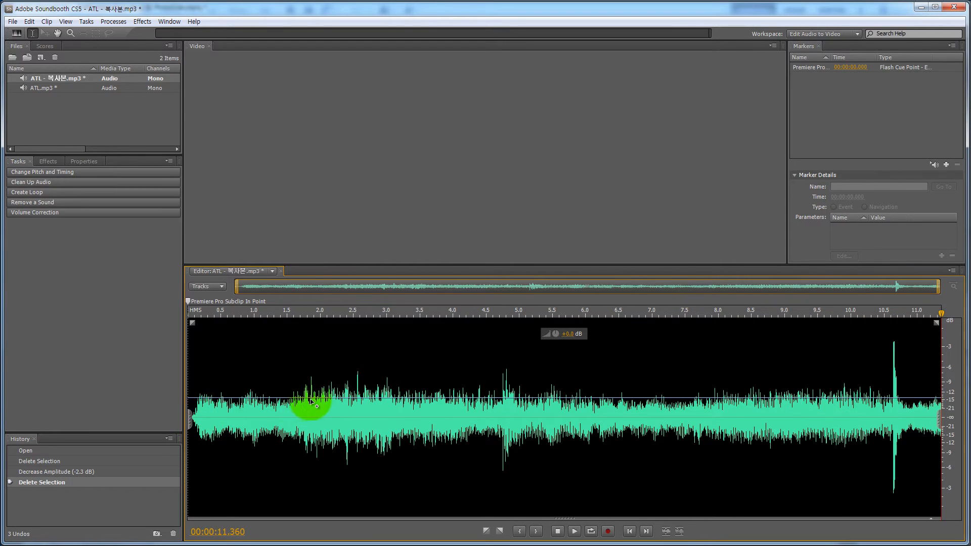
click(640, 399)
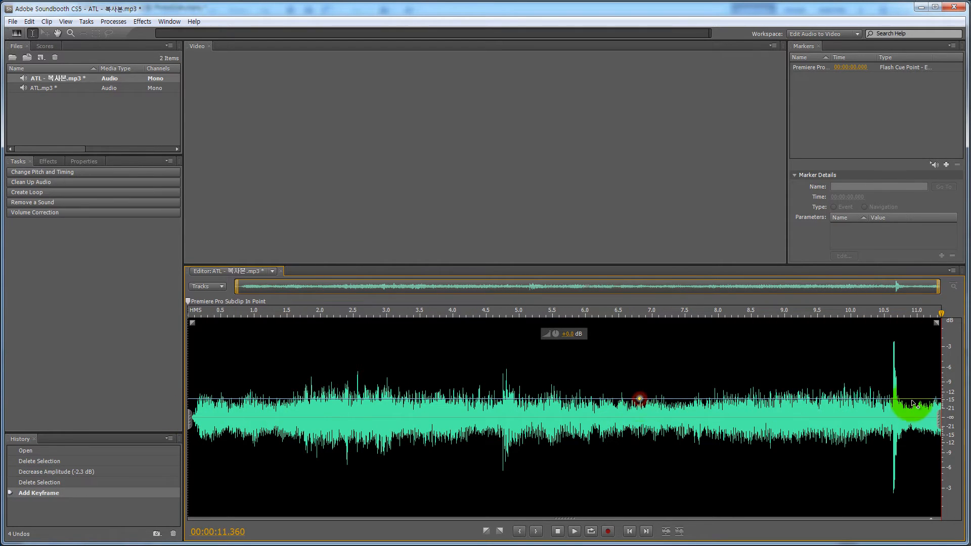
drag(942, 400, 940, 514)
drag(640, 399, 641, 398)
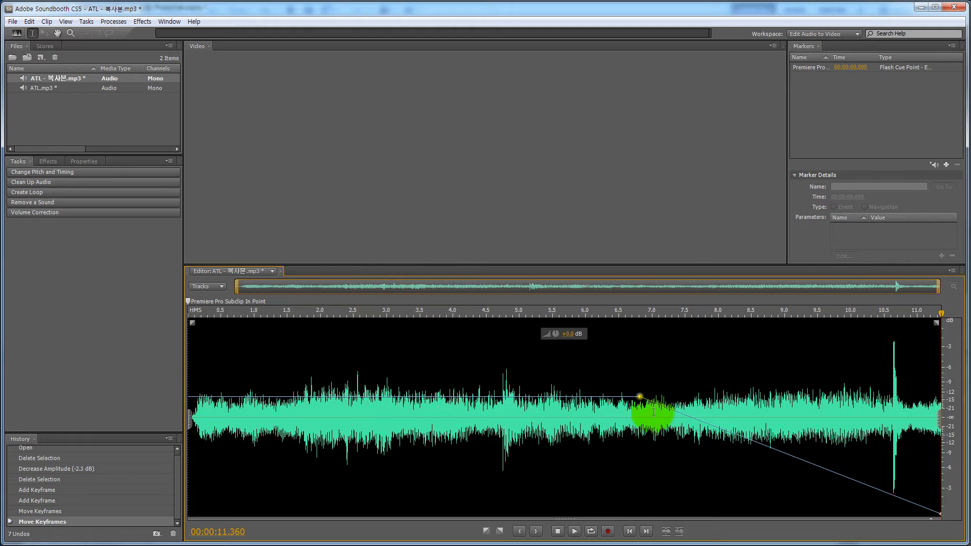
- Add volume keyframes forming a dip between about 2.7 and 3.7 seconds, with its low section from about 2.9 to 3.6 seconds
click(434, 397)
click(364, 398)
drag(391, 398, 394, 433)
click(346, 384)
key(space)
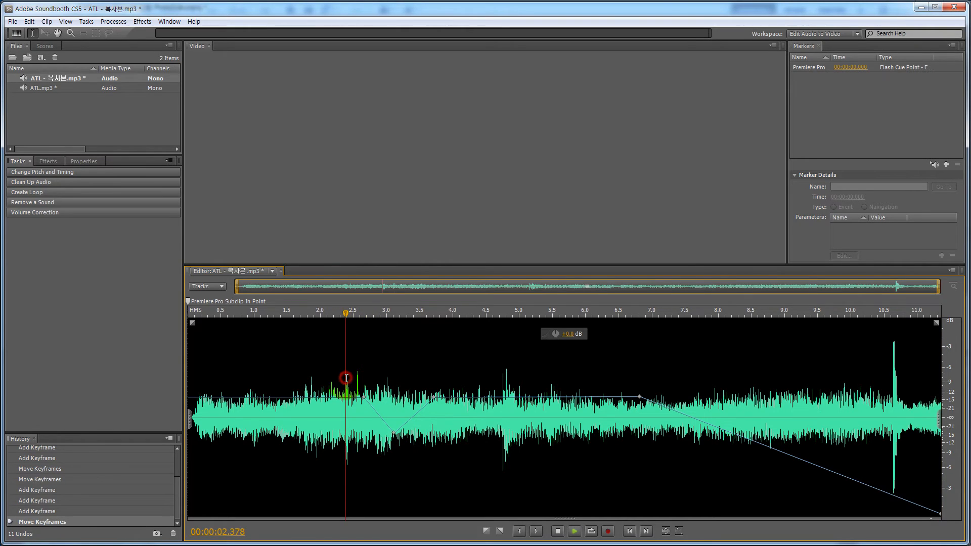
drag(413, 416, 423, 429)
drag(394, 434, 382, 430)
- Play the edited audio from about 2 seconds and save the file, returning to Premiere Pro
click(318, 356)
key(space)
key(space)
key(ctrl+s)
click(541, 282)
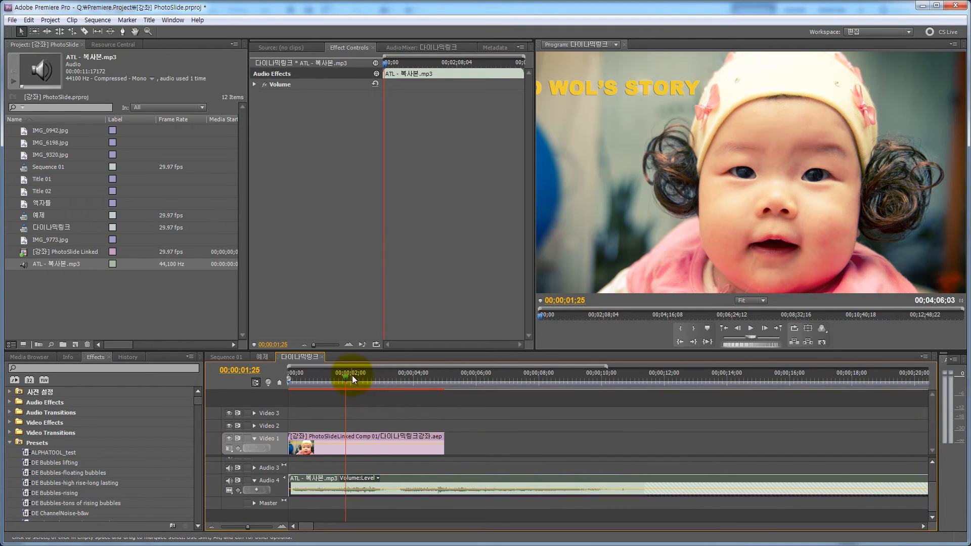
- Play the sequence from 00;00;01;25 to about 4 seconds to check the volume dip in the linked audio
key(space)
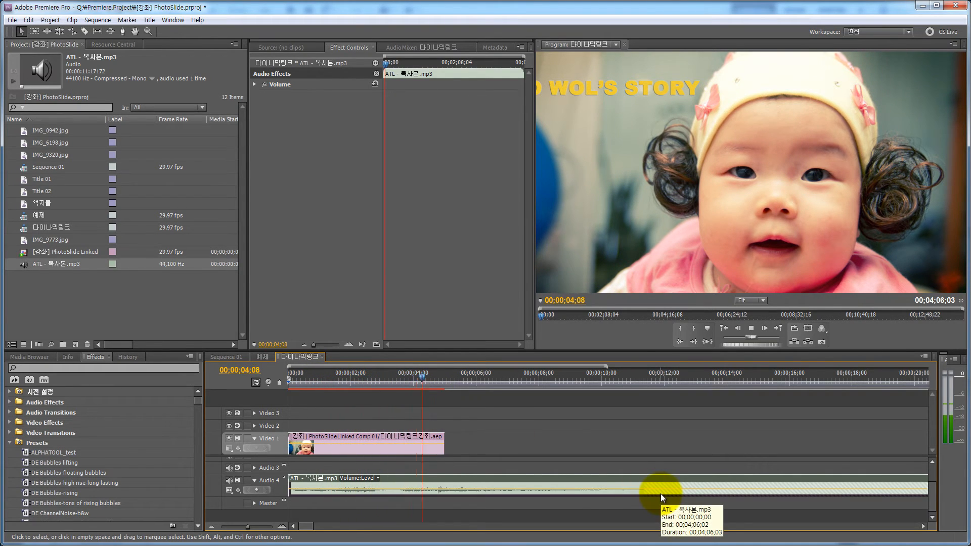
key(space)
key(space)
key(space)
- Play the audio clip around 11 seconds to check where its faded sound ends on Audio 4
drag(247, 527, 250, 527)
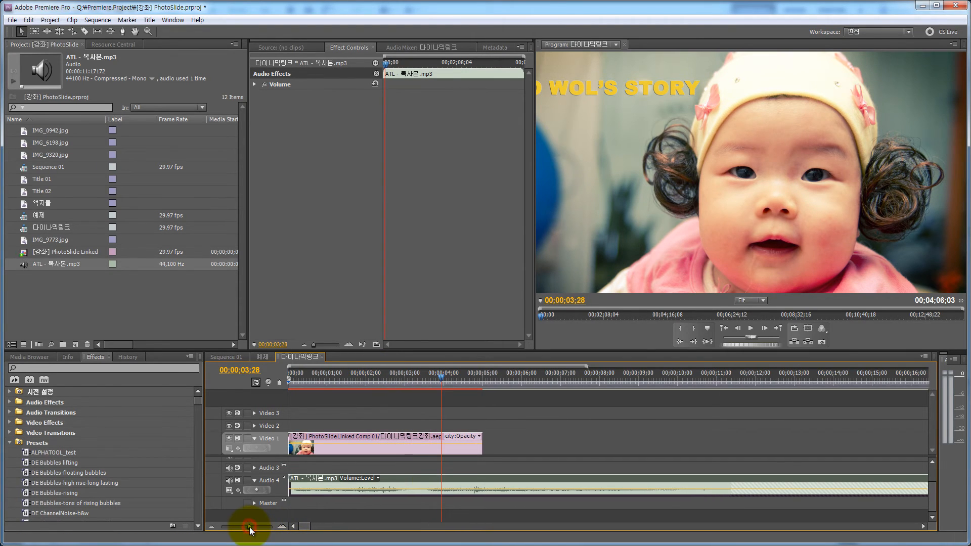
drag(308, 526, 309, 525)
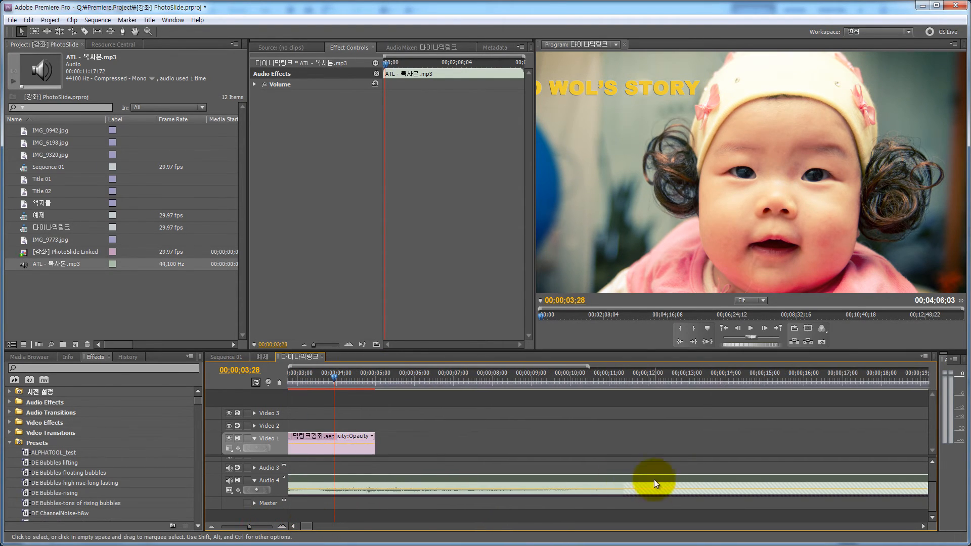
click(606, 375)
key(space)
key(space)
click(625, 488)
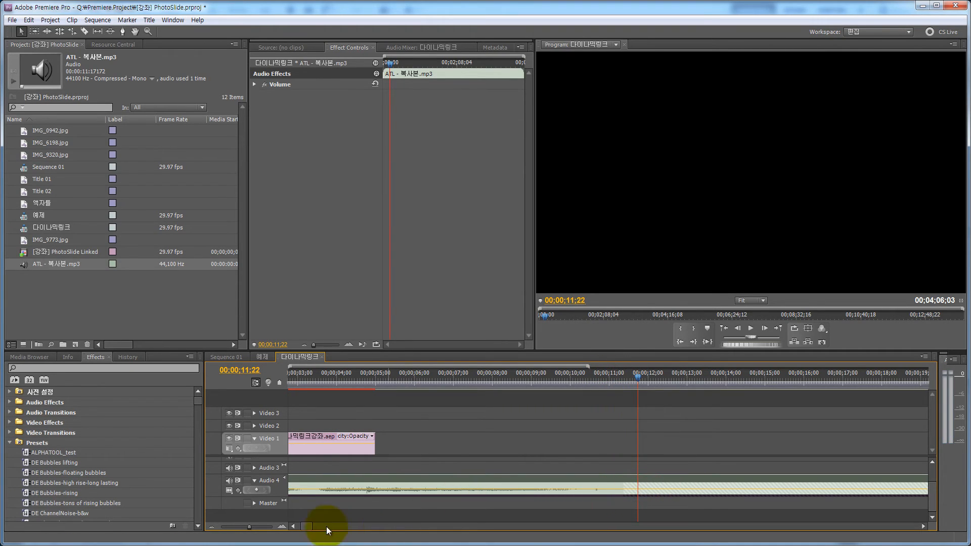
- Trim the empty tail of ATL - 복사본.mp3 on Audio 4 so the clip ends at 00;00;11;12
drag(237, 527, 232, 528)
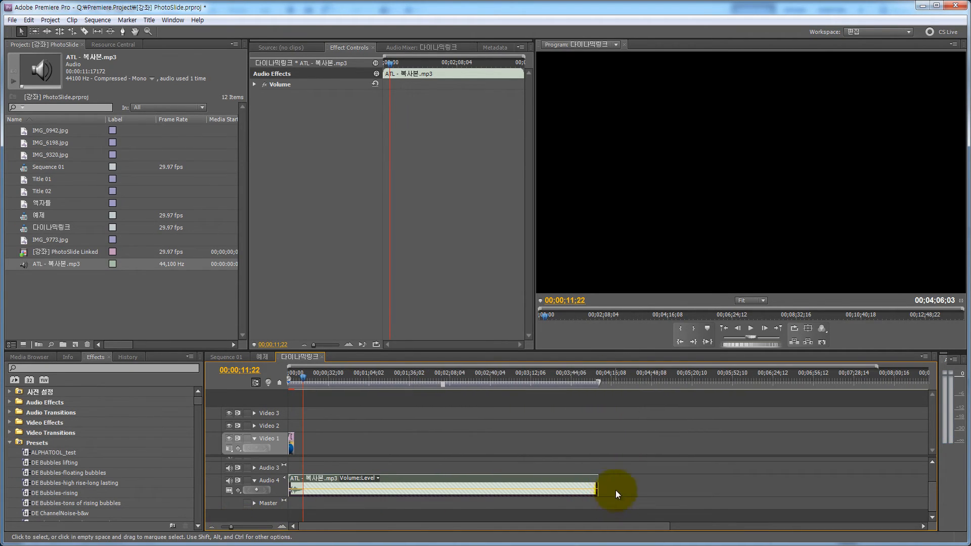
drag(598, 486, 302, 486)
click(284, 376)
key(space)
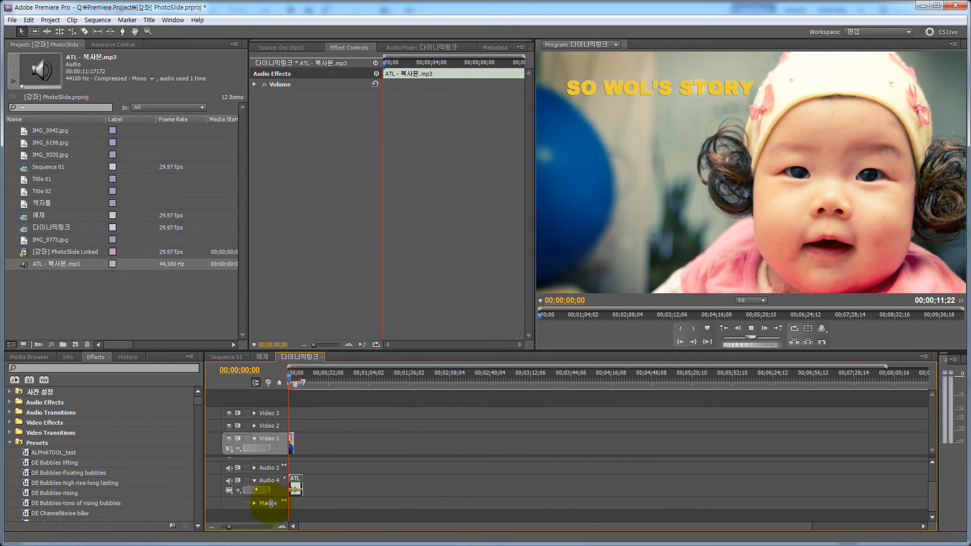
drag(236, 527, 250, 527)
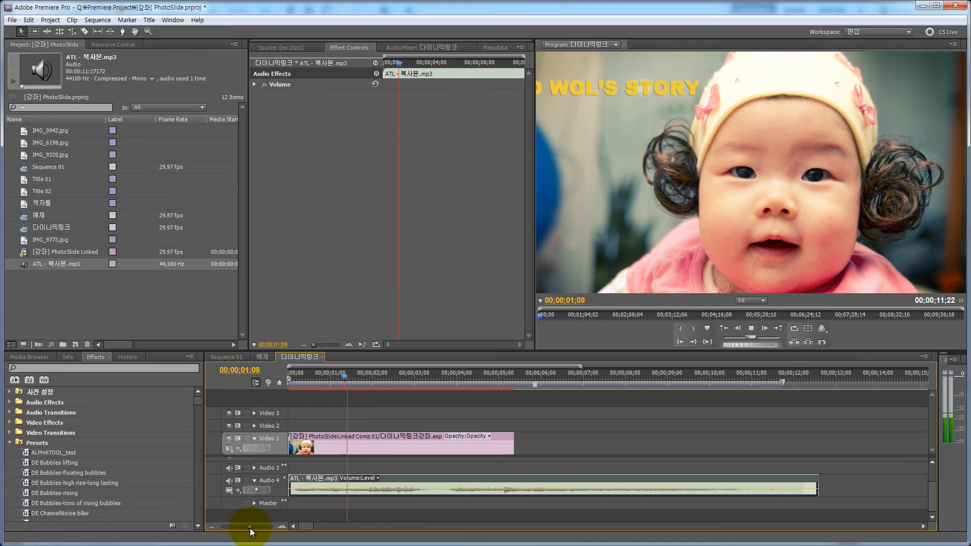
drag(781, 486, 768, 487)
- Play the trimmed sequence to about 5 seconds and review the frames at 00;00;04;12, 00;00;05;00 and 00;00;02;22
key(space)
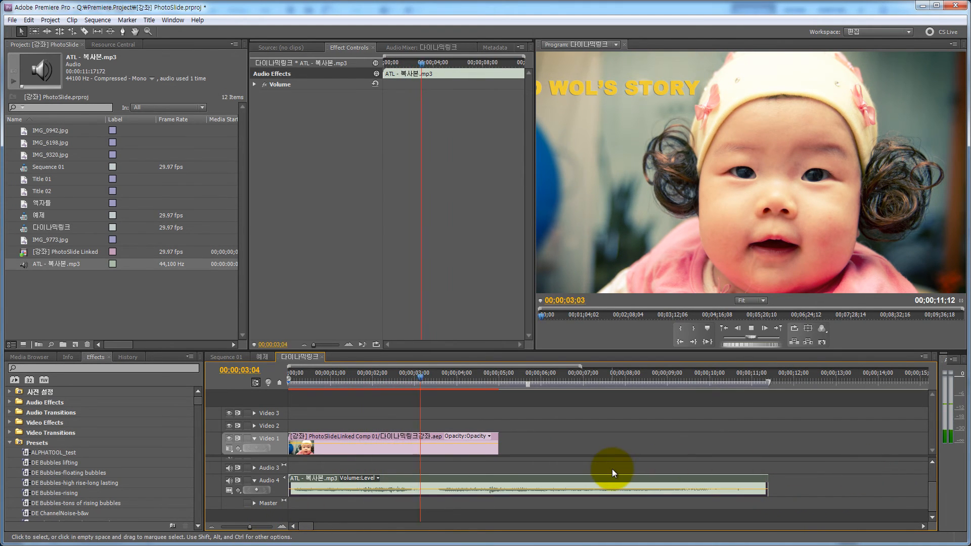
key(space)
click(629, 448)
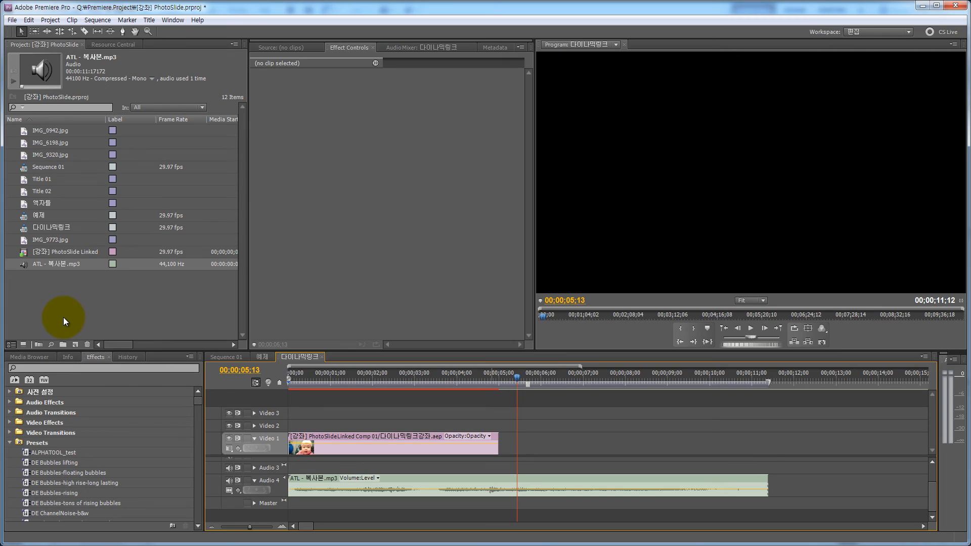
click(474, 374)
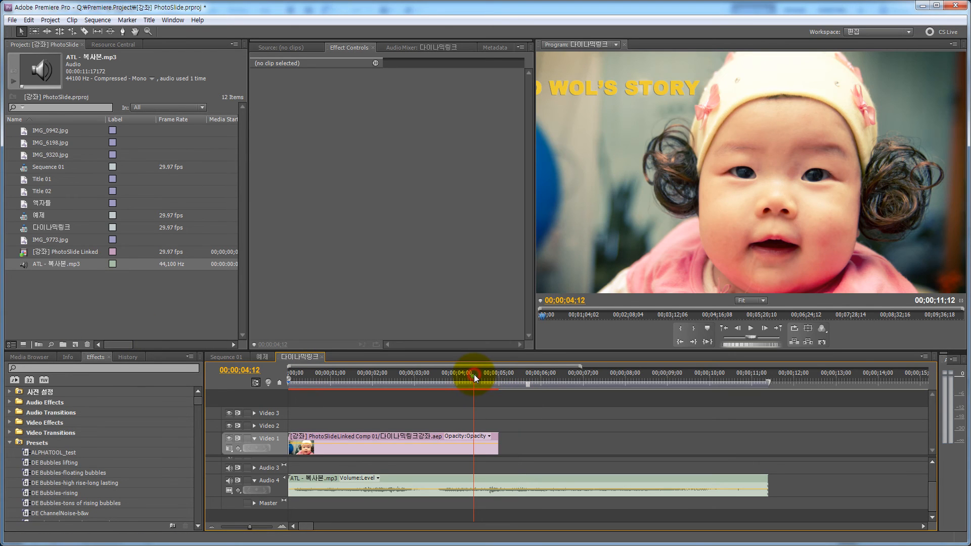
click(499, 375)
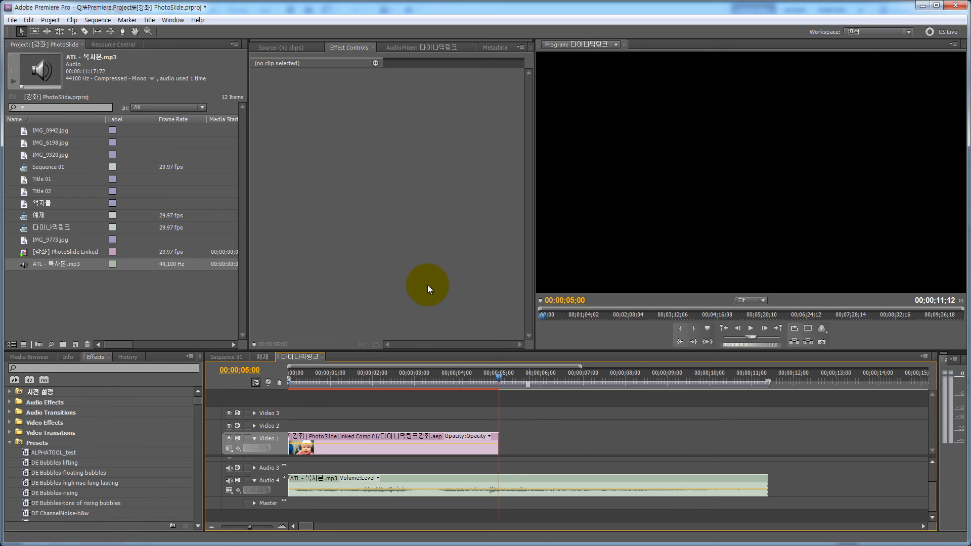
click(404, 375)
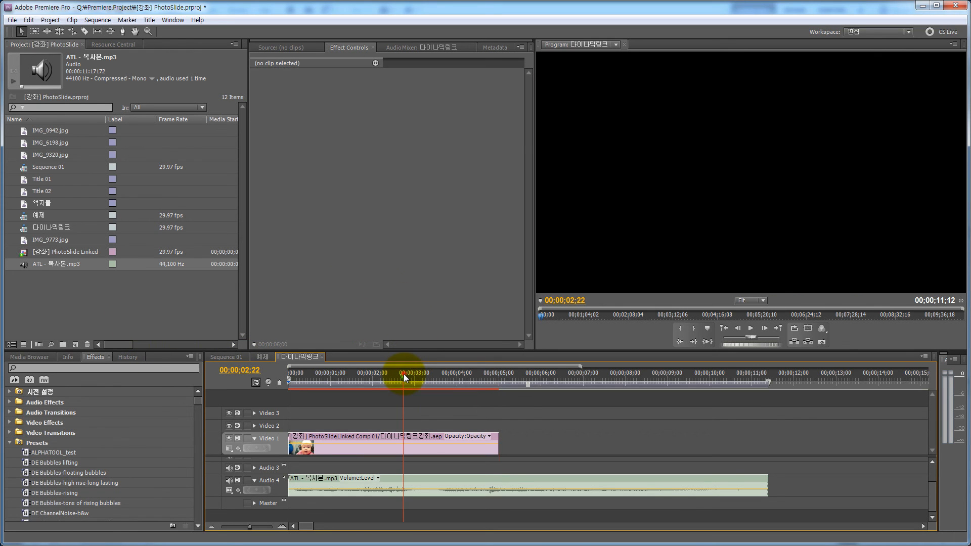